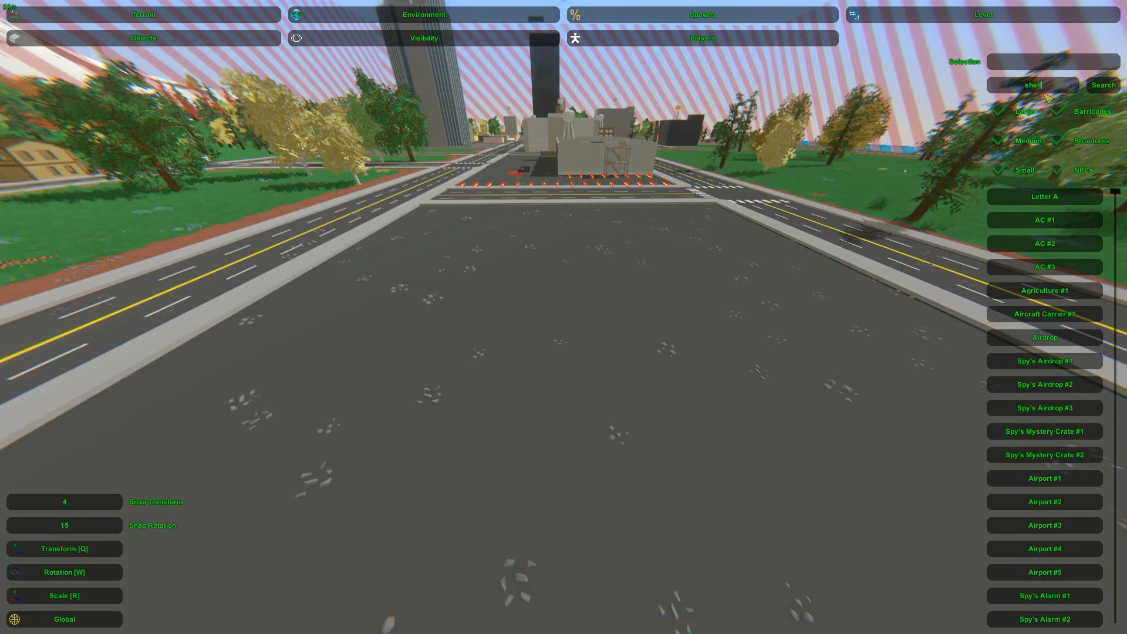
Filter the object list for "shelf" and place Shelf #2 on the open asphalt
{"action": "key", "text": "Return"}
{"action": "left_click", "coordinate": [1045, 220]}
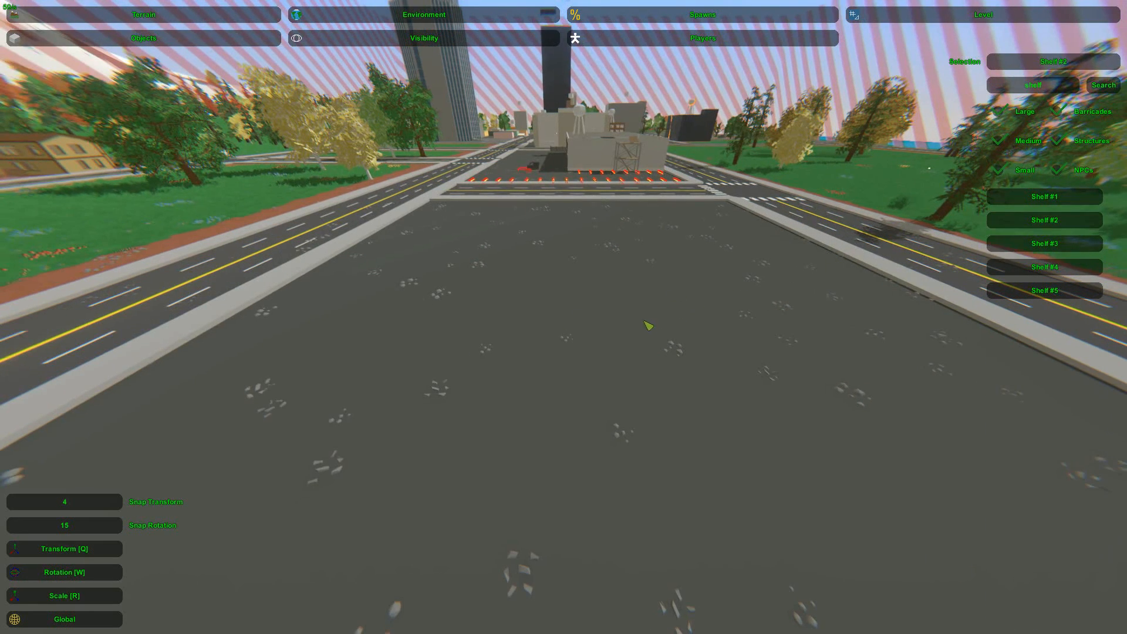
{"action": "key", "text": "e"}
{"action": "key", "text": "w"}
{"action": "key", "text": "d"}
{"action": "right_click_drag", "start_coordinate": [595, 305], "coordinate": [573, 325]}
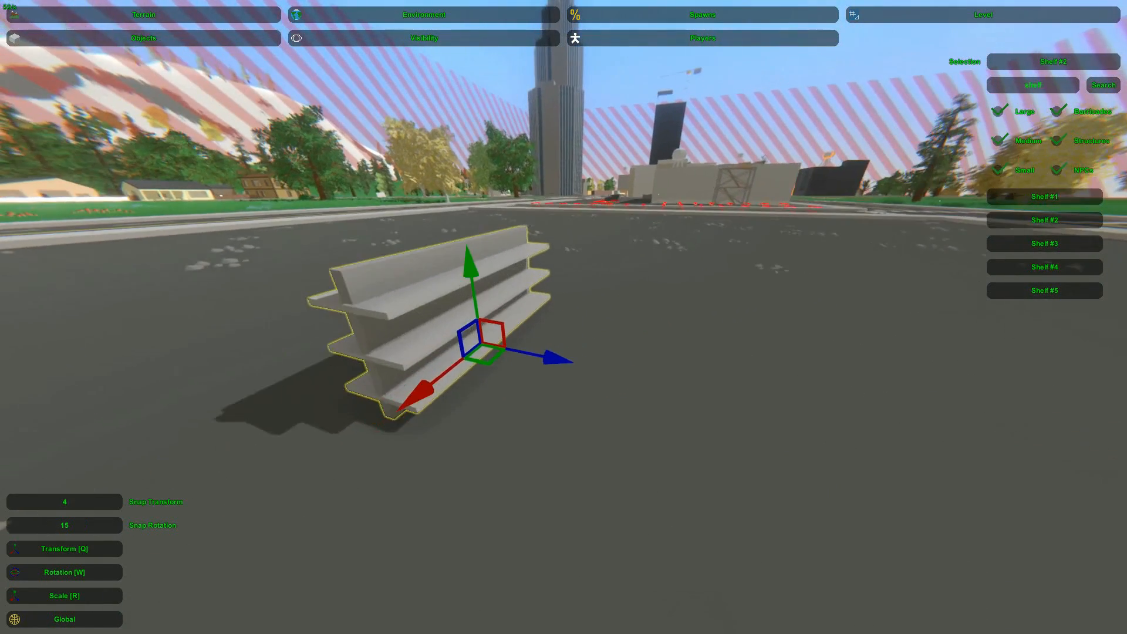
Scale the shelf down in depth so it becomes a thin ribbed panel
{"action": "key", "text": "a"}
{"action": "key", "text": "r"}
{"action": "left_click_drag", "start_coordinate": [669, 371], "coordinate": [650, 365]}
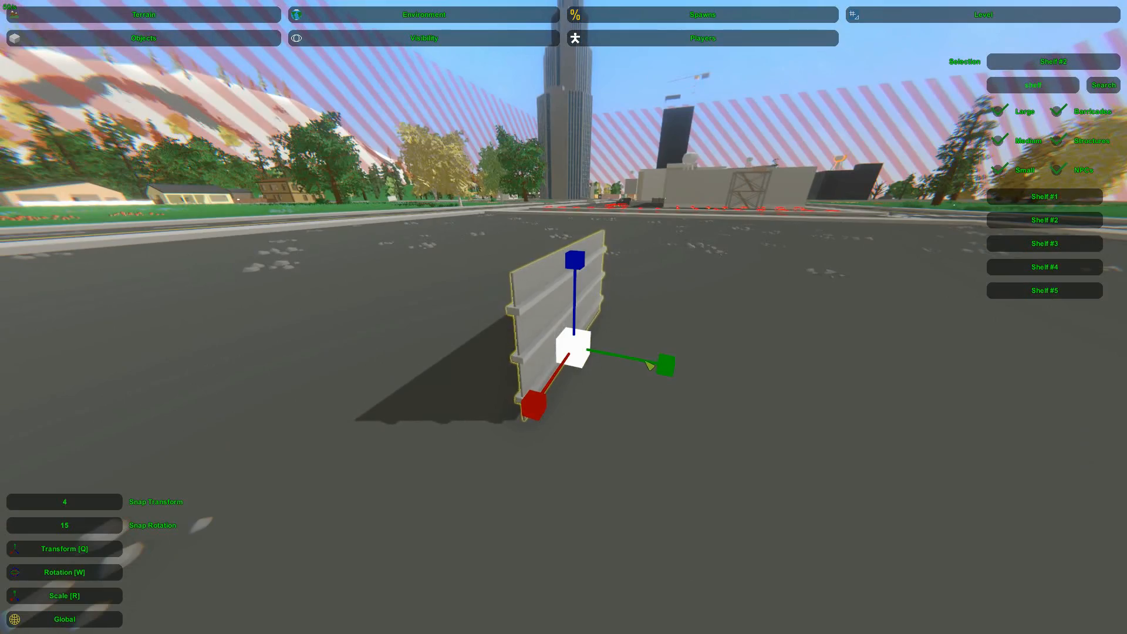
{"action": "left_click", "coordinate": [703, 376]}
{"action": "key", "text": "d"}
{"action": "right_click_drag", "start_coordinate": [703, 376], "coordinate": [863, 399]}
{"action": "key", "text": "w"}
{"action": "key", "text": "a"}
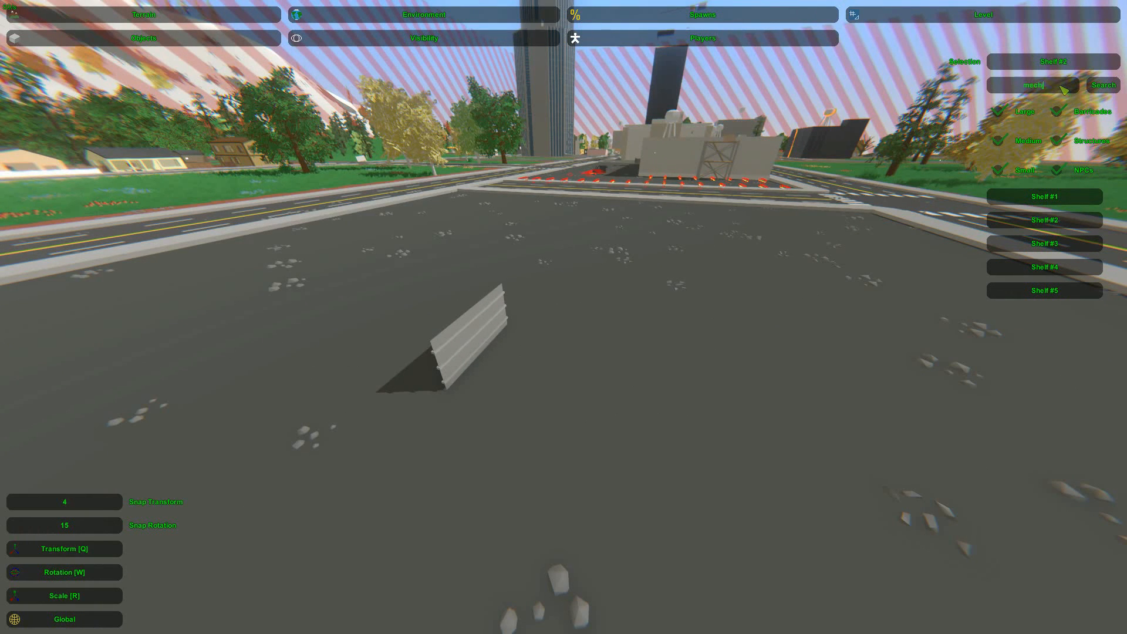
Filter the object list for "mech" and place the Mechanic #2 building on the asphalt near the panel
{"action": "key", "text": "Return"}
{"action": "left_click", "coordinate": [1044, 242]}
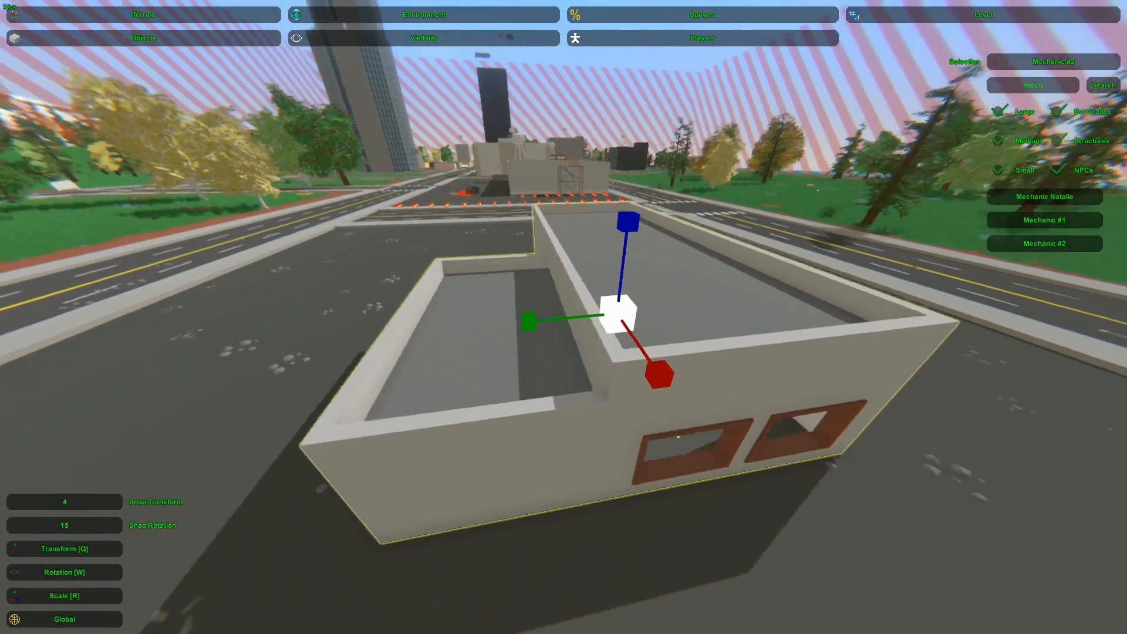
{"action": "right_click_drag", "start_coordinate": [563, 316], "coordinate": [620, 265]}
{"action": "key", "text": "a"}
{"action": "key", "text": "q"}
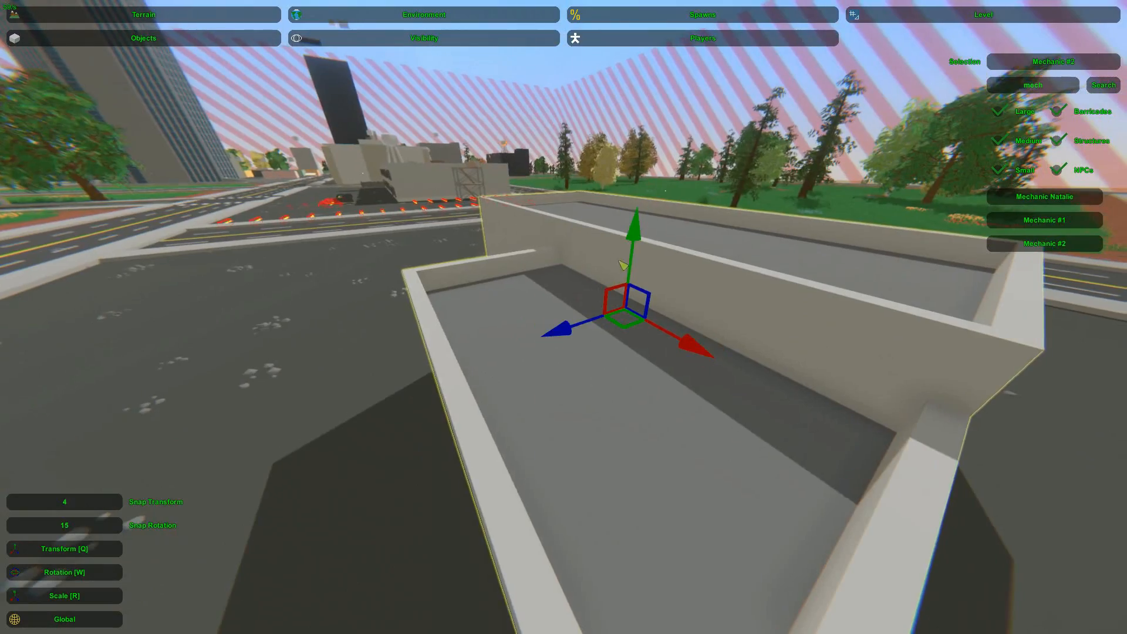
{"action": "left_click", "coordinate": [699, 251]}
{"action": "key", "text": "a"}
{"action": "right_click_drag", "start_coordinate": [699, 251], "coordinate": [558, 327]}
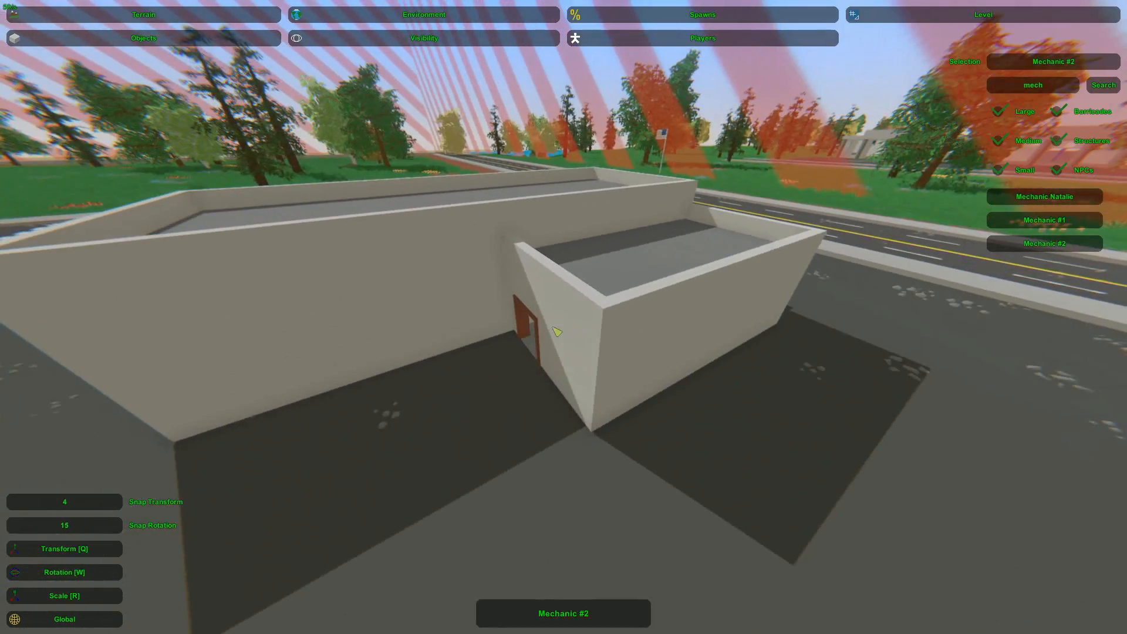
Move the flattened shelf panel into the Mechanic building's middle garage doorway and adjust its height
{"action": "left_click", "coordinate": [557, 334]}
{"action": "left_click_drag", "start_coordinate": [480, 303], "coordinate": [742, 432]}
{"action": "key", "text": "a"}
{"action": "right_click_drag", "start_coordinate": [742, 433], "coordinate": [486, 308]}
{"action": "right_click_drag", "start_coordinate": [563, 317], "coordinate": [598, 328]}
{"action": "key", "text": "w"}
{"action": "left_click", "coordinate": [611, 355]}
{"action": "left_click_drag", "start_coordinate": [613, 391], "coordinate": [649, 347]}
{"action": "key", "text": "d"}
{"action": "right_click_drag", "start_coordinate": [649, 347], "coordinate": [559, 315]}
{"action": "key", "text": "w"}
{"action": "key", "text": "s"}
{"action": "left_click_drag", "start_coordinate": [554, 326], "coordinate": [553, 297]}
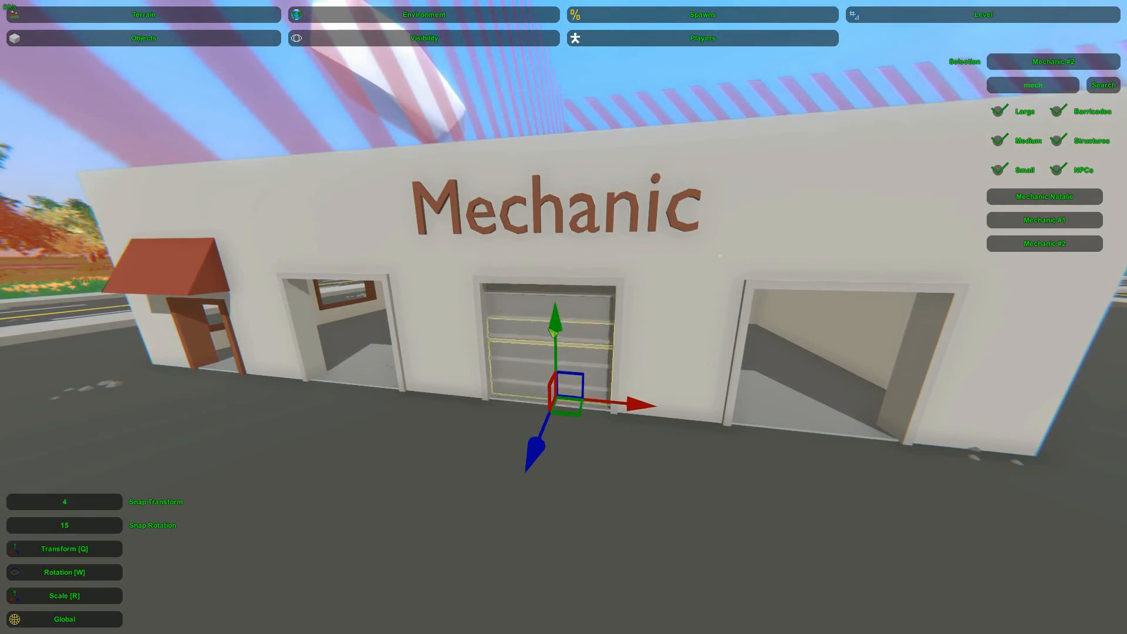
{"action": "left_click_drag", "start_coordinate": [552, 330], "coordinate": [550, 364]}
Shift the shelf panel sideways along the Mechanic building's garage doorways and adjust its vertical position
{"action": "left_click", "coordinate": [523, 369]}
{"action": "right_click_drag", "start_coordinate": [522, 369], "coordinate": [616, 359]}
{"action": "key", "text": "s"}
{"action": "key", "text": "a"}
{"action": "key", "text": "w"}
{"action": "right_click_drag", "start_coordinate": [564, 317], "coordinate": [522, 318]}
{"action": "left_click", "coordinate": [624, 334]}
{"action": "left_click_drag", "start_coordinate": [478, 386], "coordinate": [369, 390]}
{"action": "left_click_drag", "start_coordinate": [390, 304], "coordinate": [389, 287]}
{"action": "left_click", "coordinate": [405, 331]}
{"action": "right_click_drag", "start_coordinate": [405, 332], "coordinate": [123, 297]}
{"action": "key", "text": "w"}
{"action": "key", "text": "w"}
{"action": "key", "text": "a"}
{"action": "key", "text": "w"}
{"action": "key", "text": "d"}
{"action": "key", "text": "d"}
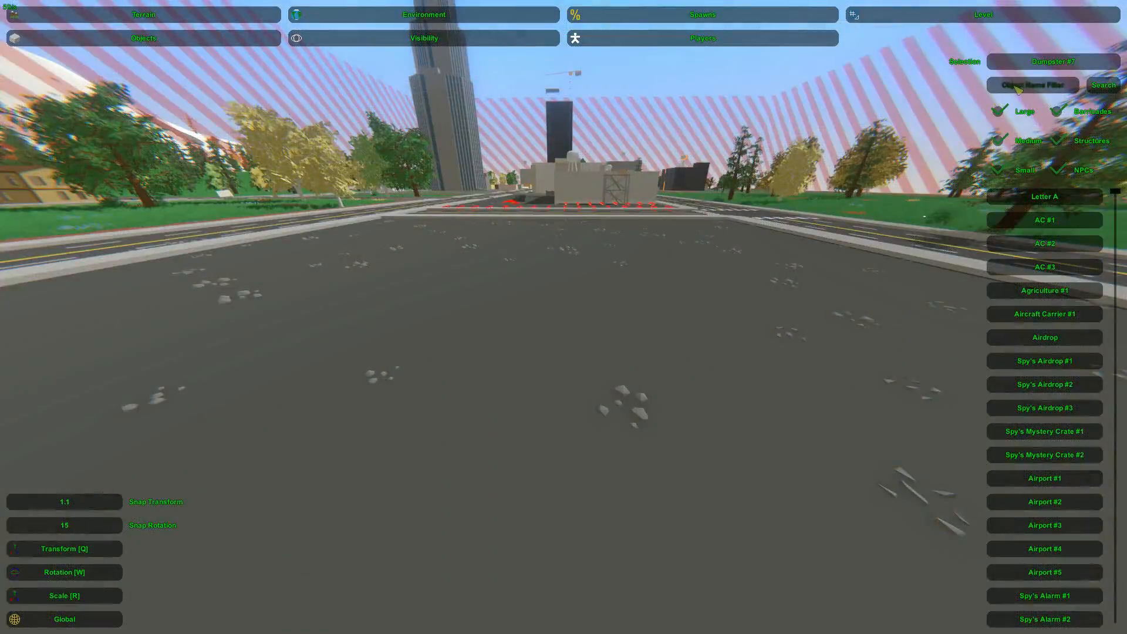
Filter the object list for "dump" and place the blue slotted dumpster on the open asphalt
{"action": "type", "text": "p"}
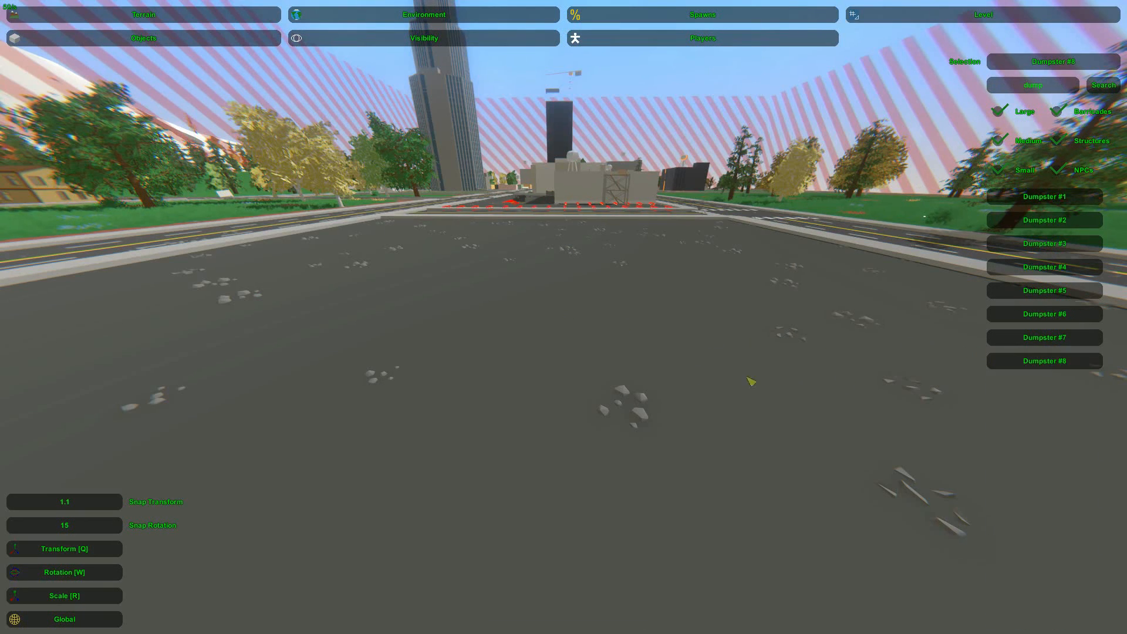
{"action": "type", "text": "e"}
{"action": "key", "text": "w"}
{"action": "right_click_drag", "start_coordinate": [545, 328], "coordinate": [535, 327]}
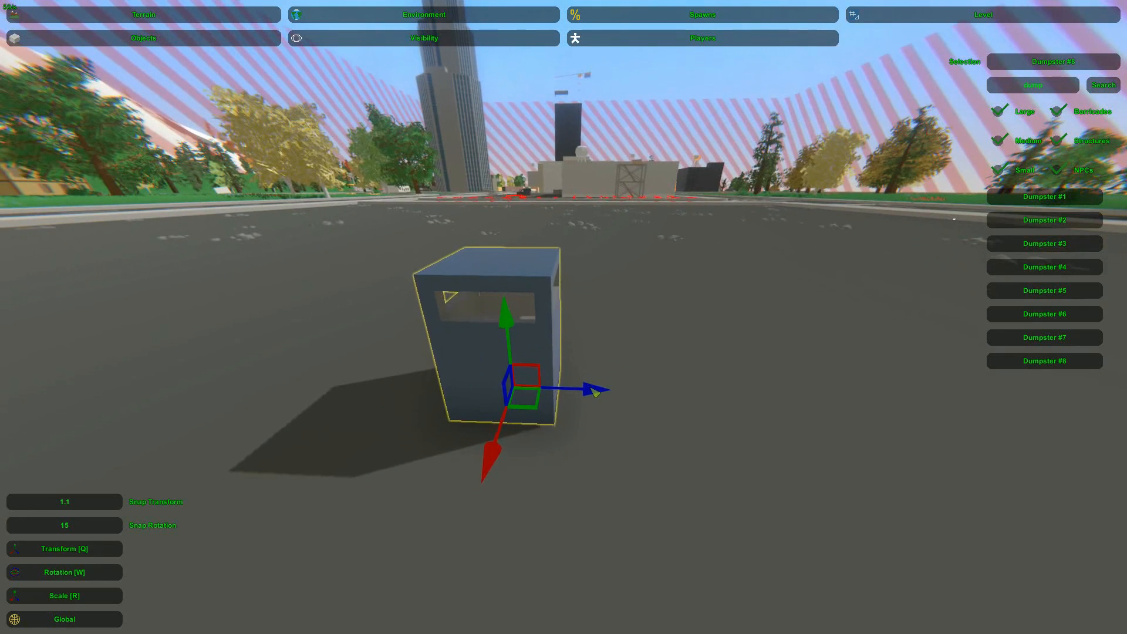
Duplicate the blue dumpster and set the copy flush beside the original using the 1.1 transform snap
{"action": "left_click_drag", "start_coordinate": [594, 390], "coordinate": [682, 393]}
{"action": "key", "text": "ctrl+c"}
{"action": "key", "text": "ctrl+v"}
{"action": "left_click_drag", "start_coordinate": [522, 387], "coordinate": [433, 379], "text": "ctrl"}
{"action": "key", "text": "s"}
{"action": "right_click_drag", "start_coordinate": [449, 297], "coordinate": [563, 317]}
{"action": "key", "text": "a"}
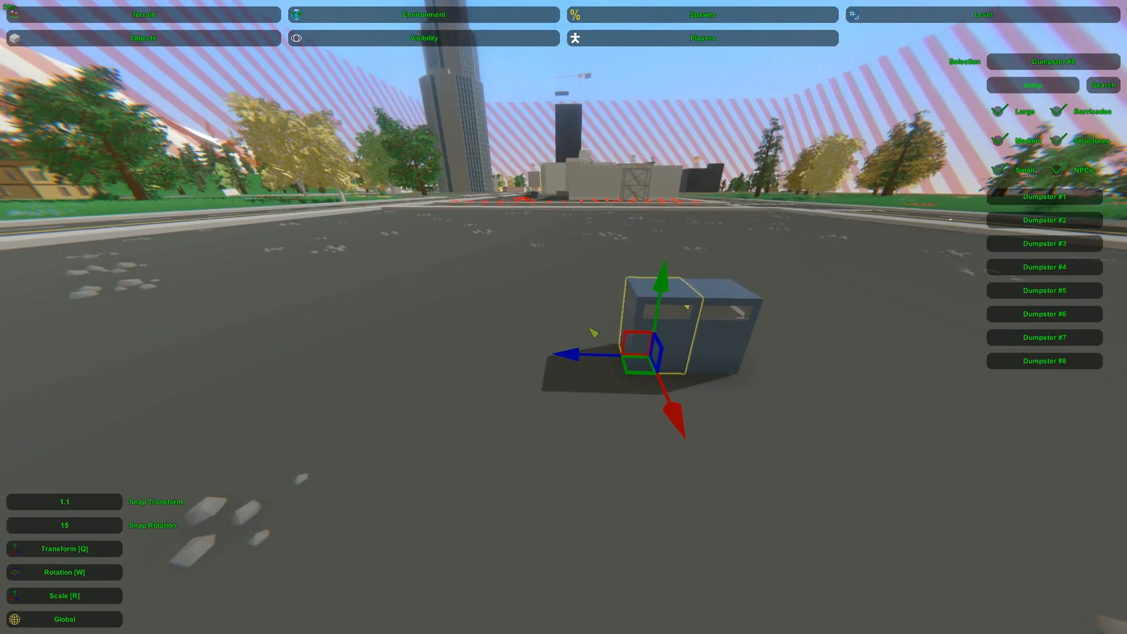
Extend the row with further dumpster copies to form one block of four adjoining units
{"action": "left_click_drag", "start_coordinate": [555, 352], "coordinate": [476, 346]}
{"action": "left_click", "coordinate": [476, 346]}
{"action": "right_click_drag", "start_coordinate": [476, 346], "coordinate": [440, 320]}
{"action": "key", "text": "w"}
{"action": "key", "text": "s"}
{"action": "right_click_drag", "start_coordinate": [564, 317], "coordinate": [556, 316]}
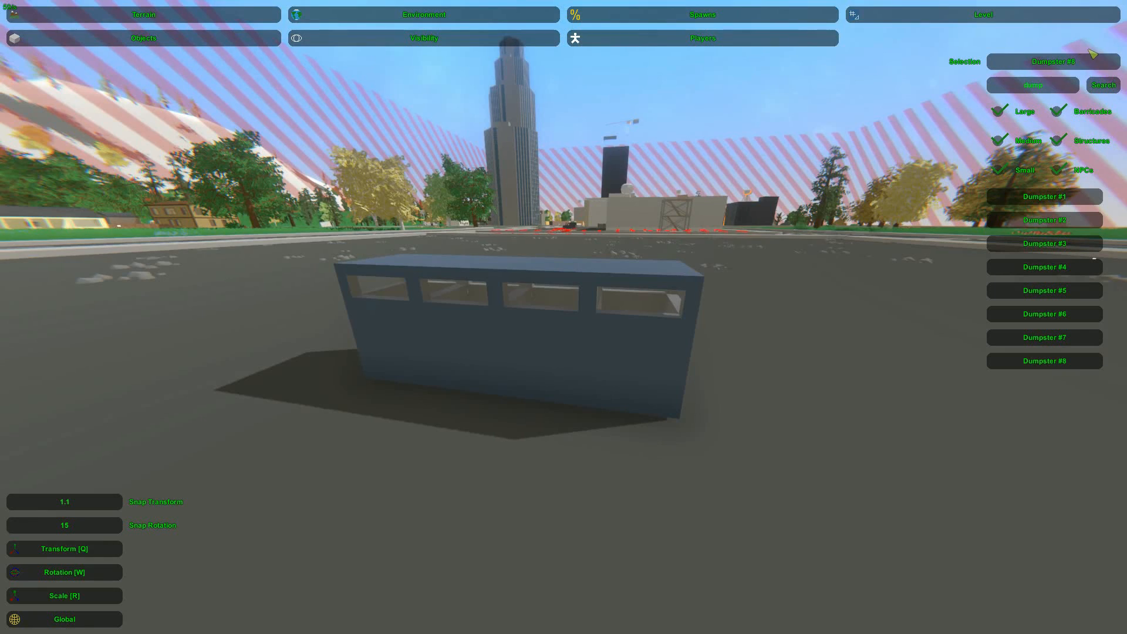
Filter the object list for "news", place a Newspaper and move it to the end dumpster's opening
{"action": "left_click", "coordinate": [1056, 76]}
{"action": "type", "text": "news"}
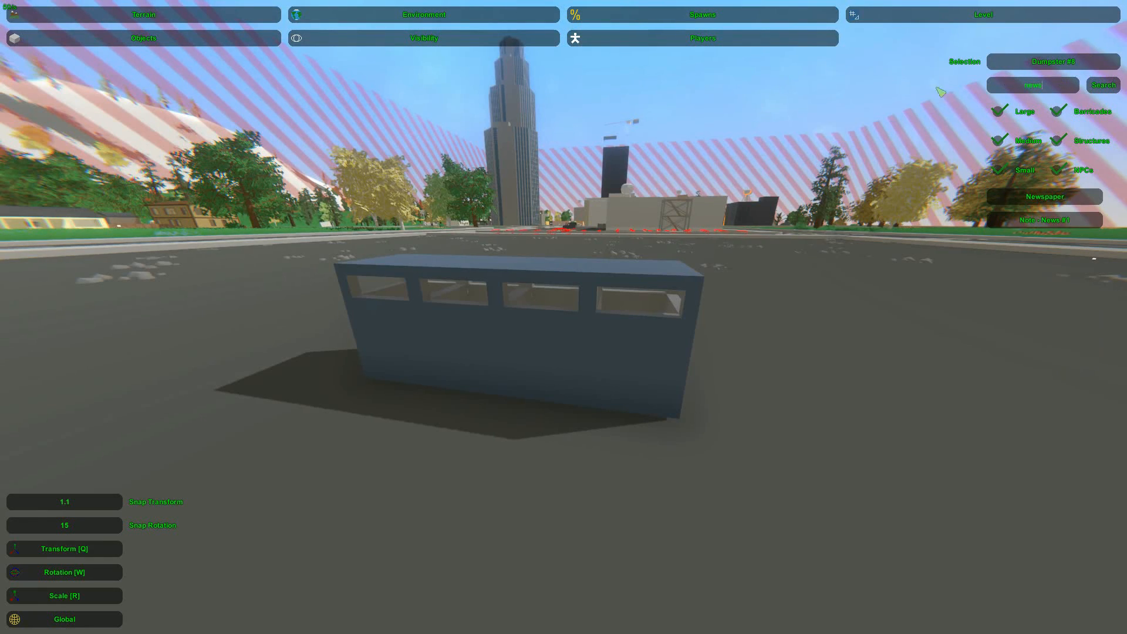
{"action": "left_click", "coordinate": [1044, 200]}
{"action": "key", "text": "e"}
{"action": "right_click_drag", "start_coordinate": [639, 315], "coordinate": [661, 332]}
{"action": "key", "text": "d"}
{"action": "key", "text": "w"}
{"action": "left_click_drag", "start_coordinate": [599, 369], "coordinate": [546, 368]}
{"action": "key", "text": "q"}
{"action": "key", "text": "d"}
{"action": "right_click_drag", "start_coordinate": [545, 367], "coordinate": [446, 410]}
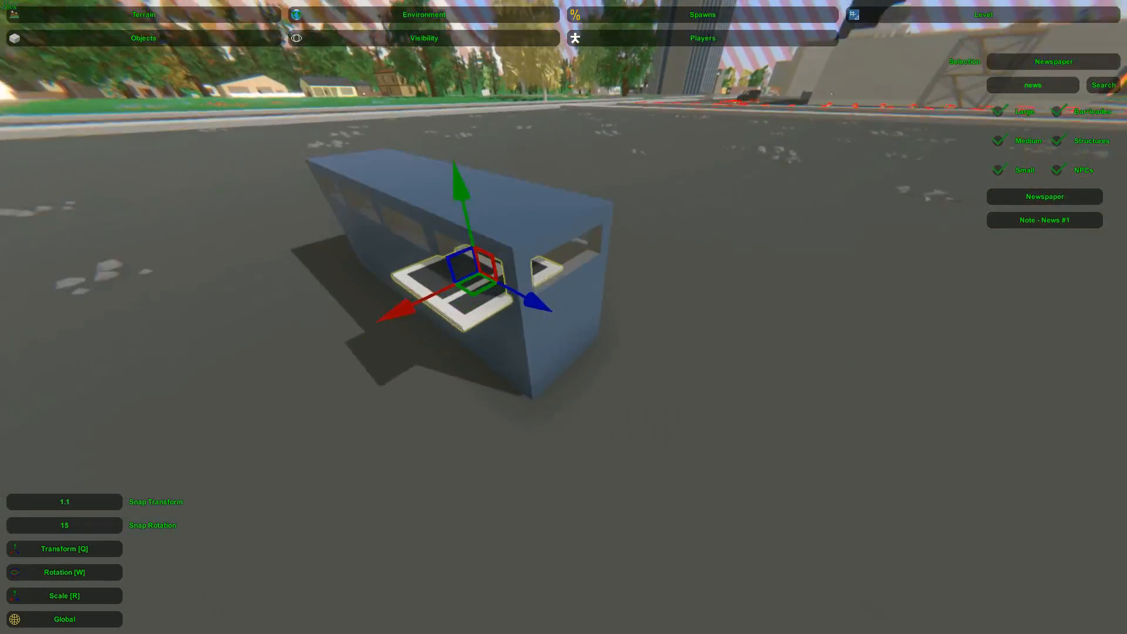
Scale the newspaper to fit inside the end dumpster's opening
{"action": "right_click_drag", "start_coordinate": [563, 317], "coordinate": [493, 264]}
{"action": "key", "text": "w"}
{"action": "left_click_drag", "start_coordinate": [465, 326], "coordinate": [502, 324]}
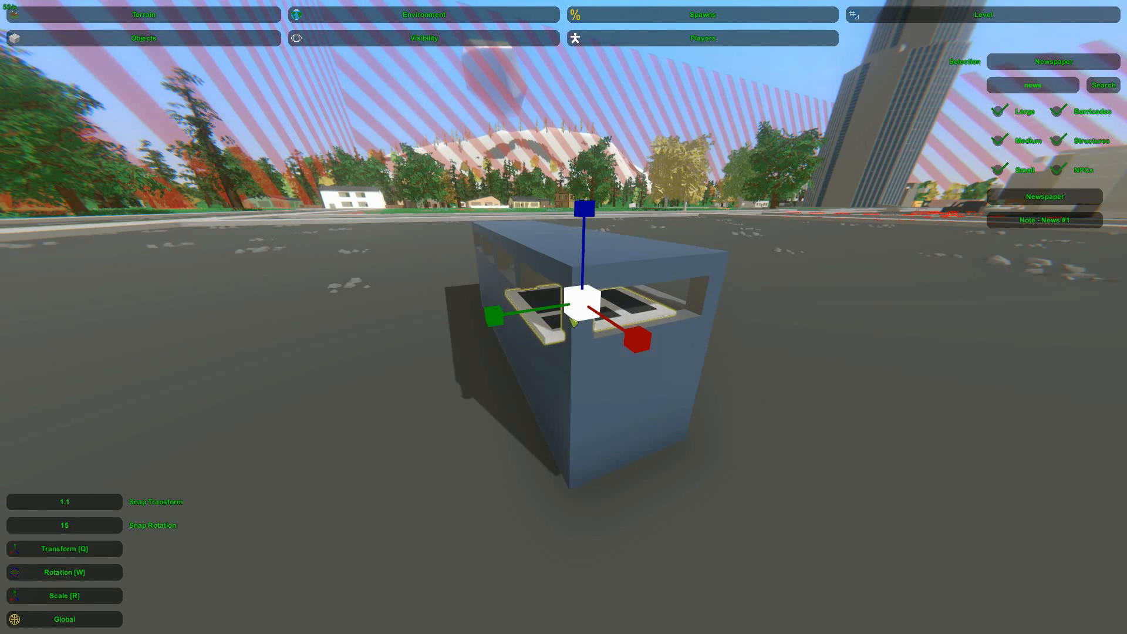
{"action": "key", "text": "a"}
{"action": "right_click_drag", "start_coordinate": [587, 299], "coordinate": [692, 288]}
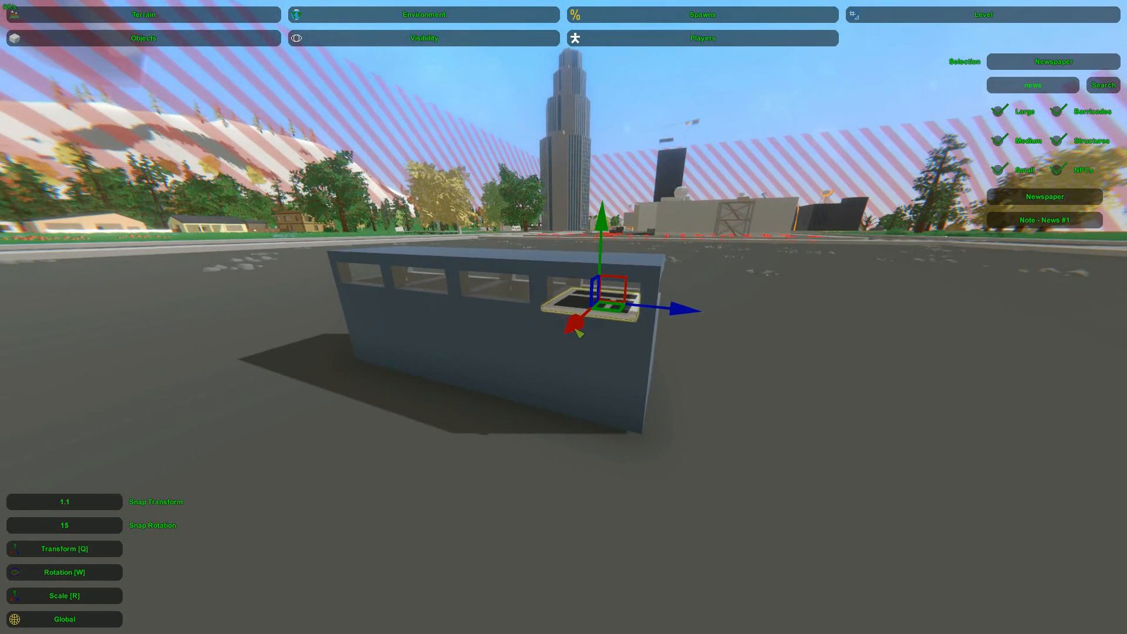
Duplicate the newspaper and raise the copy just above the first one in the end opening
{"action": "key", "text": "a"}
{"action": "mouse_move", "coordinate": [606, 223]}
{"action": "right_mouse_down"}
{"action": "mouse_move", "coordinate": [681, 222]}
{"action": "mouse_move", "coordinate": [592, 202]}
{"action": "mouse_move", "coordinate": [605, 206]}
{"action": "right_mouse_up"}
{"action": "key", "text": "d"}
{"action": "key", "text": "w"}
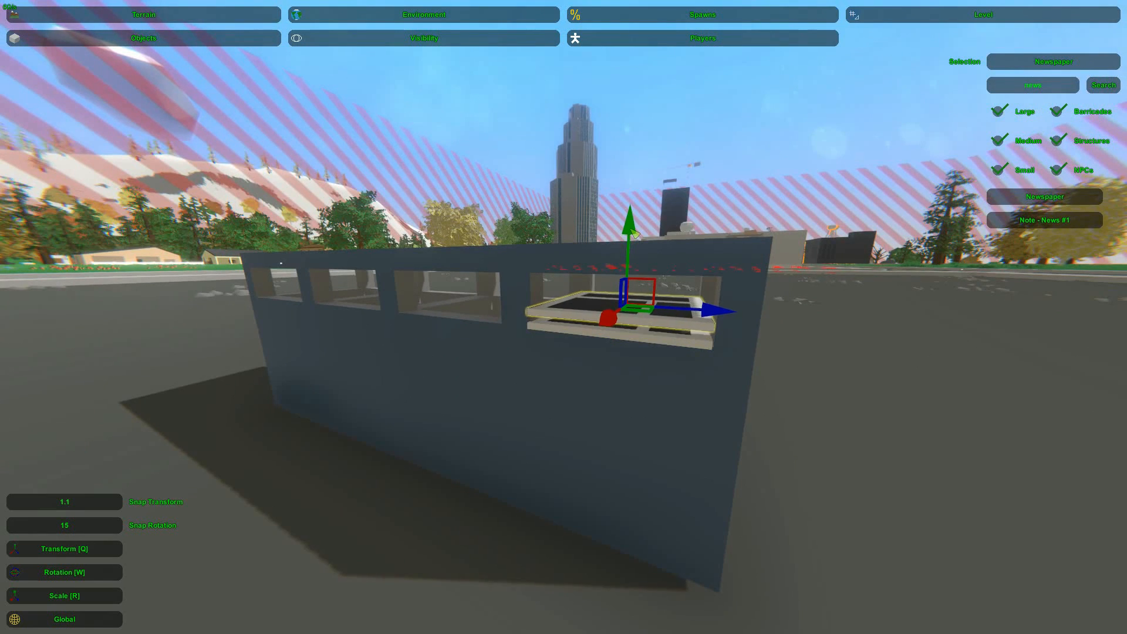
Rotate the upper newspaper slightly and settle it on the one beneath it
{"action": "key", "text": "w"}
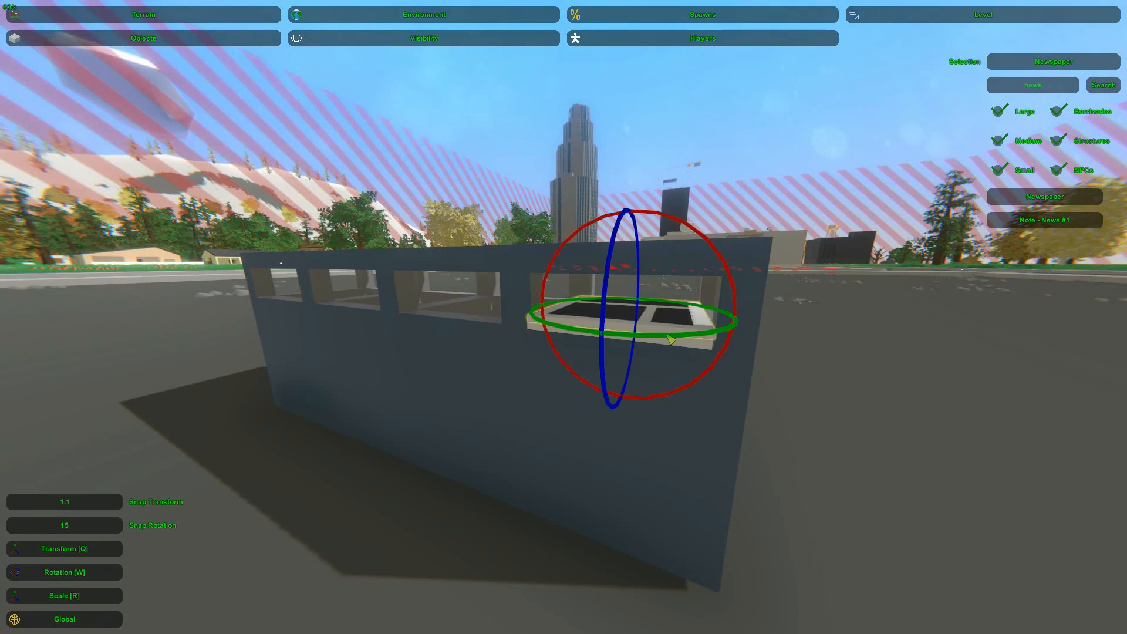
{"action": "key", "text": "q"}
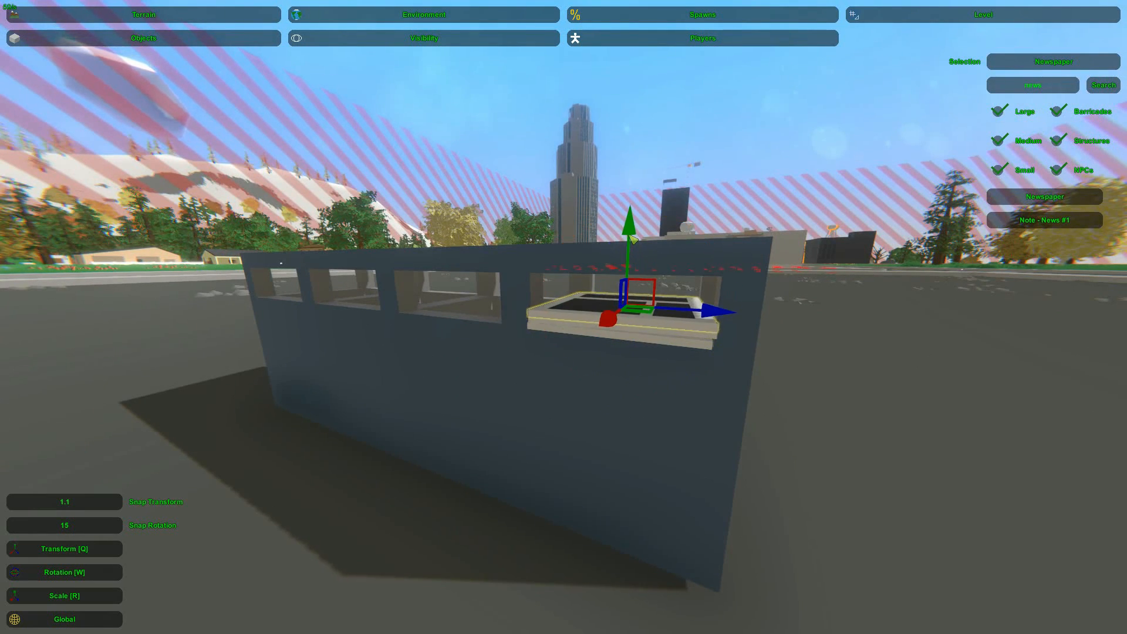
{"action": "key", "text": "w"}
{"action": "left_click_drag", "start_coordinate": [685, 325], "coordinate": [664, 324]}
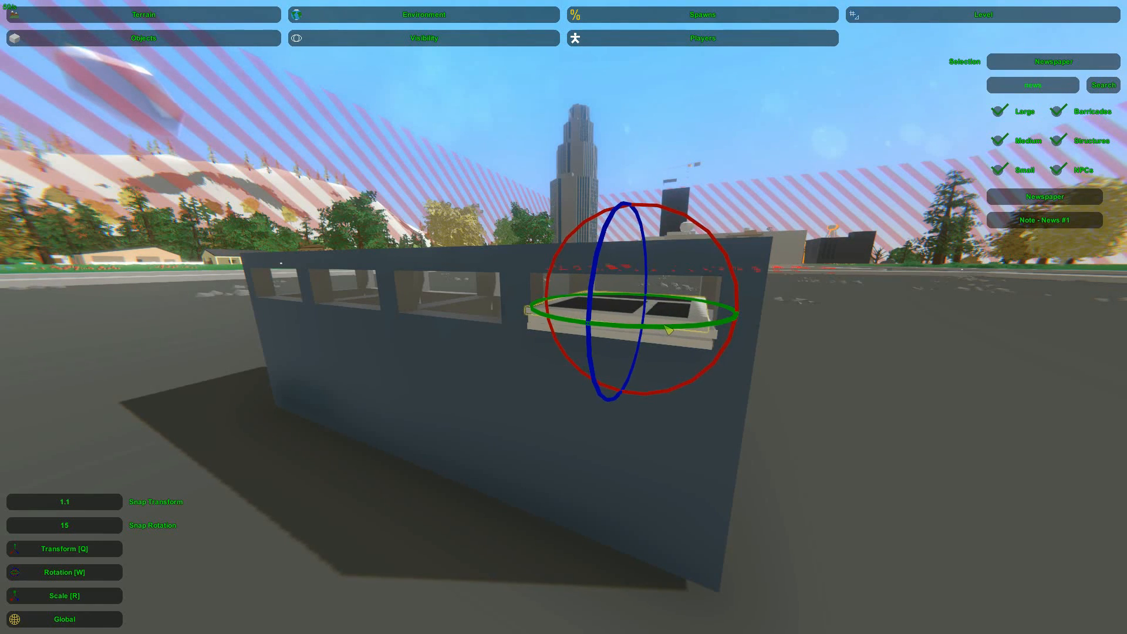
{"action": "key", "text": "q"}
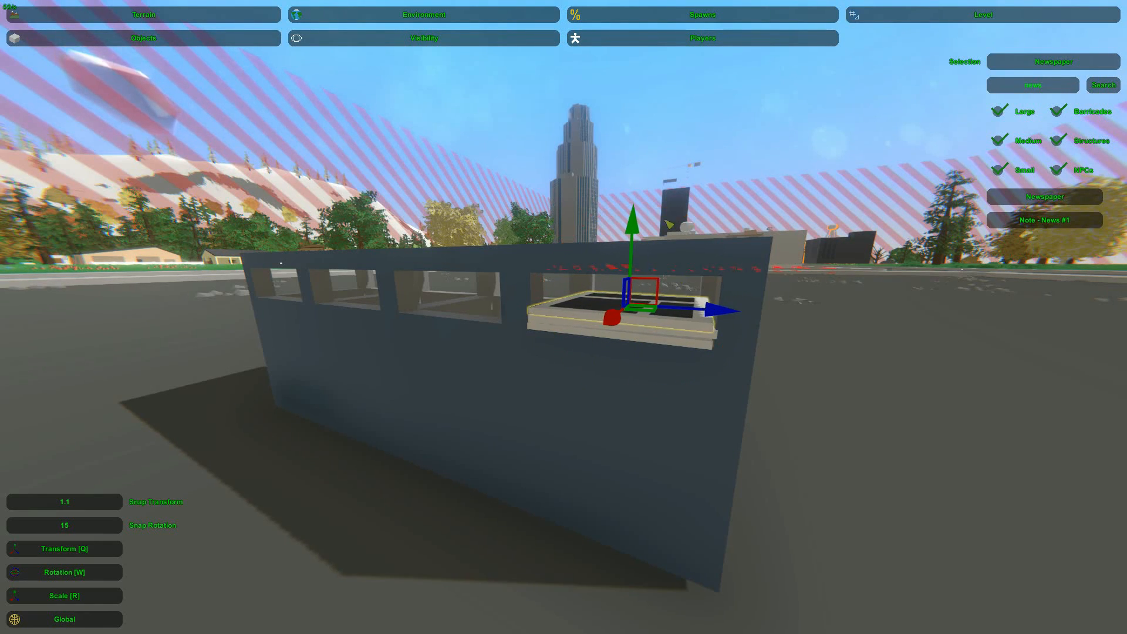
Copy the newspapers along the row into the remaining dumpster openings
{"action": "right_click_drag", "start_coordinate": [674, 129], "coordinate": [563, 316]}
{"action": "left_click", "coordinate": [604, 301]}
{"action": "key", "text": "a"}
{"action": "left_click_drag", "start_coordinate": [674, 312], "coordinate": [482, 314]}
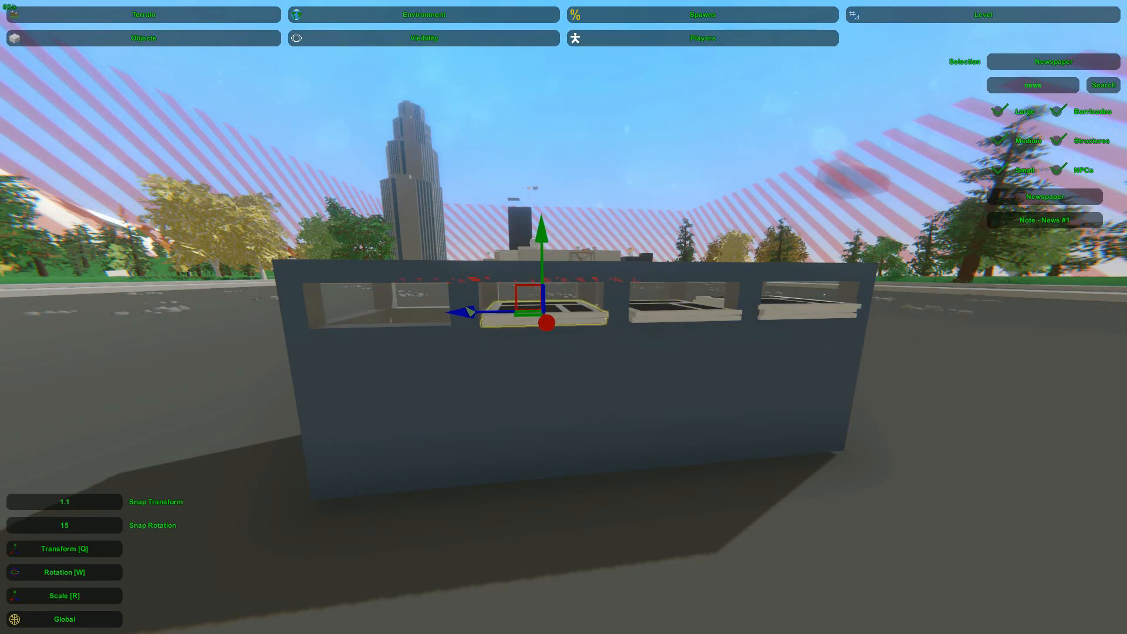
{"action": "left_click_drag", "start_coordinate": [472, 314], "coordinate": [336, 315]}
{"action": "right_click_drag", "start_coordinate": [330, 330], "coordinate": [329, 361]}
Rotate and nudge the upper newspaper in a middle opening so it sits unevenly on its stack
{"action": "key", "text": "s"}
{"action": "key", "text": "w"}
{"action": "left_click", "coordinate": [545, 327]}
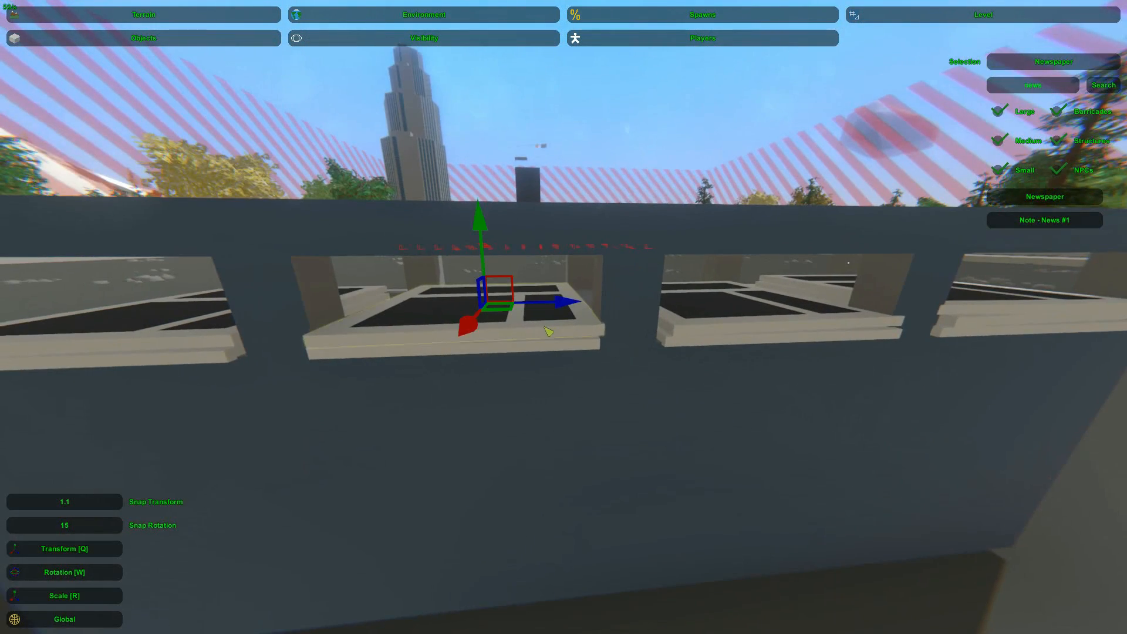
{"action": "right_click_drag", "start_coordinate": [549, 330], "coordinate": [563, 280]}
{"action": "key", "text": "w"}
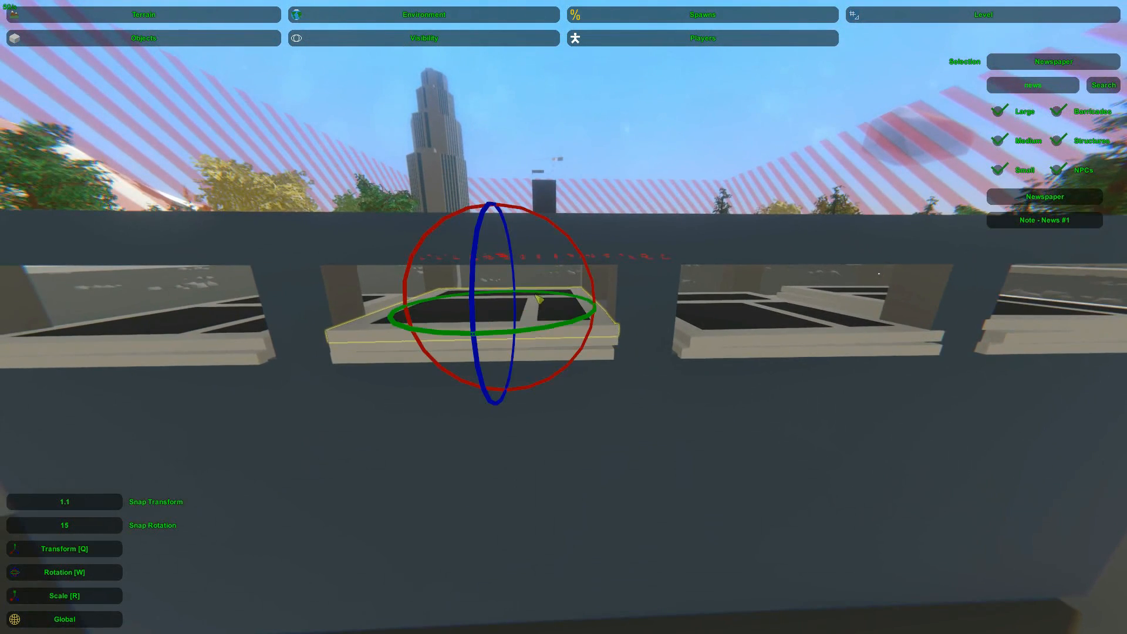
{"action": "mouse_move", "coordinate": [558, 328]}
{"action": "left_mouse_down"}
{"action": "mouse_move", "coordinate": [506, 334]}
{"action": "mouse_move", "coordinate": [556, 331]}
{"action": "left_mouse_up"}
{"action": "key", "text": "q"}
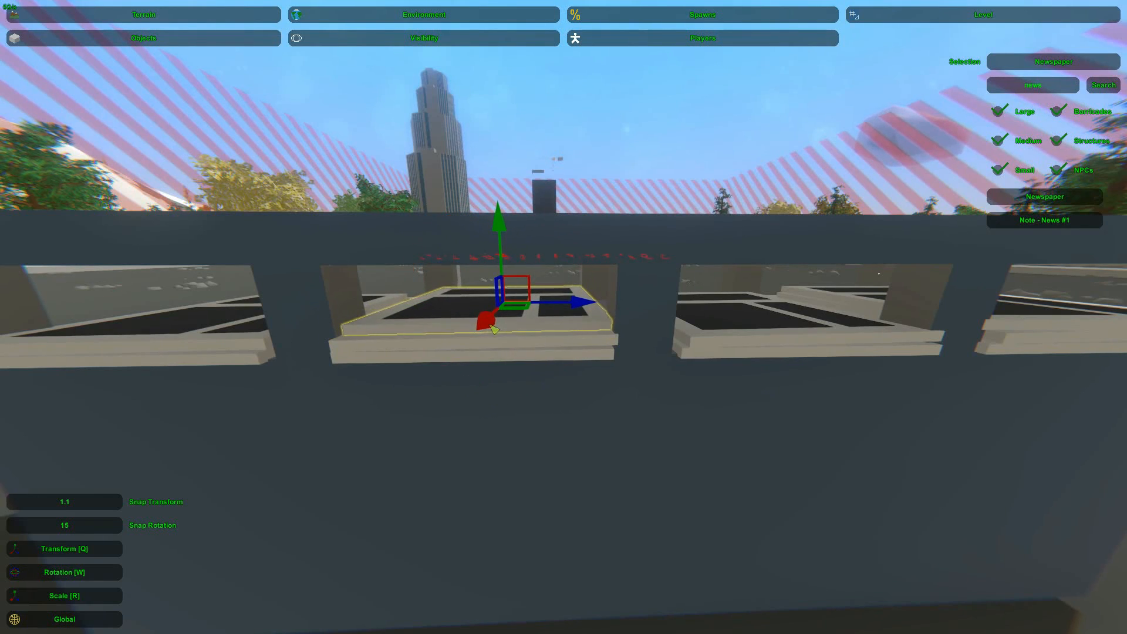
{"action": "left_click", "coordinate": [614, 125]}
{"action": "key", "text": "d"}
{"action": "left_click", "coordinate": [539, 335]}
{"action": "left_click_drag", "start_coordinate": [490, 325], "coordinate": [491, 331]}
{"action": "left_click", "coordinate": [609, 157]}
Examine the row of newspaper-filled dumpsters from several sides
{"action": "key", "text": "s"}
{"action": "right_click_drag", "start_coordinate": [609, 158], "coordinate": [696, 203]}
{"action": "key", "text": "a"}
{"action": "key", "text": "w"}
{"action": "key", "text": "a"}
{"action": "key", "text": "d"}
{"action": "key", "text": "s"}
{"action": "key", "text": "w"}
{"action": "key", "text": "a"}
{"action": "key", "text": "s"}
{"action": "left_click_drag", "start_coordinate": [461, 258], "coordinate": [697, 396]}
{"action": "key", "text": "d"}
{"action": "right_click_drag", "start_coordinate": [700, 397], "coordinate": [574, 362]}
{"action": "left_click", "coordinate": [526, 423]}
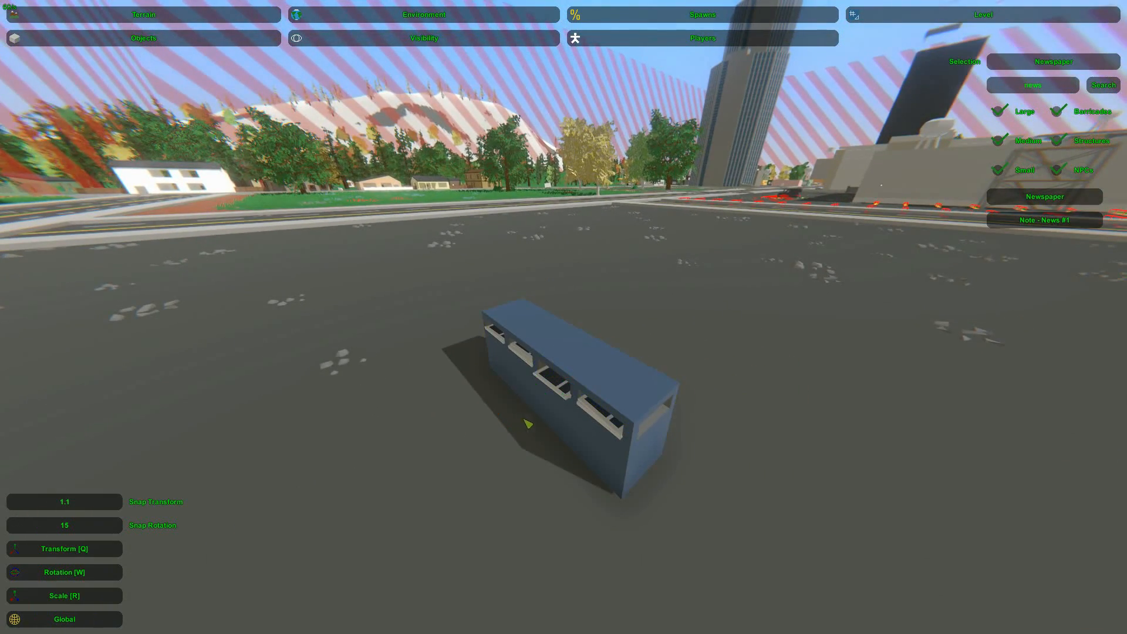
Duplicate the whole dumpster row with its newspapers and turn the copy back to back with the original
{"action": "key", "text": "a"}
{"action": "right_click_drag", "start_coordinate": [535, 426], "coordinate": [645, 461]}
{"action": "left_click_drag", "start_coordinate": [524, 248], "coordinate": [752, 462]}
{"action": "key", "text": "a"}
{"action": "right_click_drag", "start_coordinate": [751, 461], "coordinate": [866, 417]}
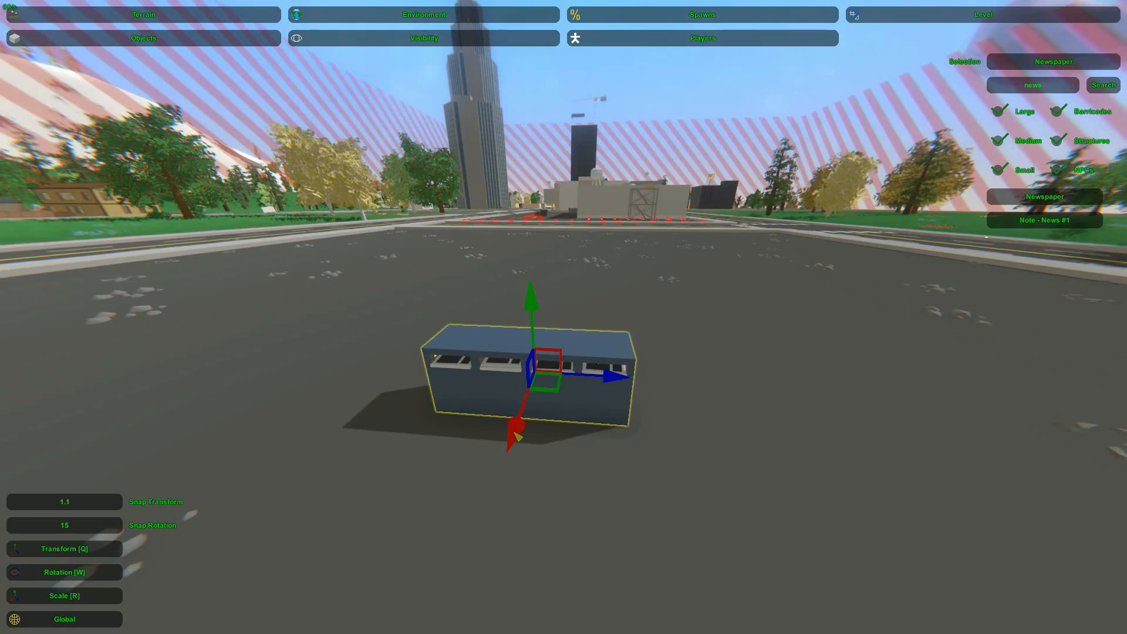
{"action": "key", "text": "d"}
{"action": "right_click_drag", "start_coordinate": [539, 402], "coordinate": [369, 393]}
{"action": "key", "text": "w"}
{"action": "key", "text": "w"}
{"action": "left_click_drag", "start_coordinate": [549, 347], "coordinate": [667, 347]}
{"action": "right_click_drag", "start_coordinate": [667, 346], "coordinate": [440, 376]}
{"action": "key", "text": "a"}
{"action": "key", "text": "d"}
{"action": "key", "text": "w"}
{"action": "key", "text": "d"}
{"action": "right_click_drag", "start_coordinate": [563, 317], "coordinate": [522, 304]}
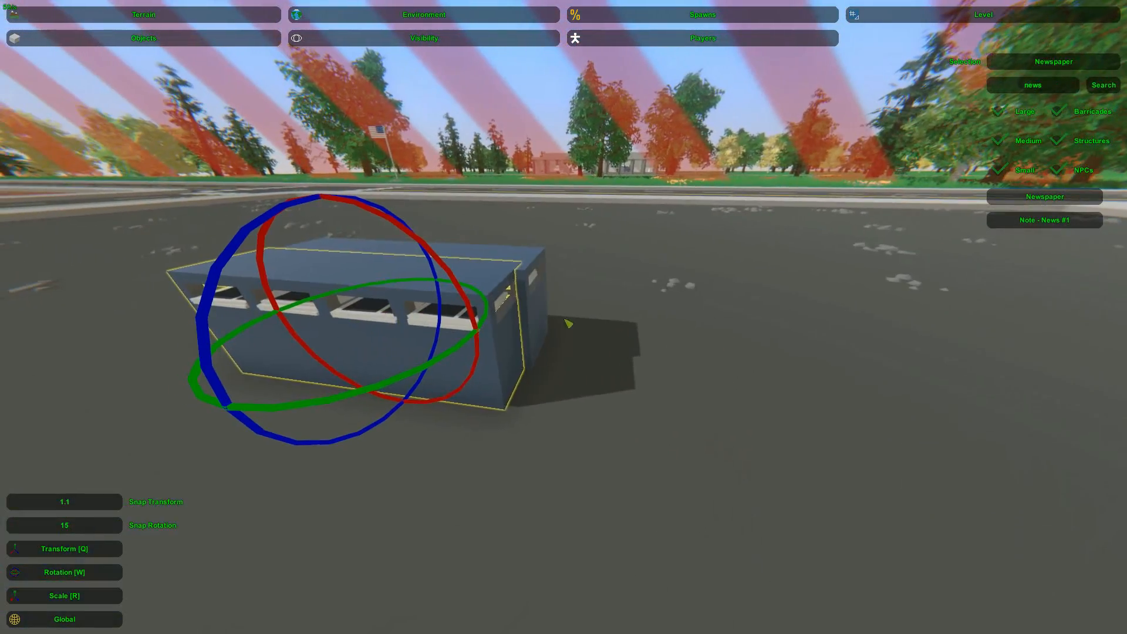
Try to nudge the copied dumpster row's position, then undo the last two changes
{"action": "key", "text": "q"}
{"action": "left_click_drag", "start_coordinate": [371, 342], "coordinate": [374, 341]}
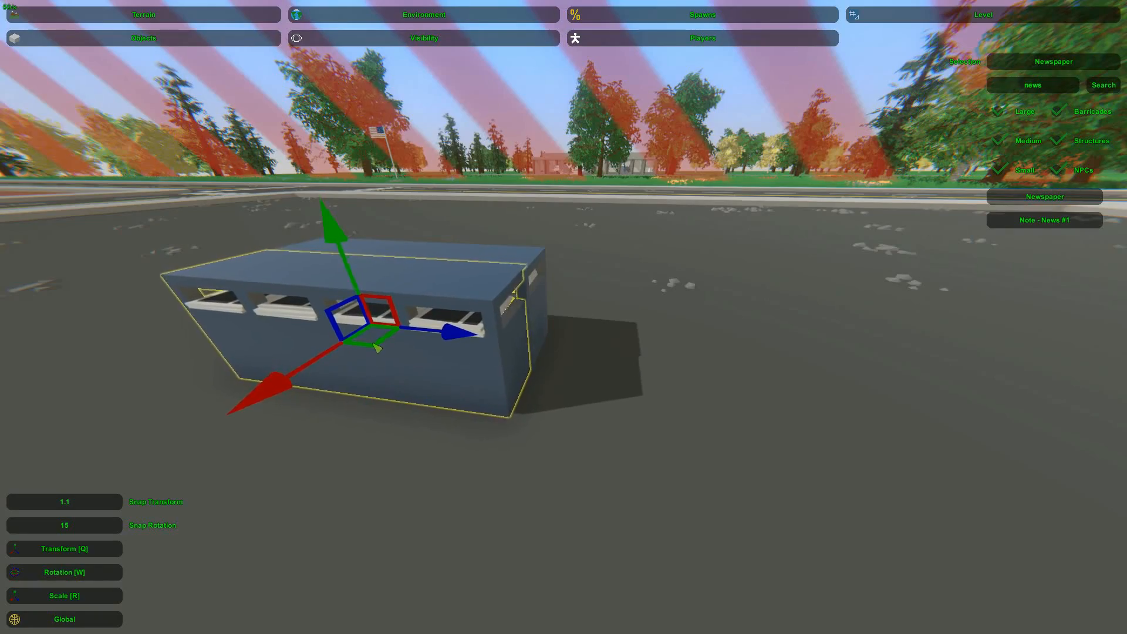
{"action": "key", "text": "ctrl+z"}
{"action": "key", "text": "ctrl+z"}
Deselect the double-sided newspaper stand and clear the object name filter
{"action": "key", "text": "d"}
{"action": "right_click_drag", "start_coordinate": [386, 349], "coordinate": [1021, 290]}
{"action": "key", "text": "a"}
{"action": "key", "text": "a"}
{"action": "key", "text": "d"}
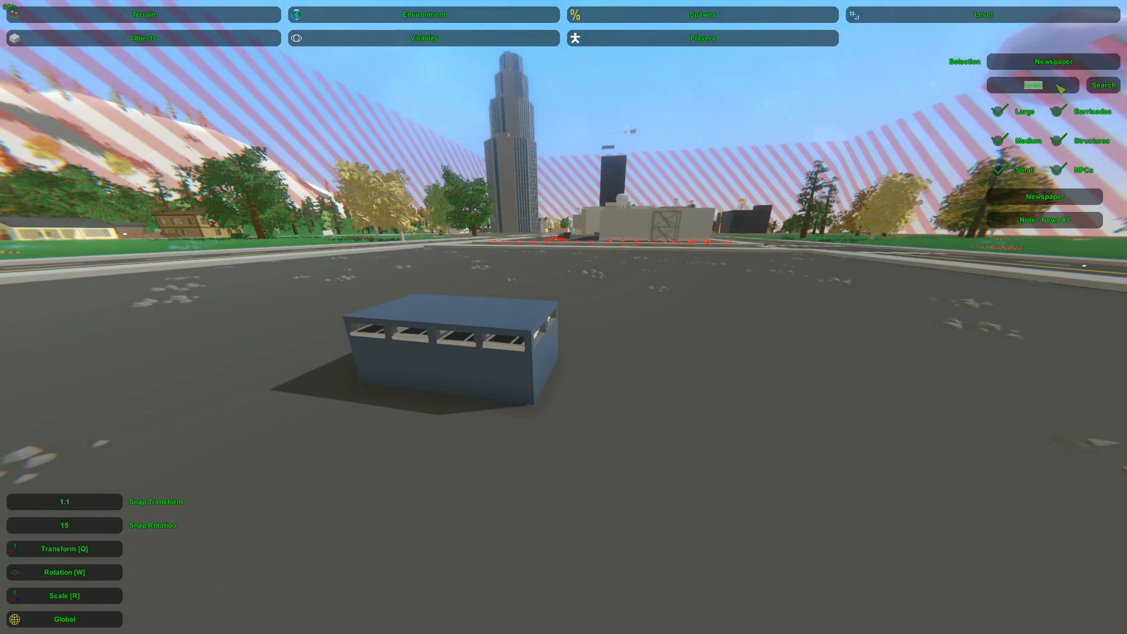
{"action": "key", "text": "Return"}
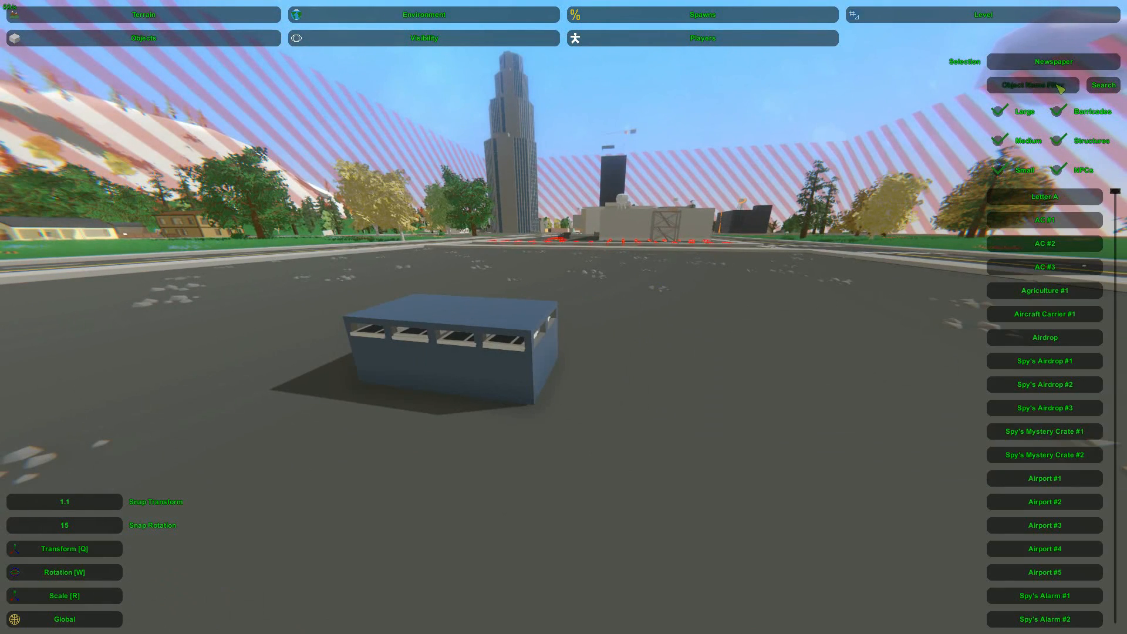
Filter the object list for the Liberator objects and place Liberator Weak at the building's end wall
{"action": "key", "text": "s"}
{"action": "key", "text": "a"}
{"action": "right_click_drag", "start_coordinate": [567, 323], "coordinate": [993, 241]}
{"action": "key", "text": "w"}
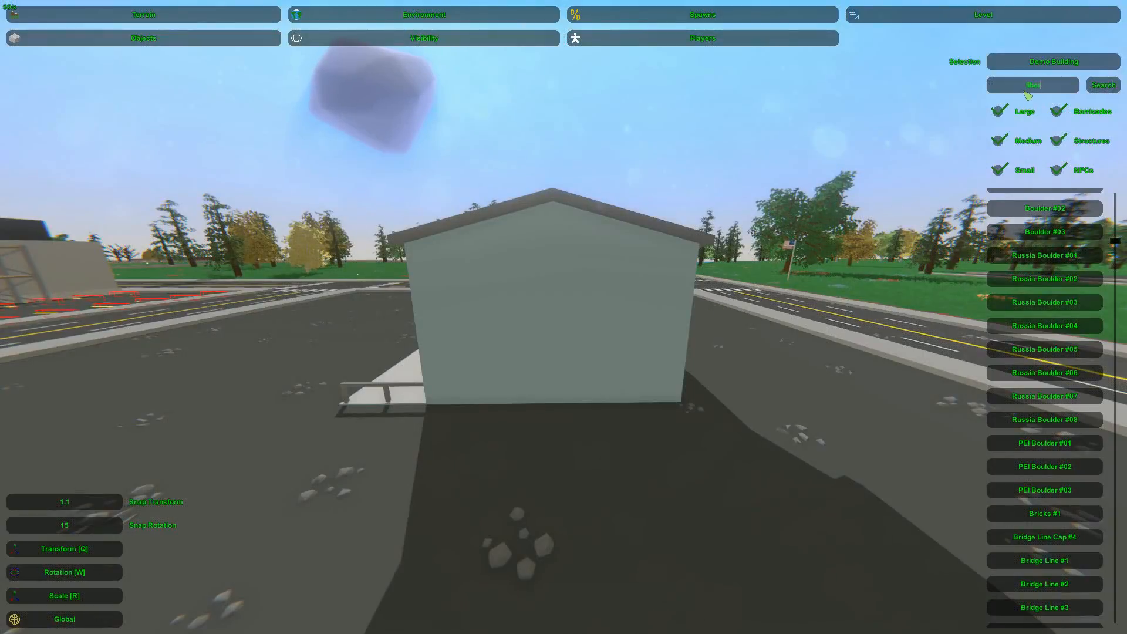
{"action": "key", "text": "Return"}
{"action": "right_click_drag", "start_coordinate": [919, 287], "coordinate": [907, 291]}
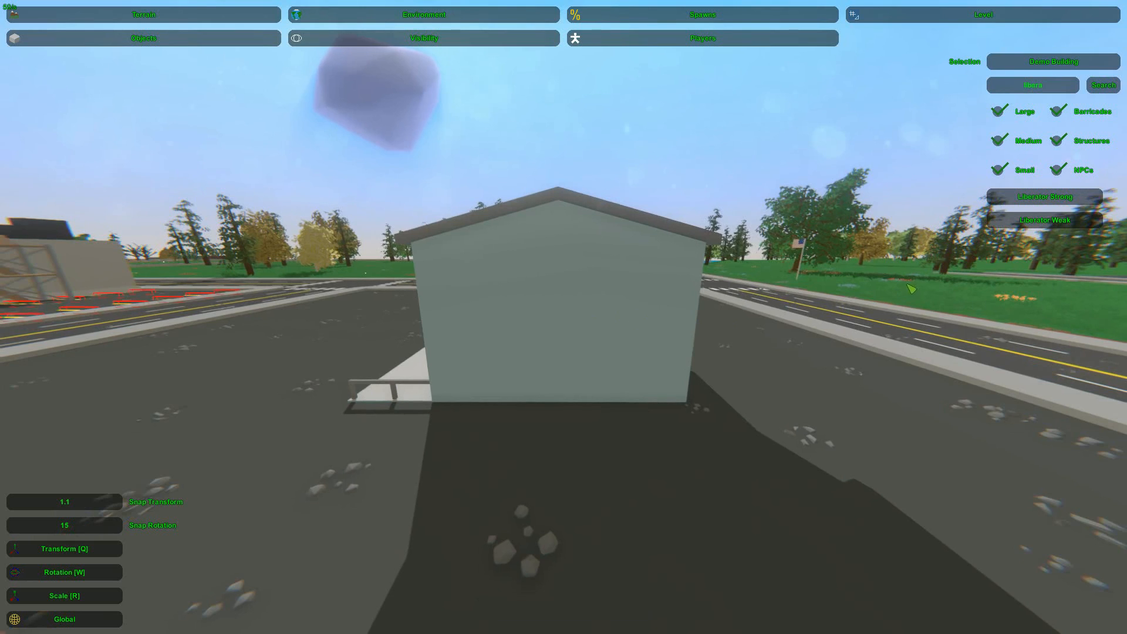
{"action": "key", "text": "e"}
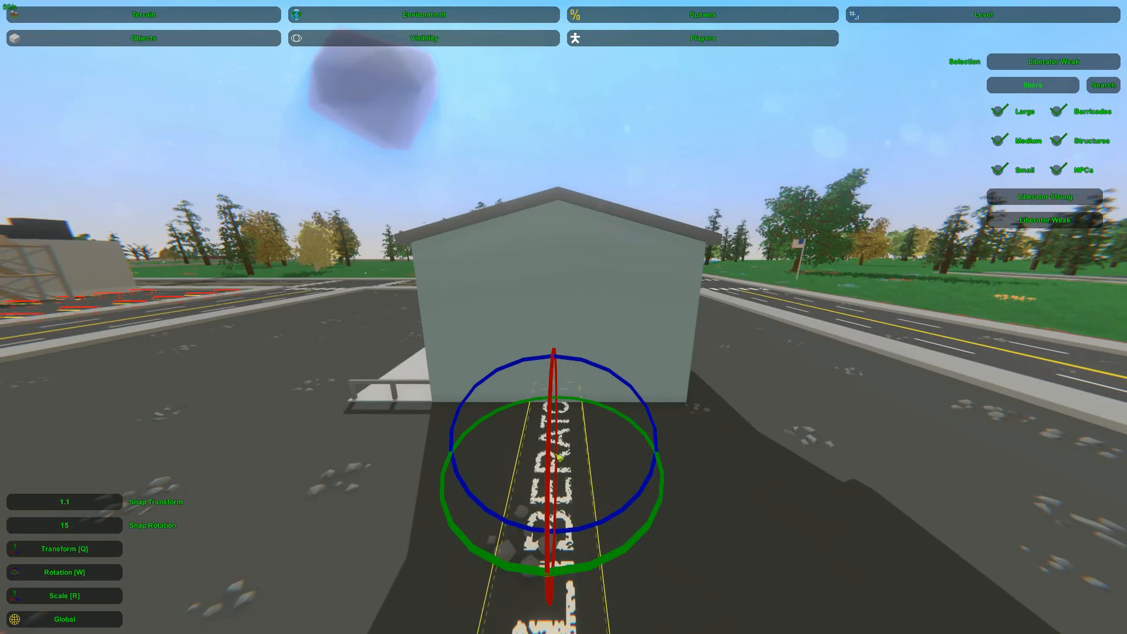
Rotate the Liberator Weak lettering from flat on the ground to upright, parallel to the building's end wall
{"action": "right_click_drag", "start_coordinate": [555, 453], "coordinate": [552, 505]}
{"action": "left_click_drag", "start_coordinate": [619, 409], "coordinate": [559, 411]}
{"action": "right_click_drag", "start_coordinate": [559, 411], "coordinate": [560, 452]}
{"action": "key", "text": "w"}
{"action": "left_click", "coordinate": [713, 322]}
{"action": "right_click_drag", "start_coordinate": [713, 321], "coordinate": [554, 356]}
{"action": "key", "text": "s"}
{"action": "key", "text": "d"}
{"action": "left_click", "coordinate": [553, 356]}
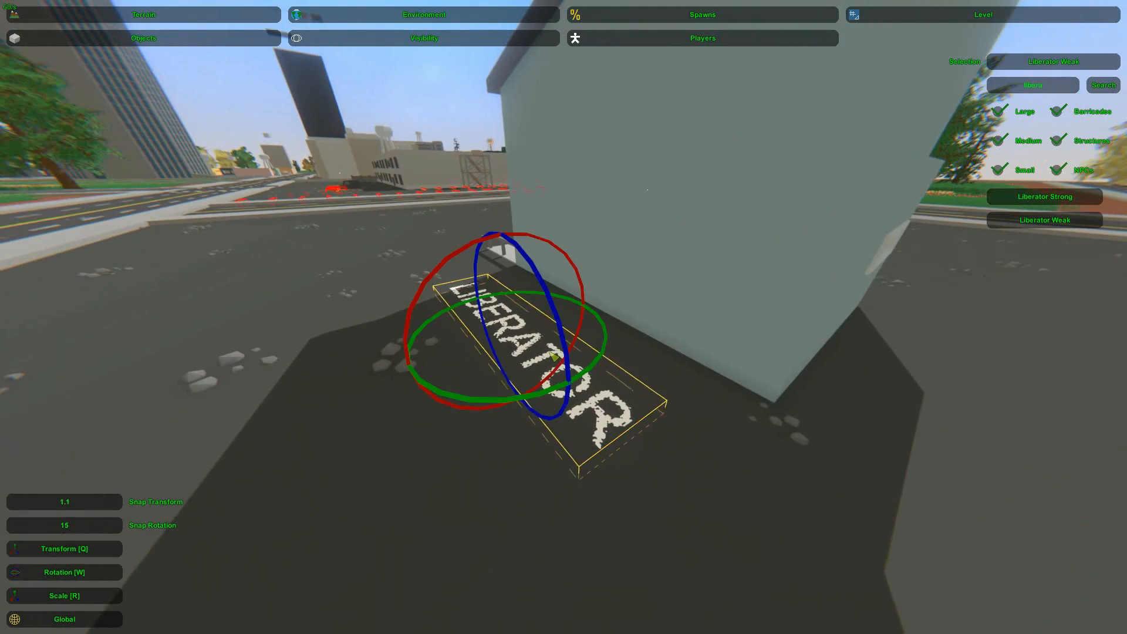
{"action": "left_click_drag", "start_coordinate": [468, 254], "coordinate": [409, 257]}
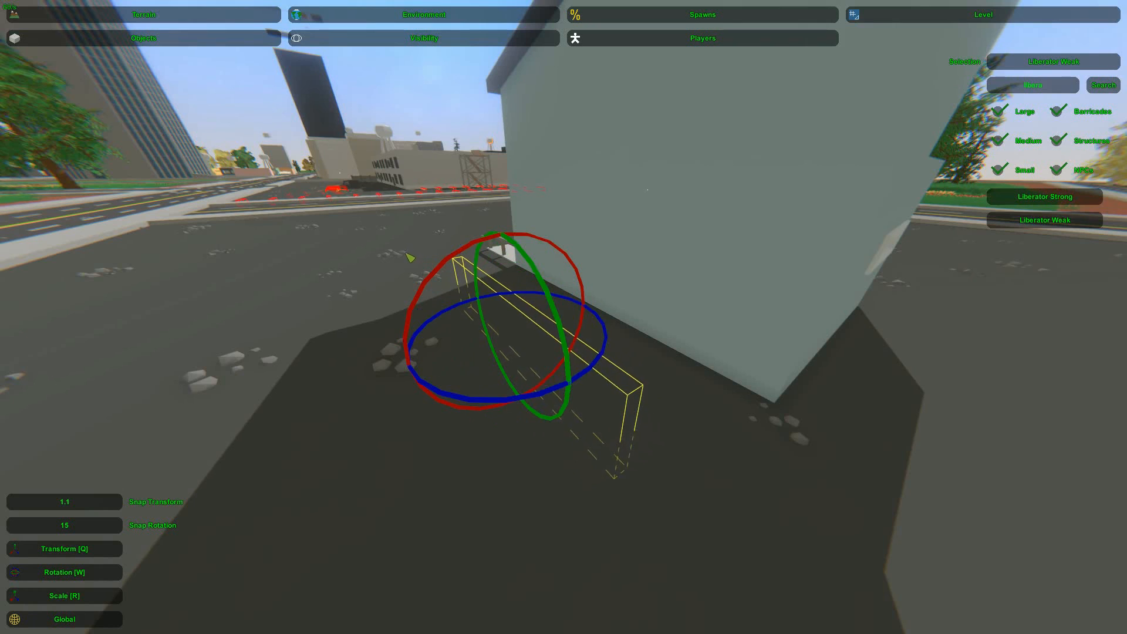
Move the upright Liberator Weak decal against the end wall and raise it to mid-wall height
{"action": "key", "text": "q"}
{"action": "left_click_drag", "start_coordinate": [503, 326], "coordinate": [600, 322]}
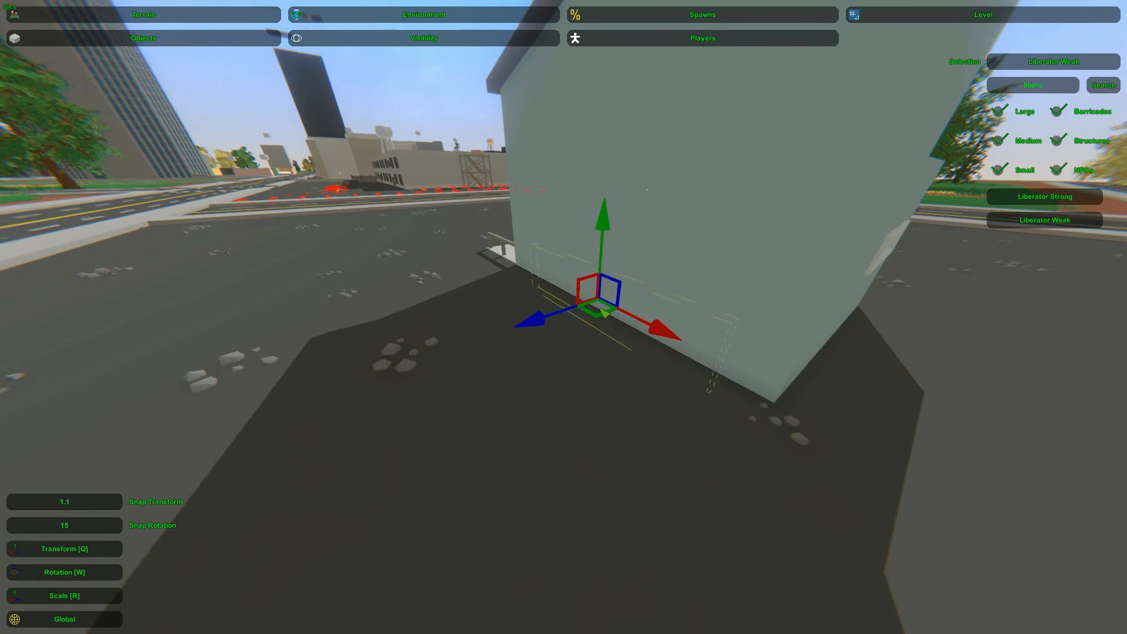
{"action": "left_click_drag", "start_coordinate": [600, 235], "coordinate": [607, 91]}
{"action": "right_click_drag", "start_coordinate": [607, 91], "coordinate": [745, 29]}
{"action": "key", "text": "a"}
{"action": "key", "text": "w"}
{"action": "right_click_drag", "start_coordinate": [564, 317], "coordinate": [578, 353]}
{"action": "key", "text": "s"}
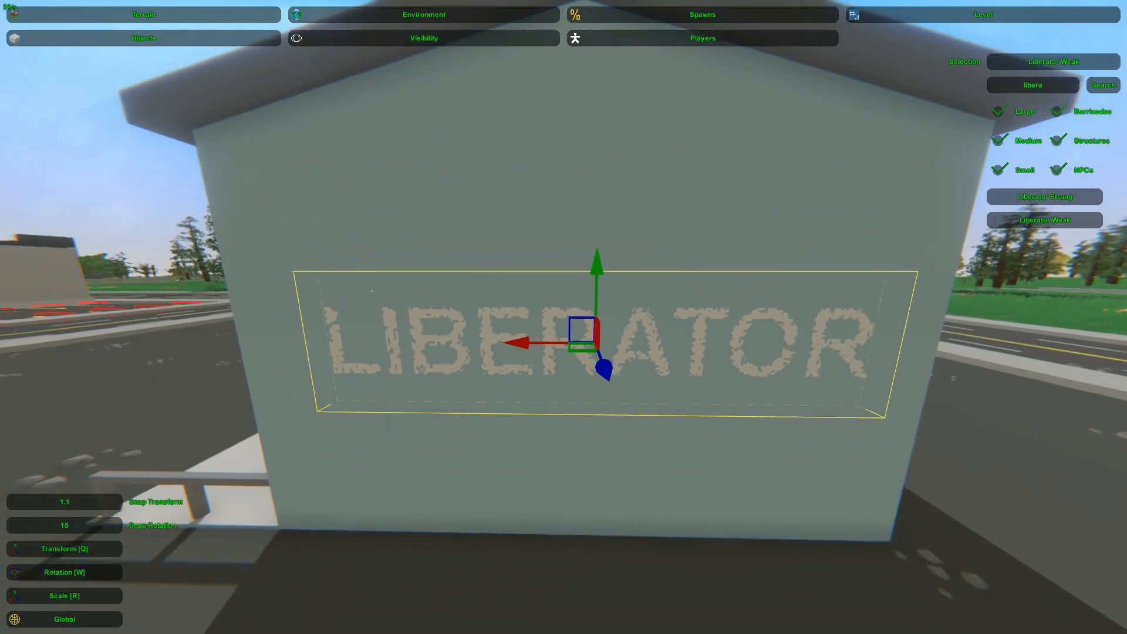
Turn the Liberator Weak decal about its vertical axis so it stands at an angle to the wall
{"action": "left_click_drag", "start_coordinate": [573, 325], "coordinate": [561, 297]}
{"action": "key", "text": "a"}
{"action": "right_click_drag", "start_coordinate": [560, 297], "coordinate": [599, 311]}
{"action": "key", "text": "w"}
{"action": "left_click_drag", "start_coordinate": [597, 328], "coordinate": [556, 317]}
Slide the angled Liberator Weak decal along and into the wall until only its letter R shows
{"action": "key", "text": "q"}
{"action": "left_click_drag", "start_coordinate": [656, 334], "coordinate": [649, 333]}
{"action": "right_click_drag", "start_coordinate": [649, 332], "coordinate": [628, 287]}
{"action": "left_click", "coordinate": [745, 177]}
{"action": "key", "text": "s"}
{"action": "right_click_drag", "start_coordinate": [745, 177], "coordinate": [745, 242]}
{"action": "key", "text": "w"}
{"action": "key", "text": "d"}
{"action": "mouse_move", "coordinate": [563, 317]}
{"action": "right_mouse_down"}
{"action": "mouse_move", "coordinate": [537, 317]}
{"action": "mouse_move", "coordinate": [565, 318]}
{"action": "right_mouse_up"}
{"action": "key", "text": "w"}
{"action": "key", "text": "s"}
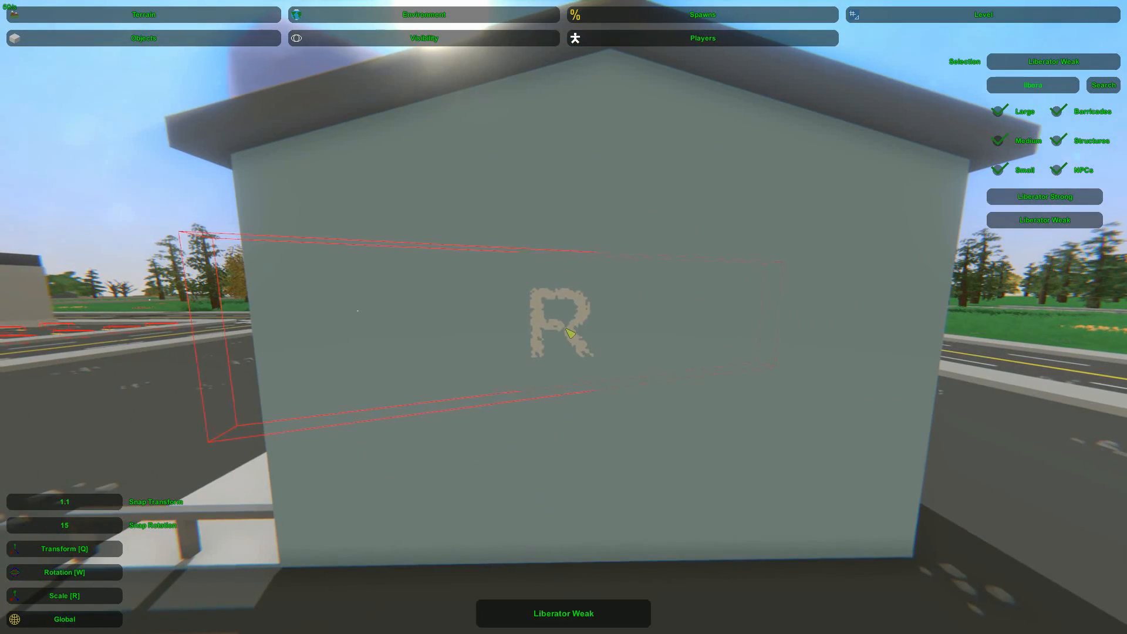
Duplicate the angled decal and slide the copy along the wall so its letters IB show beside the R
{"action": "left_click", "coordinate": [603, 346]}
{"action": "left_click", "coordinate": [640, 357]}
{"action": "key", "text": "w"}
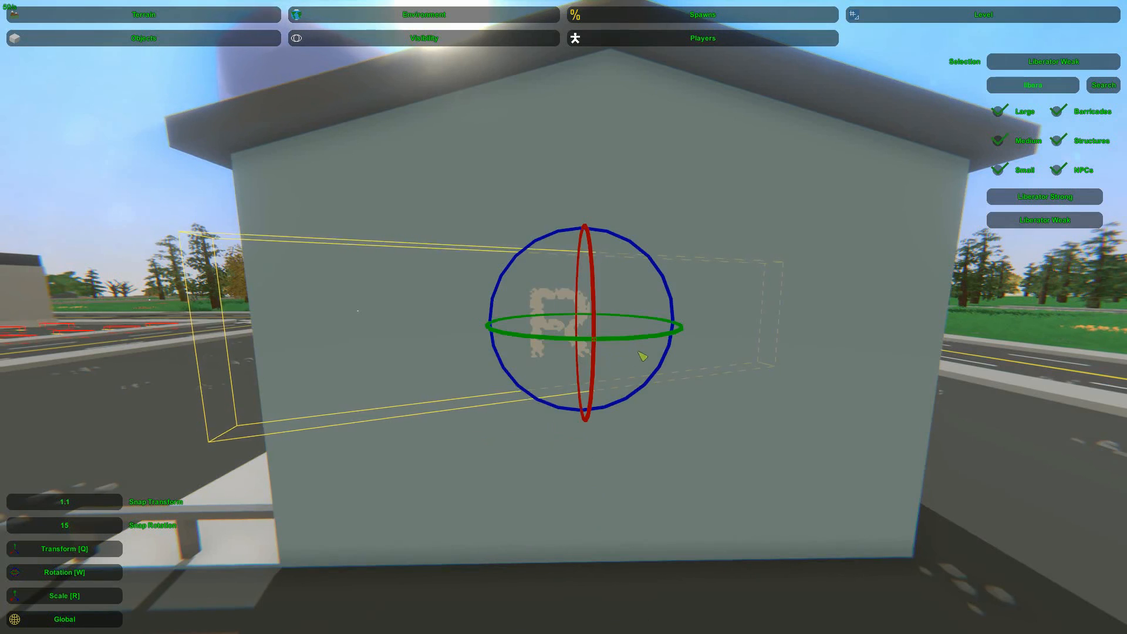
{"action": "key", "text": "q"}
{"action": "left_click_drag", "start_coordinate": [596, 339], "coordinate": [414, 321]}
{"action": "key", "text": "ctrl+v"}
{"action": "left_click_drag", "start_coordinate": [562, 322], "coordinate": [643, 327]}
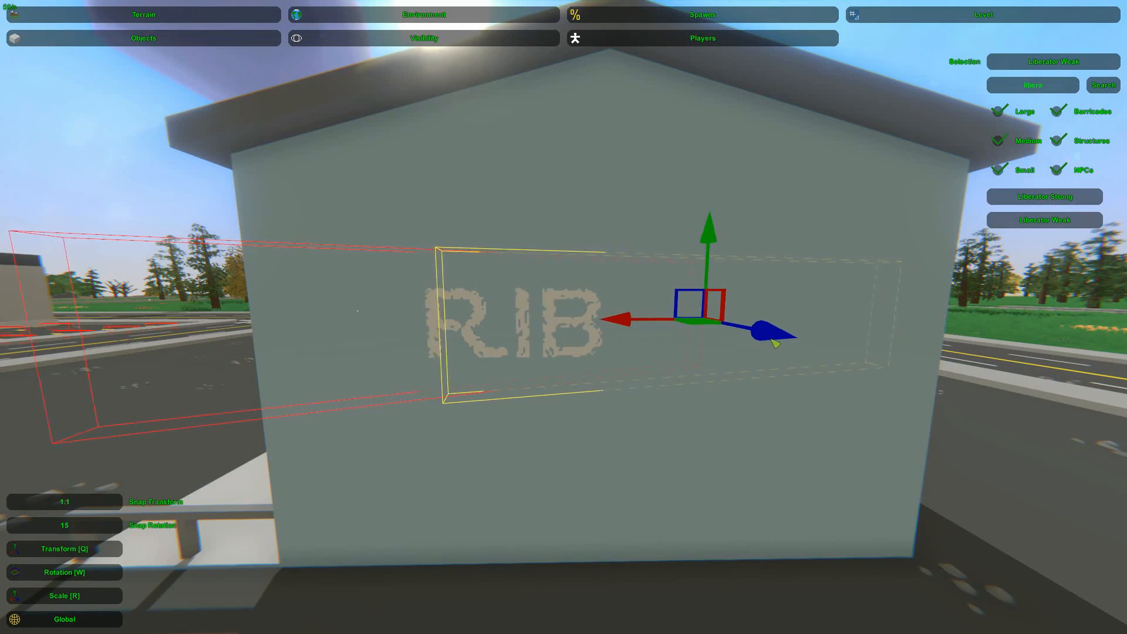
{"action": "key", "text": "s"}
{"action": "right_click_drag", "start_coordinate": [710, 399], "coordinate": [675, 314]}
{"action": "left_click", "coordinate": [547, 304]}
Examine the combined lettering on the end wall and the decals' overlapping bounds from several angles
{"action": "key", "text": "w"}
{"action": "key", "text": "Home"}
{"action": "key", "text": "s"}
{"action": "key", "text": "w"}
{"action": "key", "text": "s"}
{"action": "key", "text": "d"}
{"action": "key", "text": "a"}
{"action": "key", "text": "s"}
{"action": "key", "text": "s"}
{"action": "key", "text": "w"}
{"action": "key", "text": "Home"}
{"action": "key", "text": "d"}
{"action": "key", "text": "w"}
{"action": "key", "text": "s"}
{"action": "key", "text": "s"}
{"action": "key", "text": "a"}
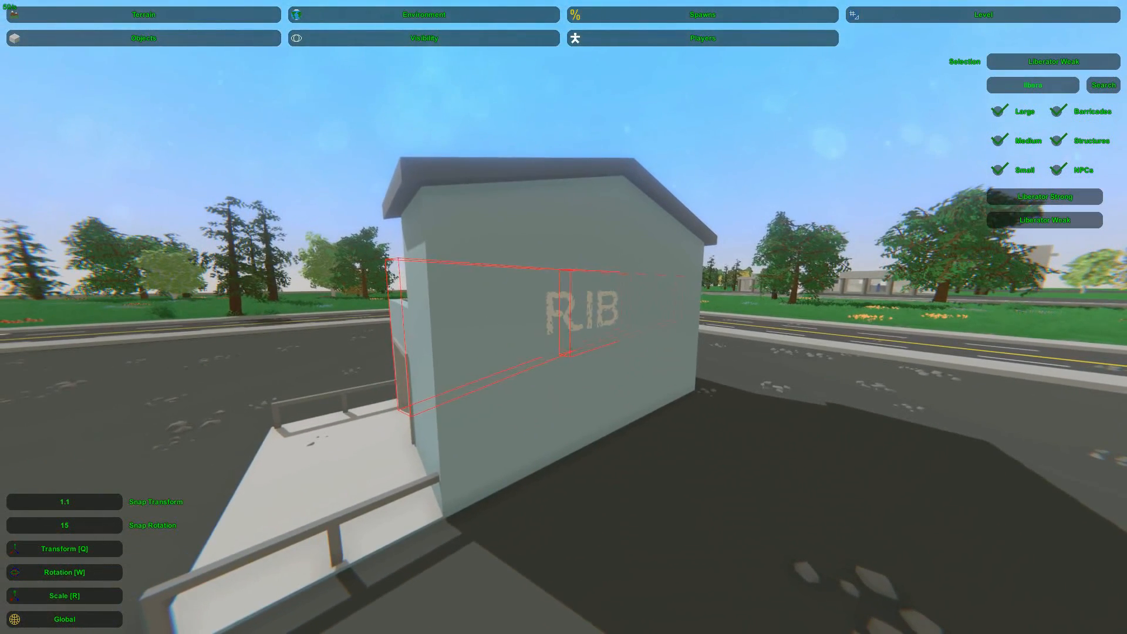
{"action": "key", "text": "s"}
{"action": "right_click_drag", "start_coordinate": [563, 317], "coordinate": [329, 276]}
Adjust the height of the group of bunker structures at the surface of the grass field
{"action": "key", "text": "w"}
{"action": "key", "text": "w"}
{"action": "key", "text": "w"}
{"action": "key", "text": "w"}
{"action": "key", "text": "s"}
{"action": "key", "text": "s"}
{"action": "key", "text": "w"}
{"action": "key", "text": "s"}
{"action": "key", "text": "s"}
{"action": "key", "text": "w"}
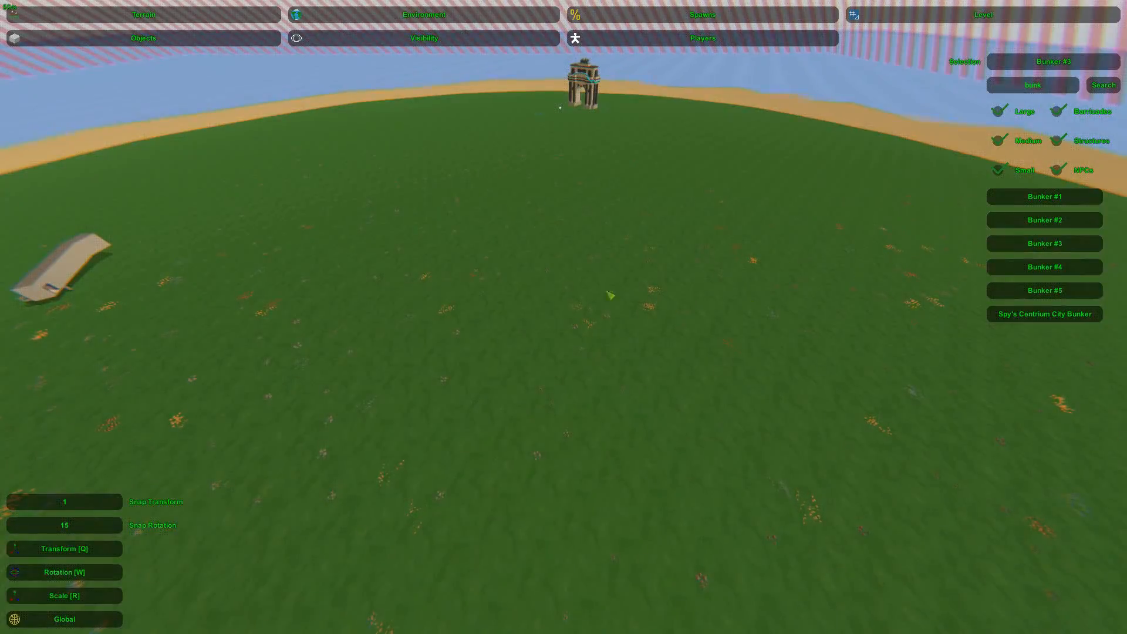
{"action": "key", "text": "e"}
{"action": "right_click_drag", "start_coordinate": [580, 311], "coordinate": [539, 341]}
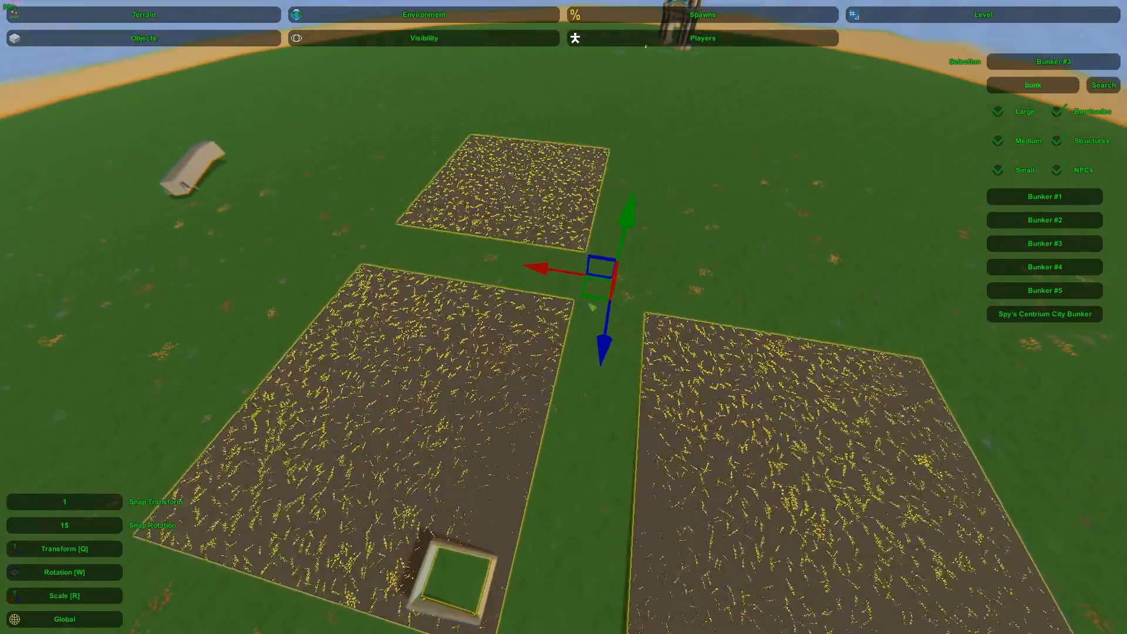
{"action": "left_click", "coordinate": [632, 227]}
{"action": "right_click_drag", "start_coordinate": [632, 227], "coordinate": [763, 279]}
Open the lighting settings inside the bunker tunnel and set the sea level to 0.06
{"action": "key", "text": "w"}
{"action": "key", "text": "w"}
{"action": "key", "text": "w"}
{"action": "key", "text": "w"}
{"action": "key", "text": "s"}
{"action": "key", "text": "a"}
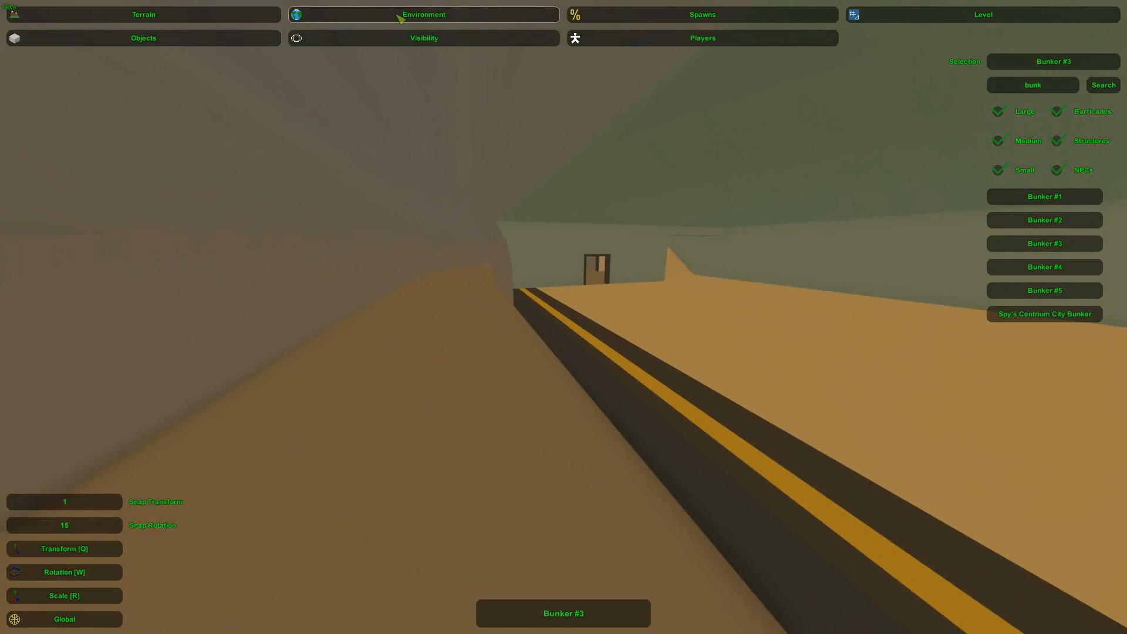
{"action": "left_click", "coordinate": [415, 18]}
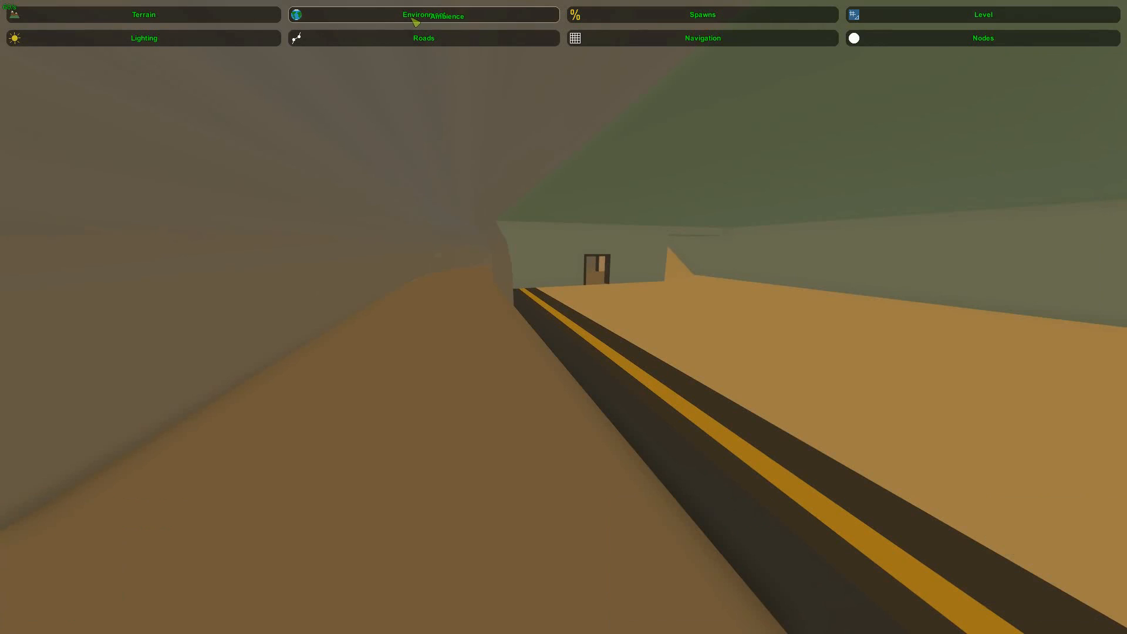
{"action": "left_click", "coordinate": [222, 43]}
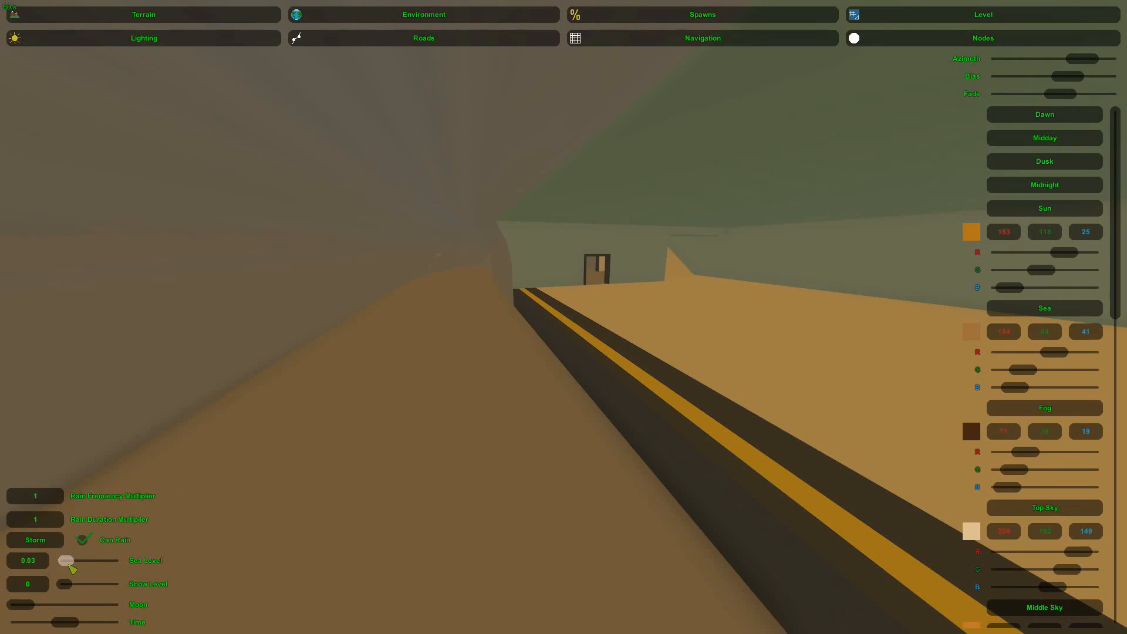
{"action": "left_click_drag", "start_coordinate": [69, 567], "coordinate": [69, 565]}
{"action": "right_click_drag", "start_coordinate": [578, 214], "coordinate": [713, 194]}
{"action": "key", "text": "w"}
{"action": "key", "text": "w"}
{"action": "key", "text": "w"}
{"action": "right_click_drag", "start_coordinate": [564, 317], "coordinate": [496, 314]}
{"action": "key", "text": "d"}
{"action": "key", "text": "s"}
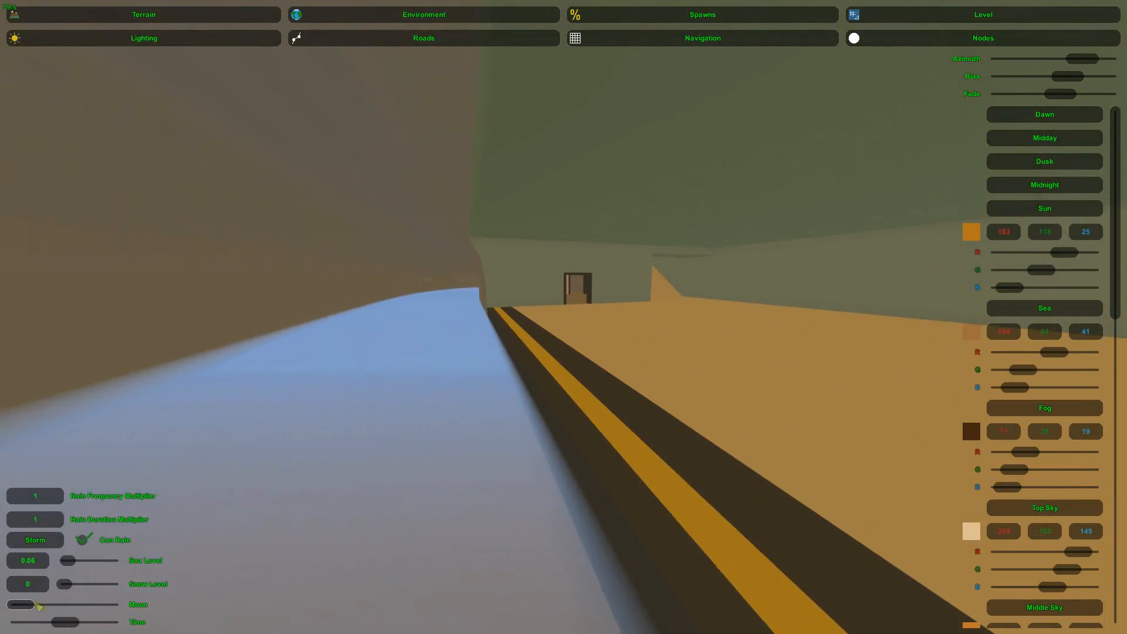
Try sea levels of 0.09 and 0.08 inside the bunker tunnel
{"action": "left_click_drag", "start_coordinate": [68, 562], "coordinate": [71, 562]}
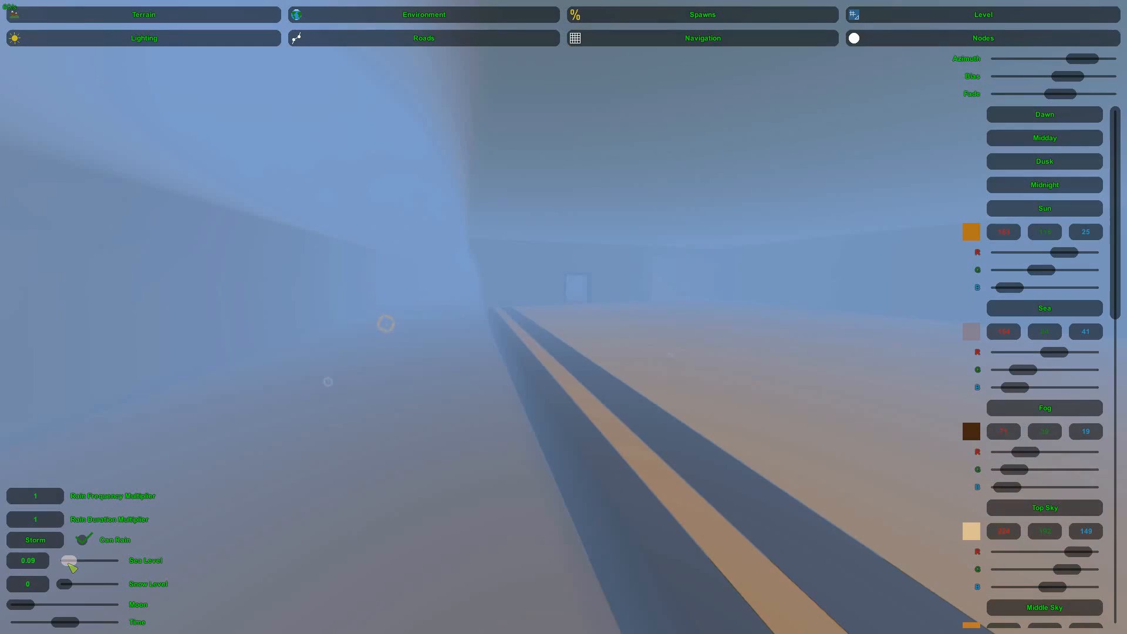
{"action": "key", "text": "w"}
{"action": "right_click_drag", "start_coordinate": [70, 564], "coordinate": [100, 595]}
{"action": "key", "text": "w"}
{"action": "key", "text": "w"}
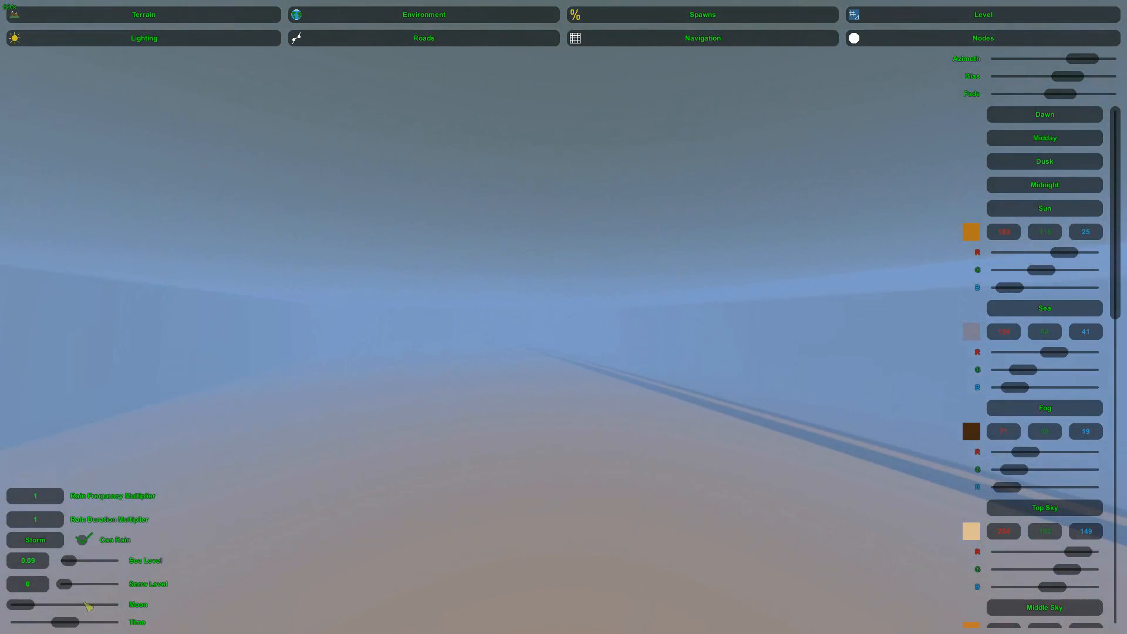
{"action": "left_click_drag", "start_coordinate": [69, 565], "coordinate": [68, 563]}
{"action": "right_click_drag", "start_coordinate": [68, 562], "coordinate": [19, 563]}
Set the sea level to 0.075
{"action": "key", "text": "w"}
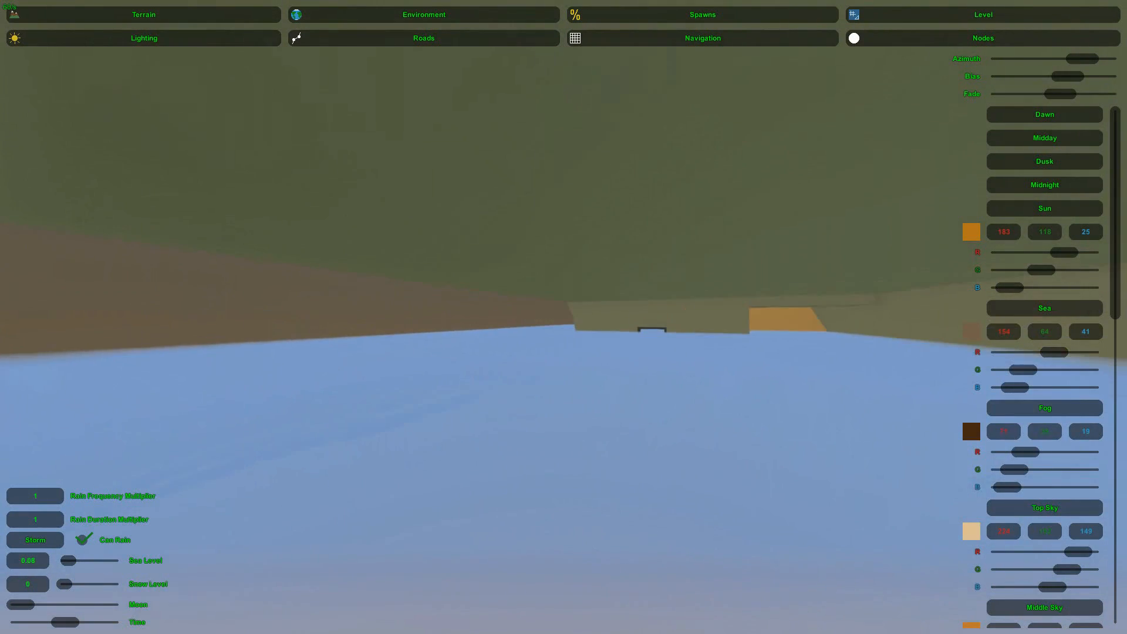
{"action": "right_click_drag", "start_coordinate": [564, 317], "coordinate": [565, 319]}
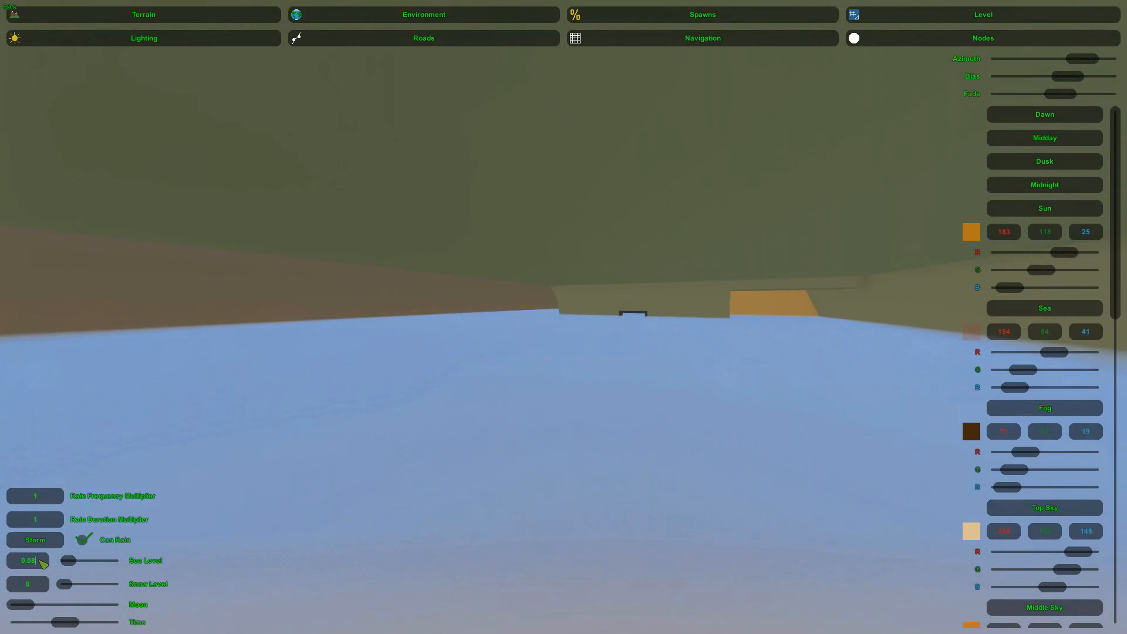
{"action": "key", "text": "BackSpace"}
{"action": "type", "text": "7"}
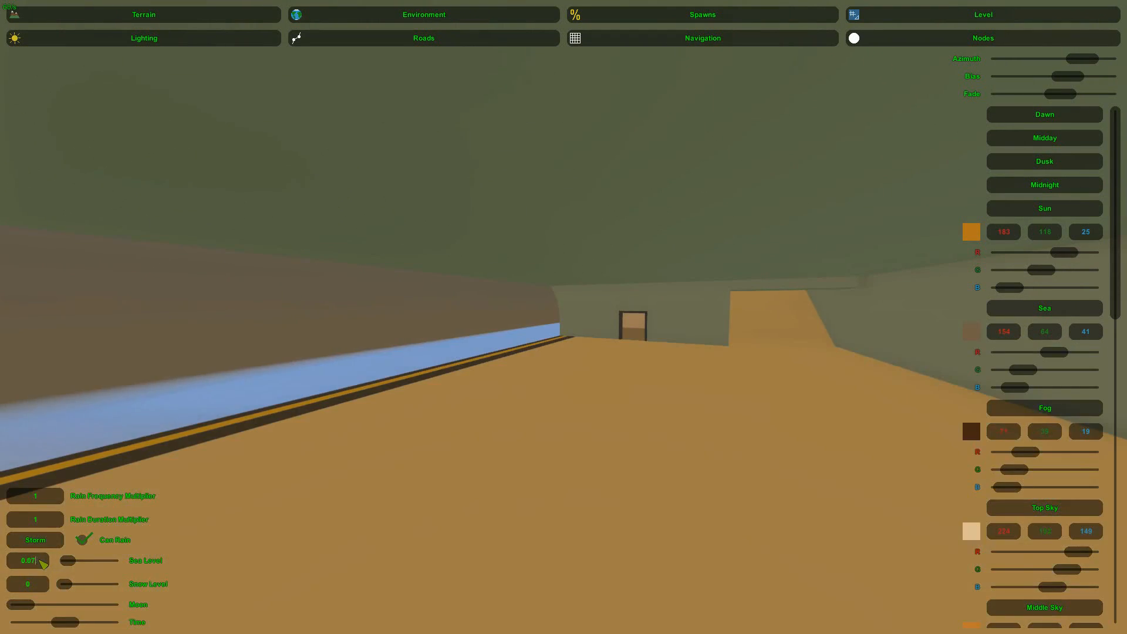
{"action": "type", "text": "5"}
Inspect how the water fills the tunnel and covers the yellow-striped platform edge
{"action": "right_click_drag", "start_coordinate": [607, 309], "coordinate": [511, 309]}
{"action": "key", "text": "a"}
{"action": "key", "text": "w"}
{"action": "key", "text": "d"}
{"action": "key", "text": "w"}
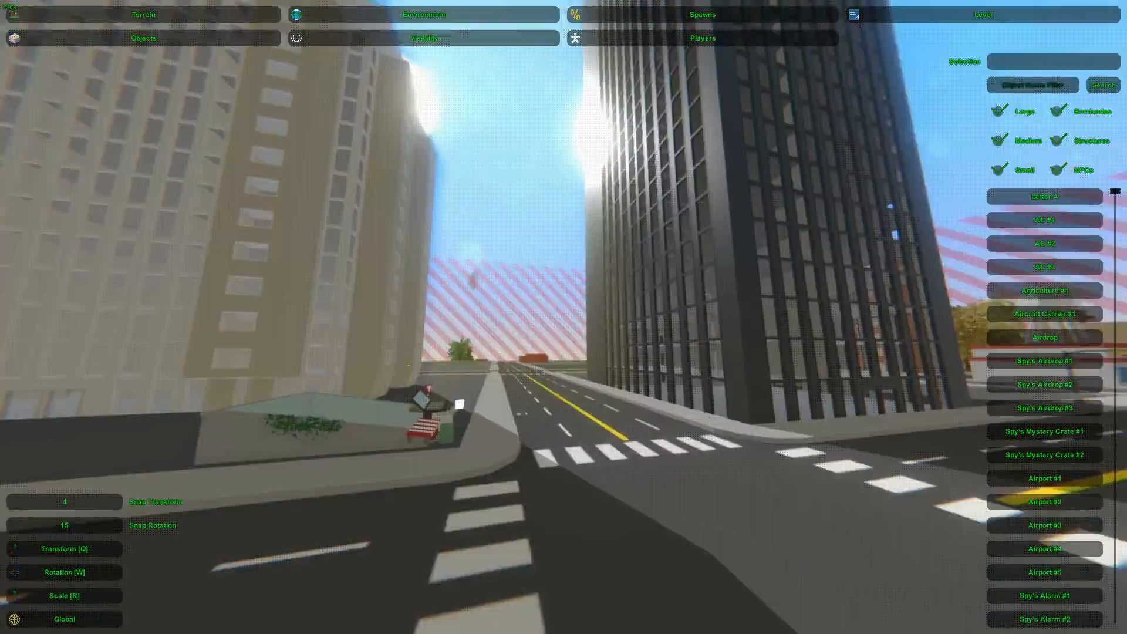
{"action": "right_click_drag", "start_coordinate": [564, 317], "coordinate": [311, 300]}
{"action": "key", "text": "w"}
{"action": "key", "text": "w"}
{"action": "key", "text": "w"}
{"action": "key", "text": "w"}
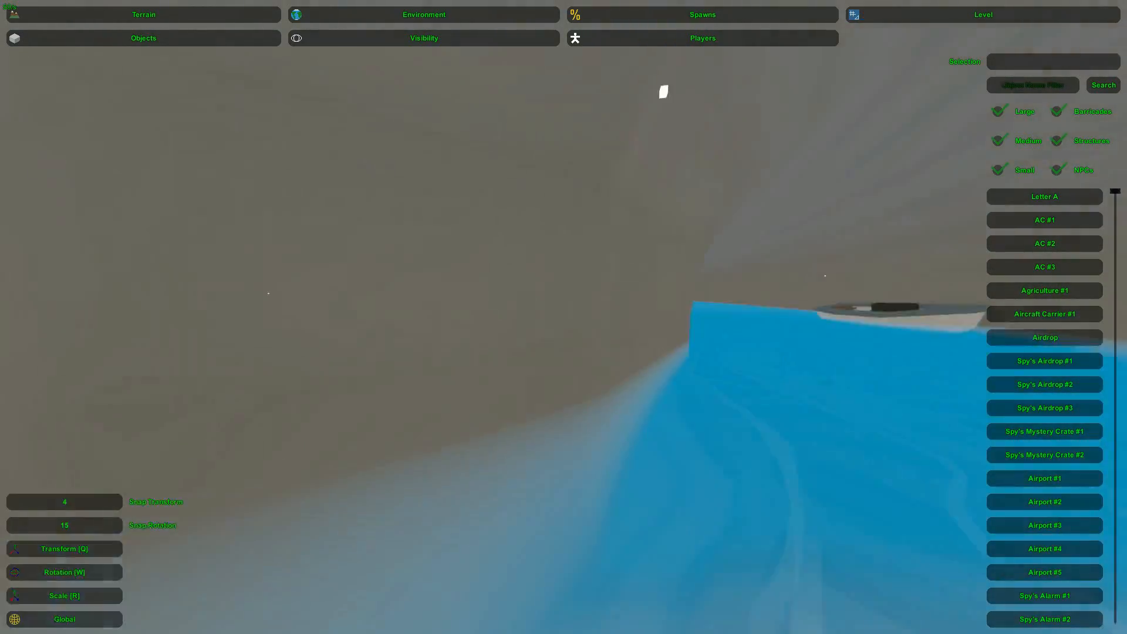
Fly through the finished underground tunnels and corridors to examine how the water floods them
{"action": "key", "text": "w"}
{"action": "right_click_drag", "start_coordinate": [563, 317], "coordinate": [695, 288]}
{"action": "key", "text": "w"}
{"action": "key", "text": "w"}
{"action": "key", "text": "w"}
{"action": "right_click_drag", "start_coordinate": [216, 349], "coordinate": [661, 169]}
{"action": "key", "text": "w"}
{"action": "right_click_drag", "start_coordinate": [710, 108], "coordinate": [984, 105]}
{"action": "key", "text": "w"}
{"action": "key", "text": "w"}
{"action": "key", "text": "w"}
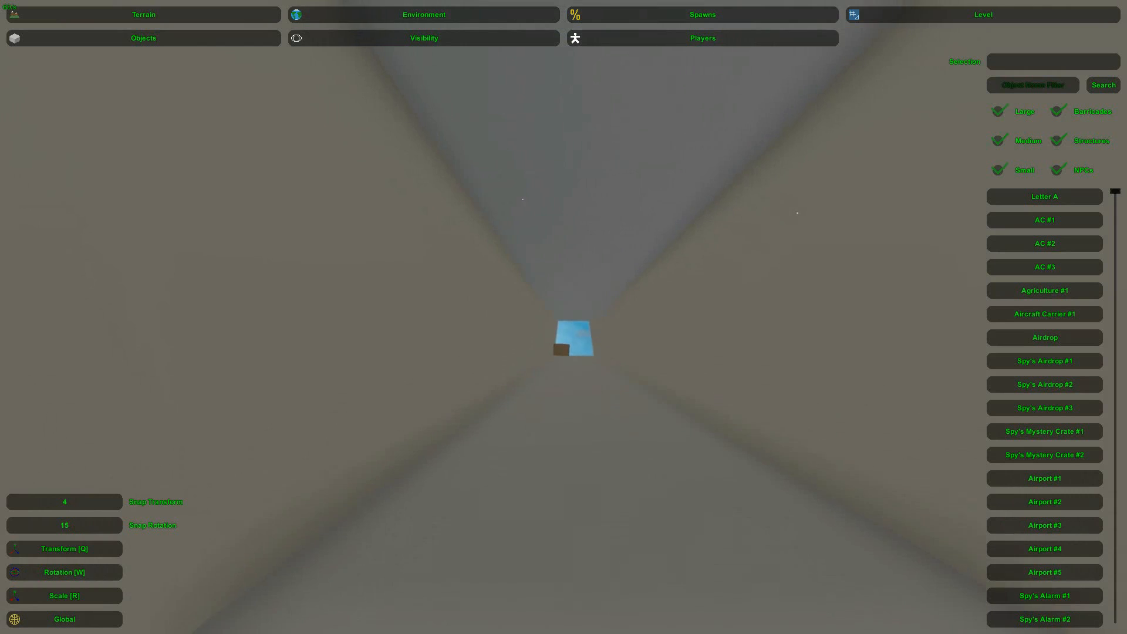
{"action": "key", "text": "w"}
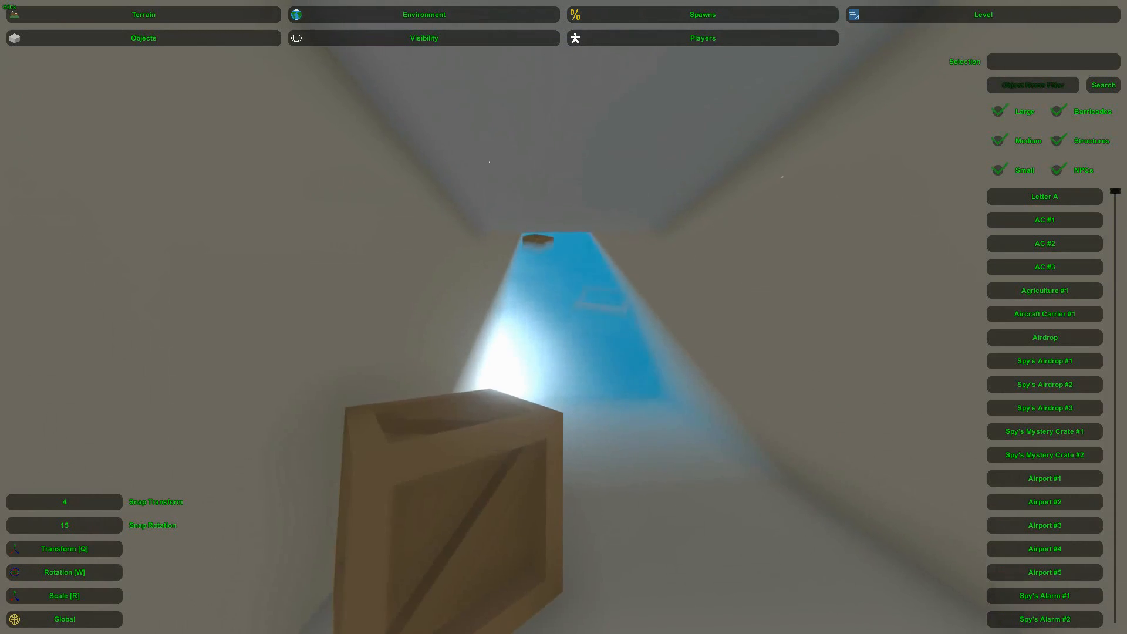
{"action": "key", "text": "w"}
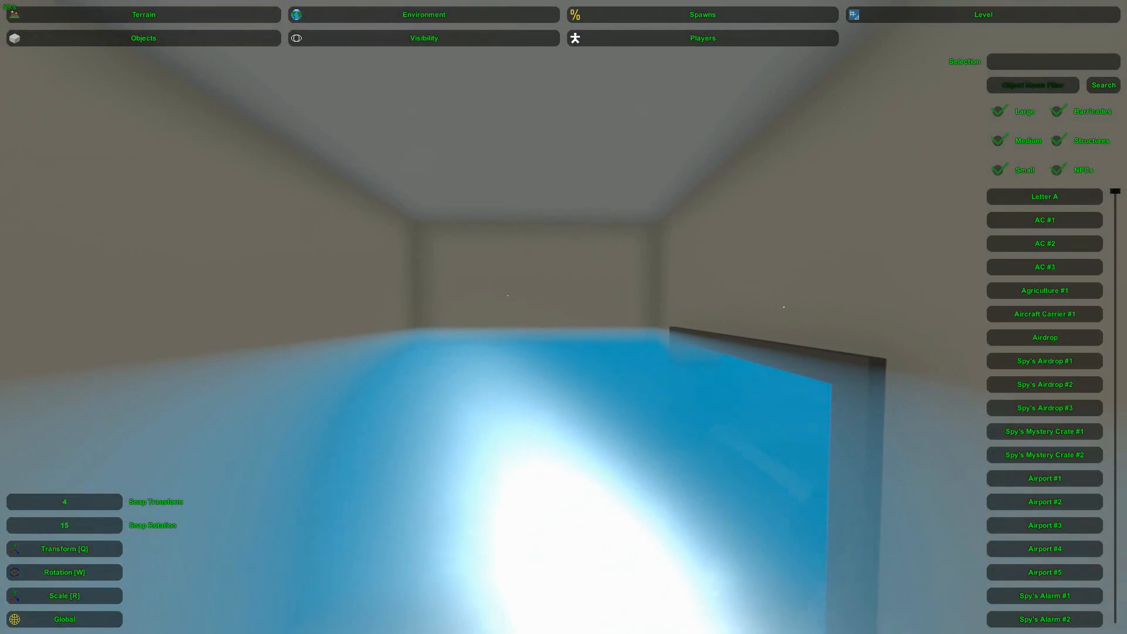
{"action": "key", "text": "w"}
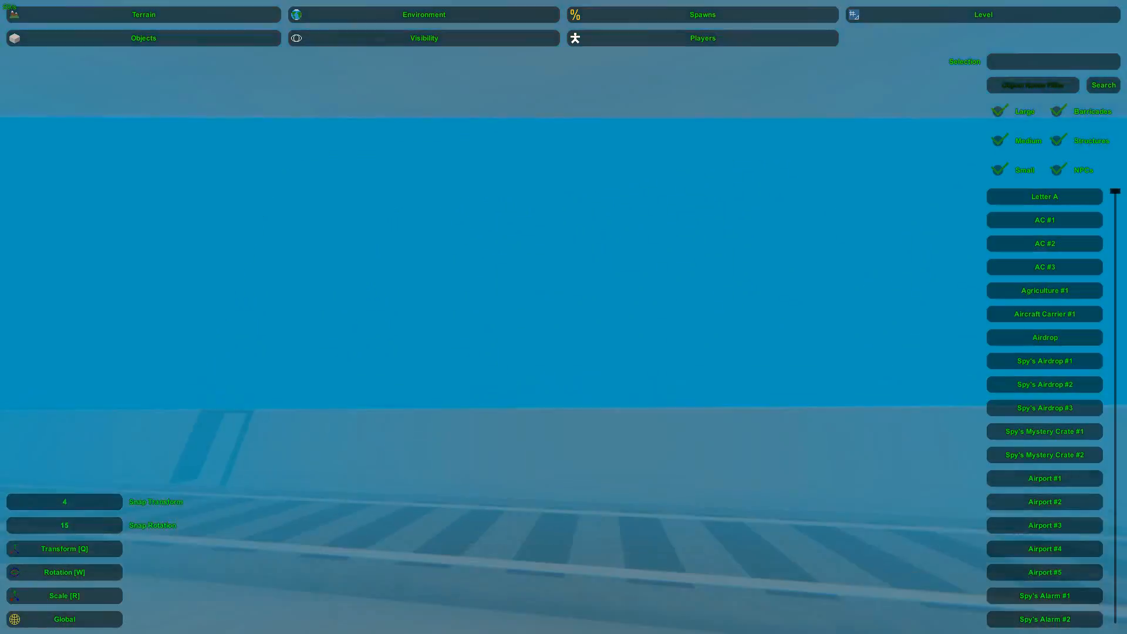
{"action": "key", "text": "w"}
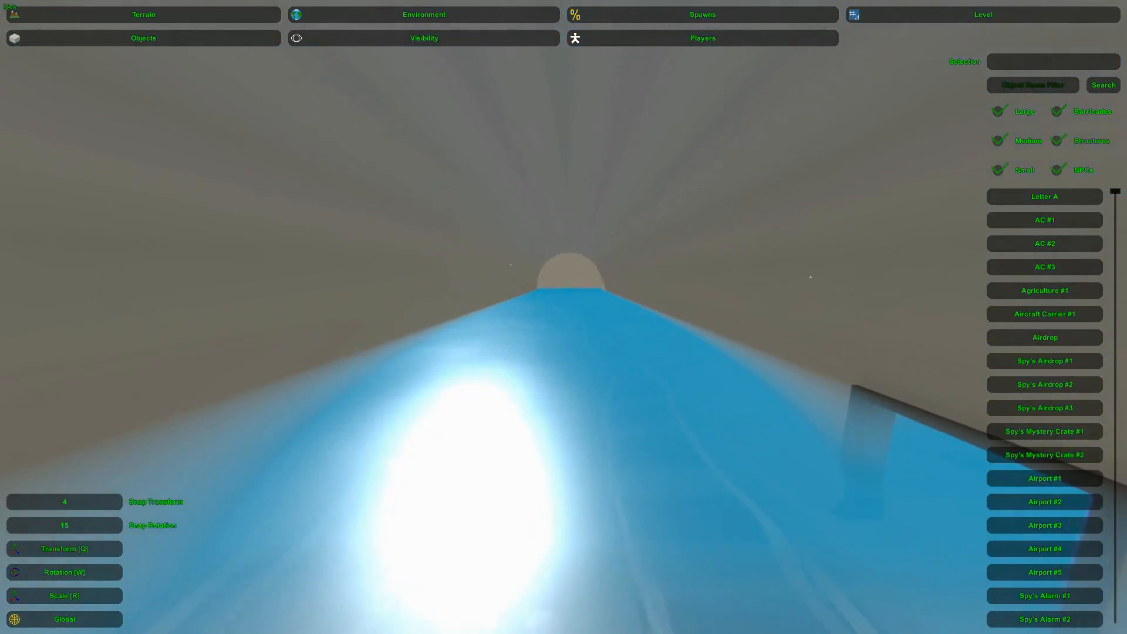
{"action": "key", "text": "w"}
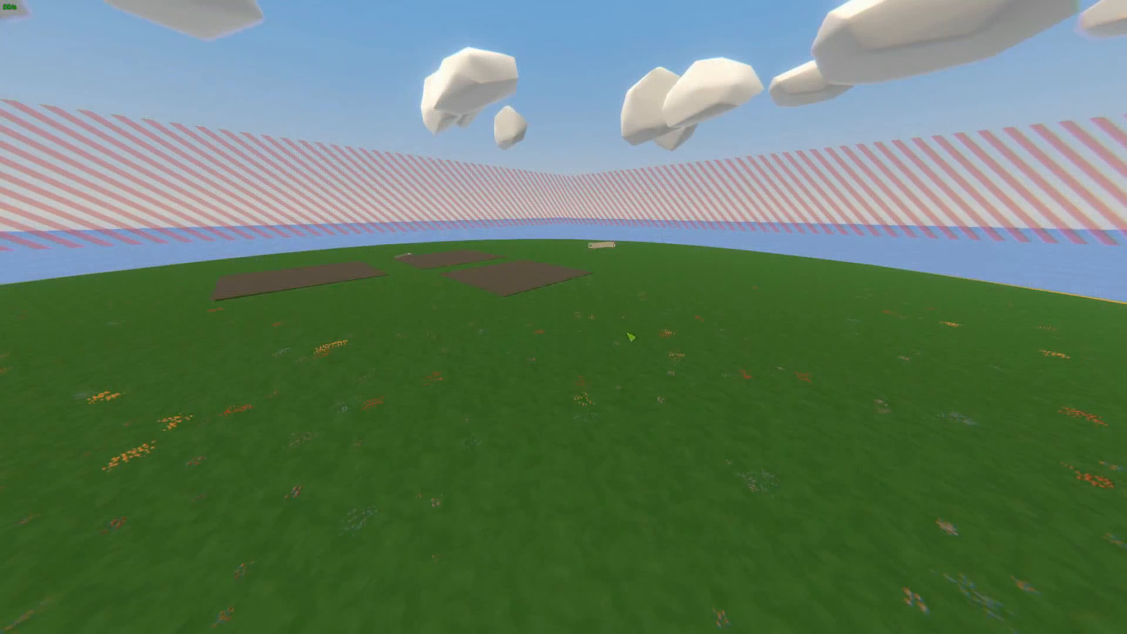
Add a LandscapeHoleVolume to the open grass field using the devkit
{"action": "key", "text": "F1"}
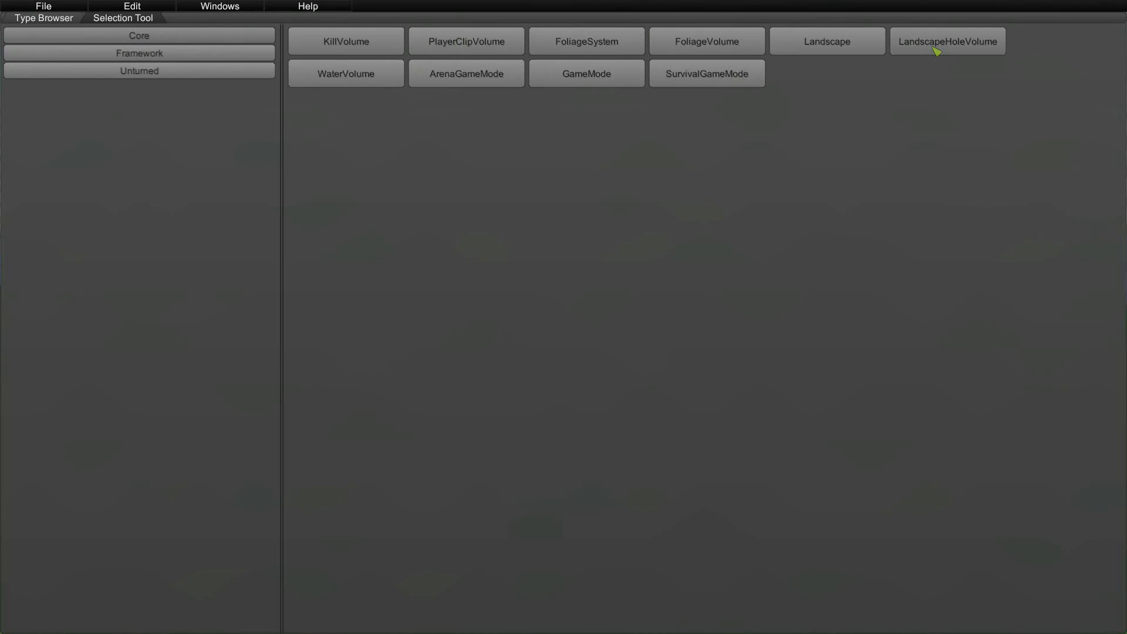
{"action": "key", "text": "F1"}
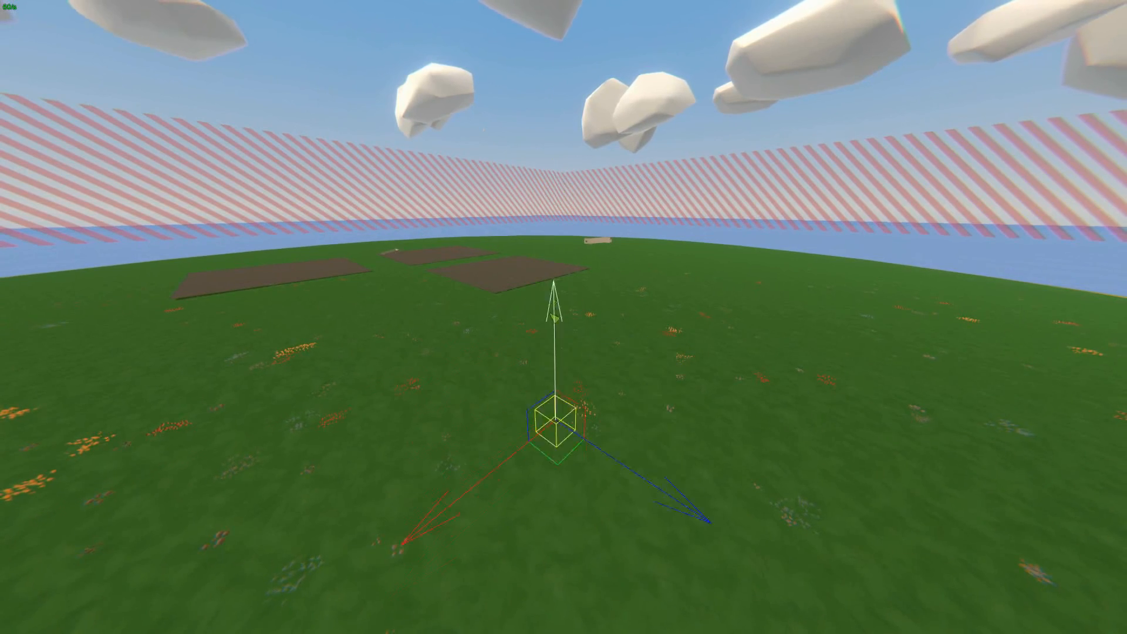
{"action": "key", "text": "w"}
{"action": "right_click_drag", "start_coordinate": [559, 471], "coordinate": [599, 297]}
{"action": "key", "text": "e"}
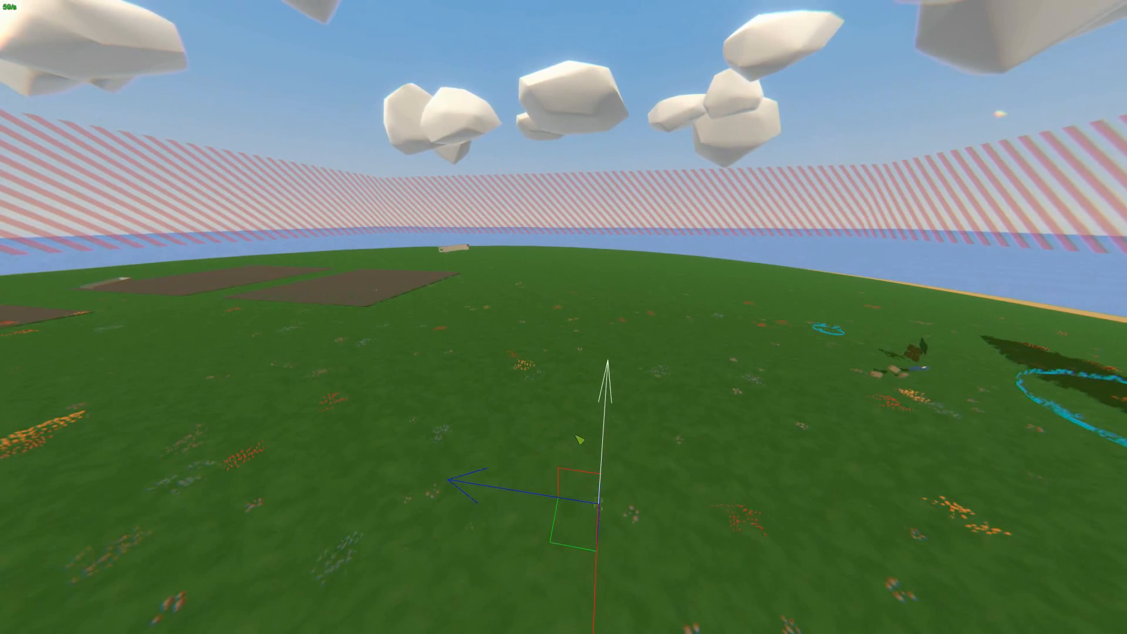
Position and scale the landscape hole volume so it cuts a square opening through the grass
{"action": "right_click_drag", "start_coordinate": [579, 405], "coordinate": [745, 516]}
{"action": "key", "text": "w"}
{"action": "key", "text": "f"}
{"action": "key", "text": "w"}
{"action": "right_click_drag", "start_coordinate": [563, 317], "coordinate": [564, 375]}
{"action": "key", "text": "f"}
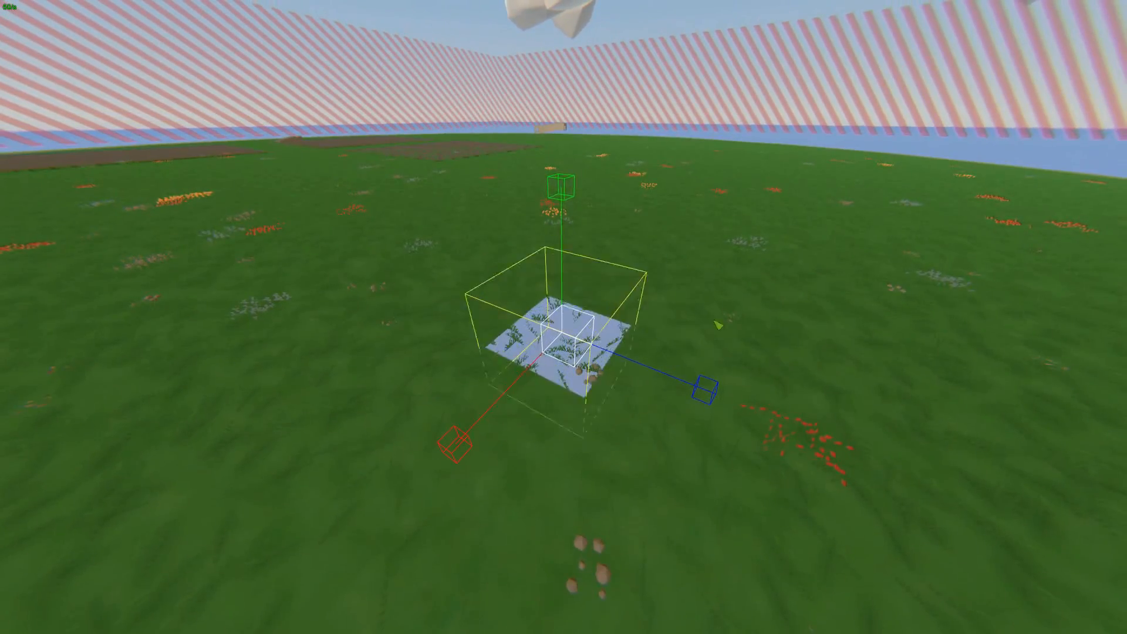
Examine the square hole in the ground from above and from several sides
{"action": "left_click", "coordinate": [808, 304]}
{"action": "key", "text": "s"}
{"action": "right_click_drag", "start_coordinate": [808, 304], "coordinate": [986, 311]}
{"action": "key", "text": "a"}
{"action": "key", "text": "w"}
{"action": "key", "text": "w"}
{"action": "right_click_drag", "start_coordinate": [547, 309], "coordinate": [533, 253]}
{"action": "key", "text": "s"}
{"action": "left_click", "coordinate": [533, 187]}
{"action": "key", "text": "w"}
{"action": "right_click_drag", "start_coordinate": [533, 187], "coordinate": [496, 179]}
{"action": "key", "text": "s"}
{"action": "key", "text": "w"}
{"action": "mouse_move", "coordinate": [563, 317]}
{"action": "right_mouse_down"}
{"action": "mouse_move", "coordinate": [559, 351]}
{"action": "mouse_move", "coordinate": [607, 310]}
{"action": "mouse_move", "coordinate": [568, 323]}
{"action": "right_mouse_up"}
{"action": "key", "text": "s"}
Save the devkit changes and return to the regular map editor at the hole
{"action": "key", "text": "Escape"}
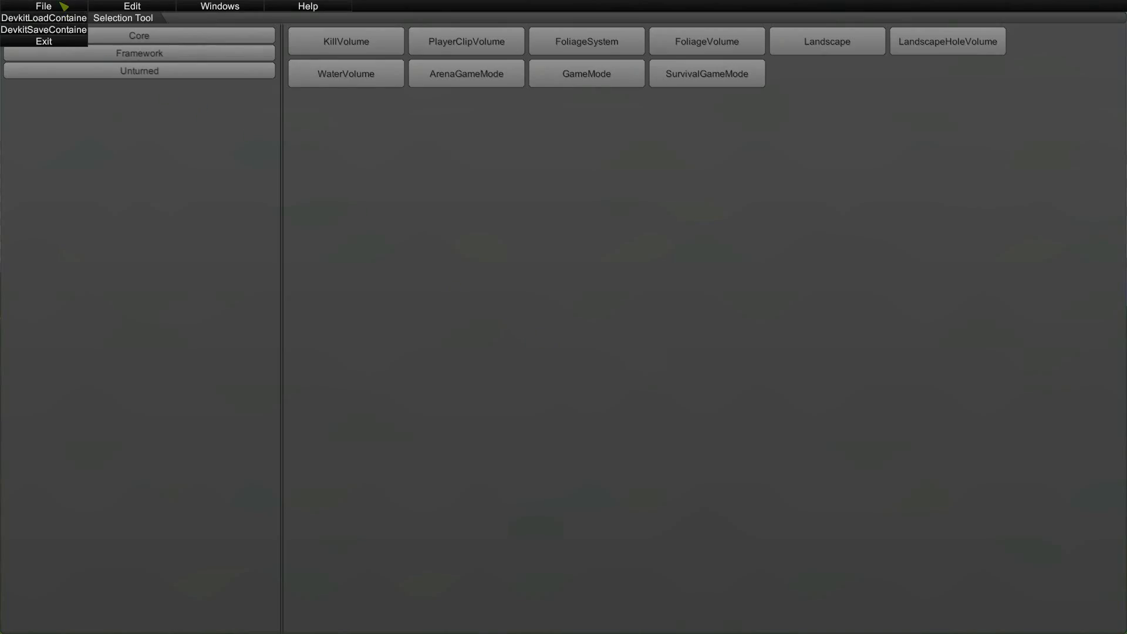
{"action": "left_click", "coordinate": [53, 30]}
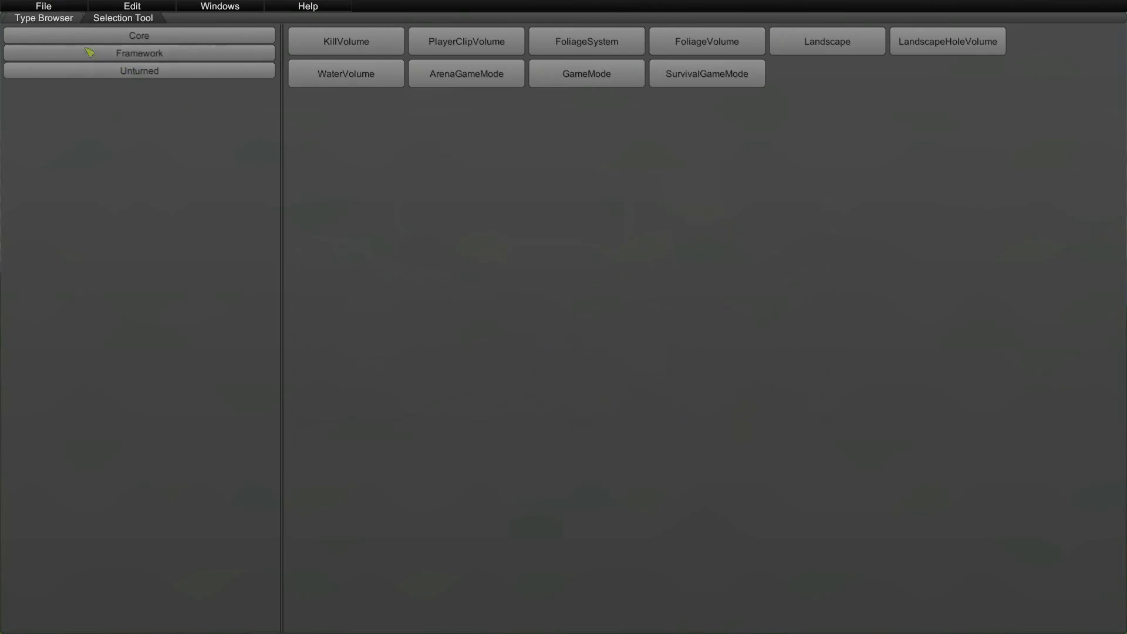
{"action": "key", "text": "Escape"}
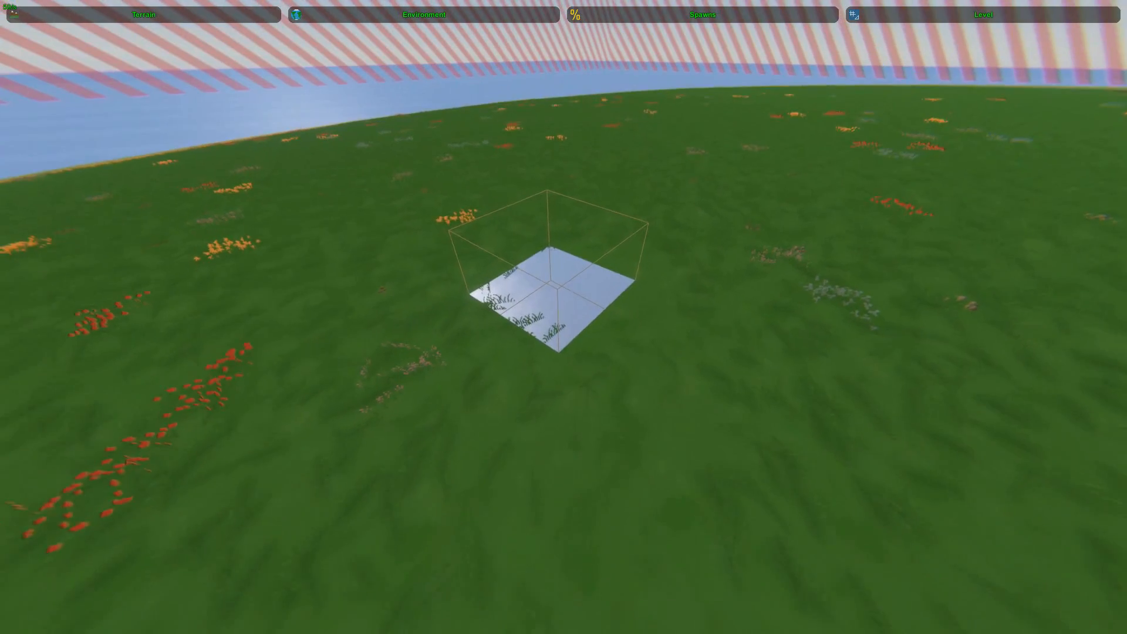
{"action": "key", "text": "d"}
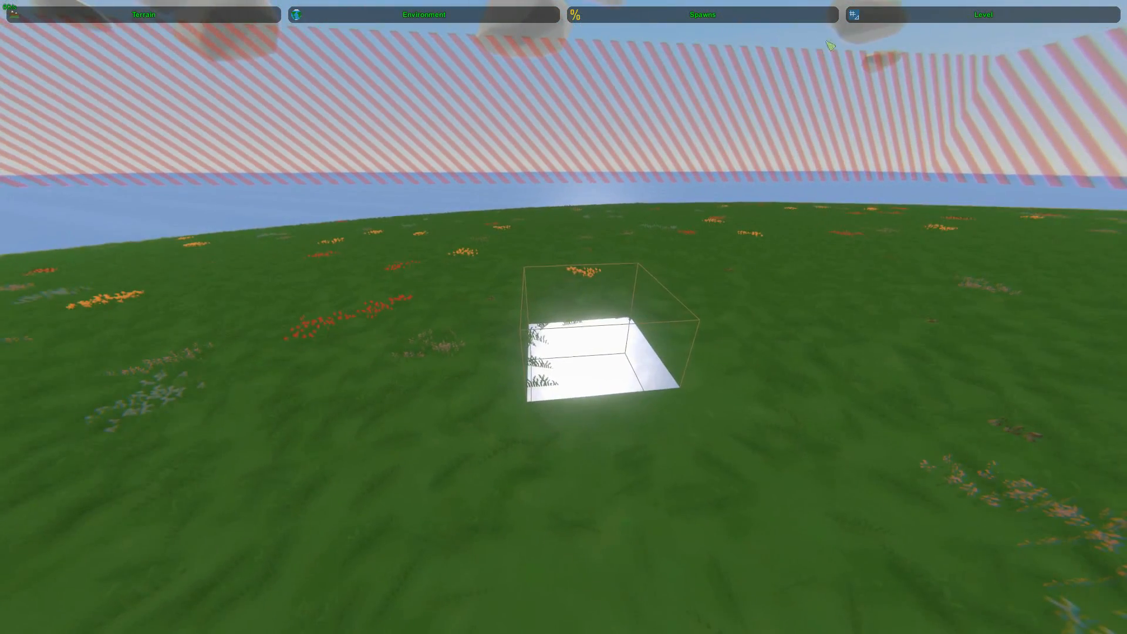
Open the level's object editing, filter the object list by "road" and pick Road Quad Hole #1
{"action": "left_click", "coordinate": [983, 15]}
{"action": "left_click", "coordinate": [143, 38]}
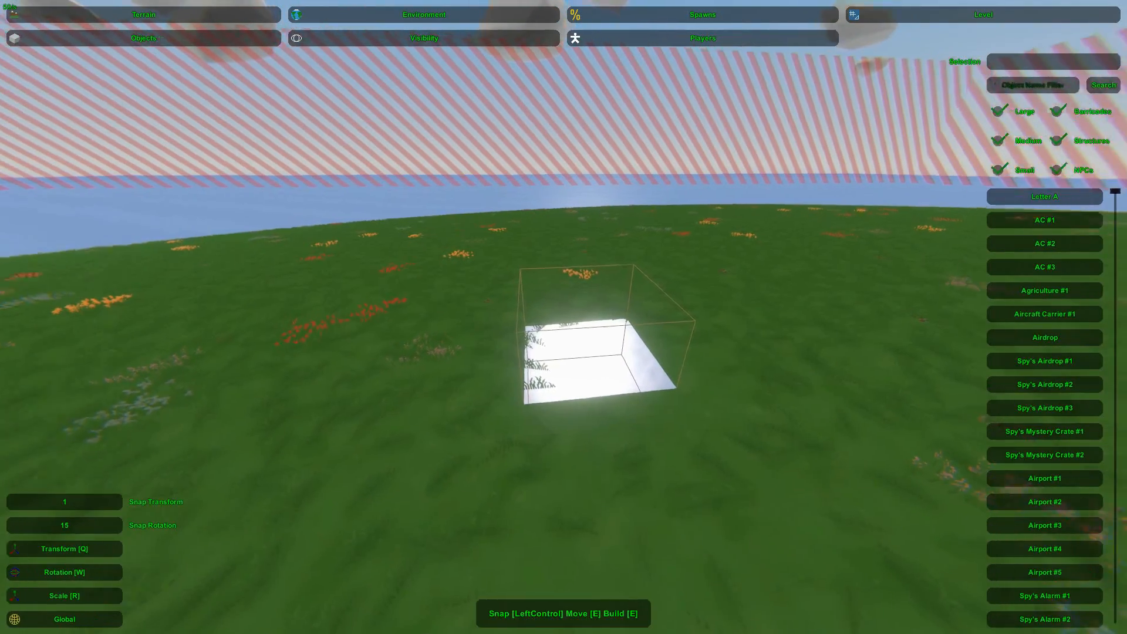
{"action": "key", "text": "w"}
{"action": "type", "text": "road"}
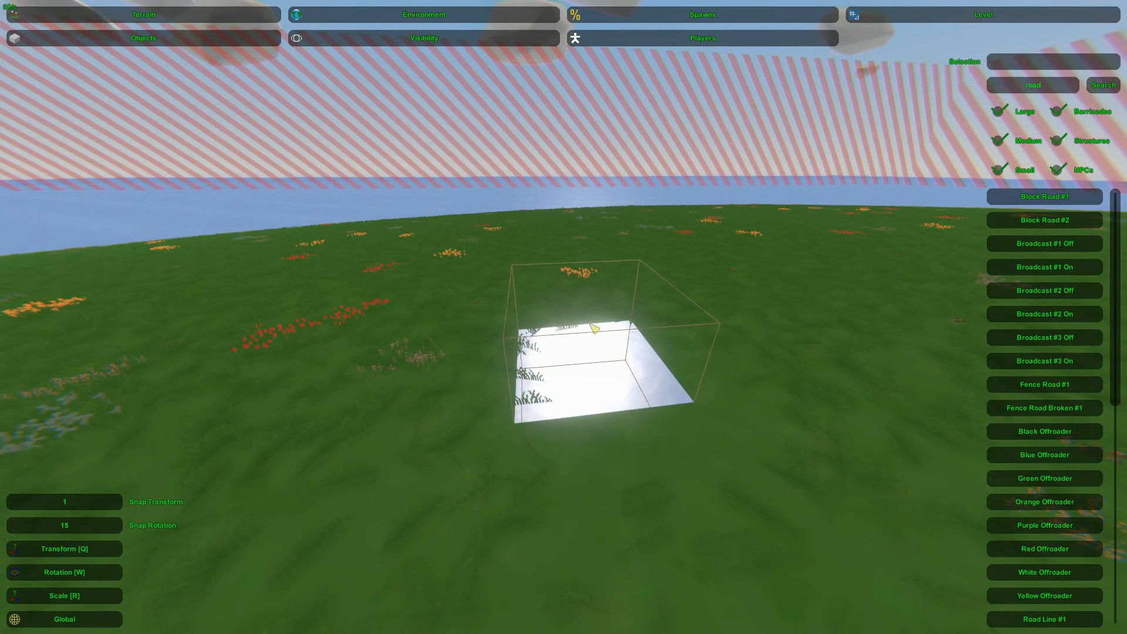
{"action": "scroll", "coordinate": [1033, 397], "scroll_direction": "down", "scroll_amount": 5}
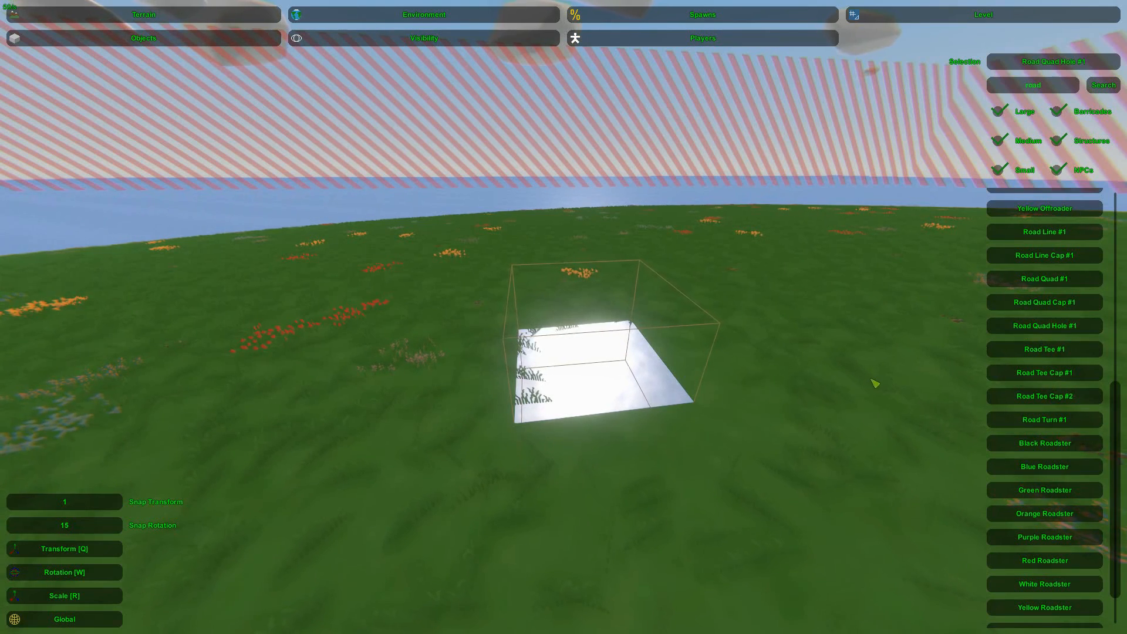
Place Road Quad Hole #1 at the square landscape hole and move it over the opening
{"action": "key", "text": "e"}
{"action": "left_click_drag", "start_coordinate": [716, 407], "coordinate": [577, 336]}
{"action": "right_click_drag", "start_coordinate": [577, 335], "coordinate": [587, 358]}
{"action": "key", "text": "w"}
{"action": "key", "text": "w"}
{"action": "key", "text": "s"}
{"action": "left_click", "coordinate": [574, 421]}
{"action": "right_click_drag", "start_coordinate": [574, 421], "coordinate": [612, 622]}
{"action": "key", "text": "s"}
Adjust the road piece's position so it sits on the grass and covers the square opening around its round hole
{"action": "key", "text": "w"}
{"action": "key", "text": "s"}
{"action": "left_click", "coordinate": [568, 321]}
{"action": "left_click", "coordinate": [568, 322]}
{"action": "right_click_drag", "start_coordinate": [568, 321], "coordinate": [564, 297]}
{"action": "key", "text": "s"}
{"action": "key", "text": "s"}
{"action": "key", "text": "w"}
{"action": "key", "text": "s"}
{"action": "key", "text": "w"}
{"action": "key", "text": "s"}
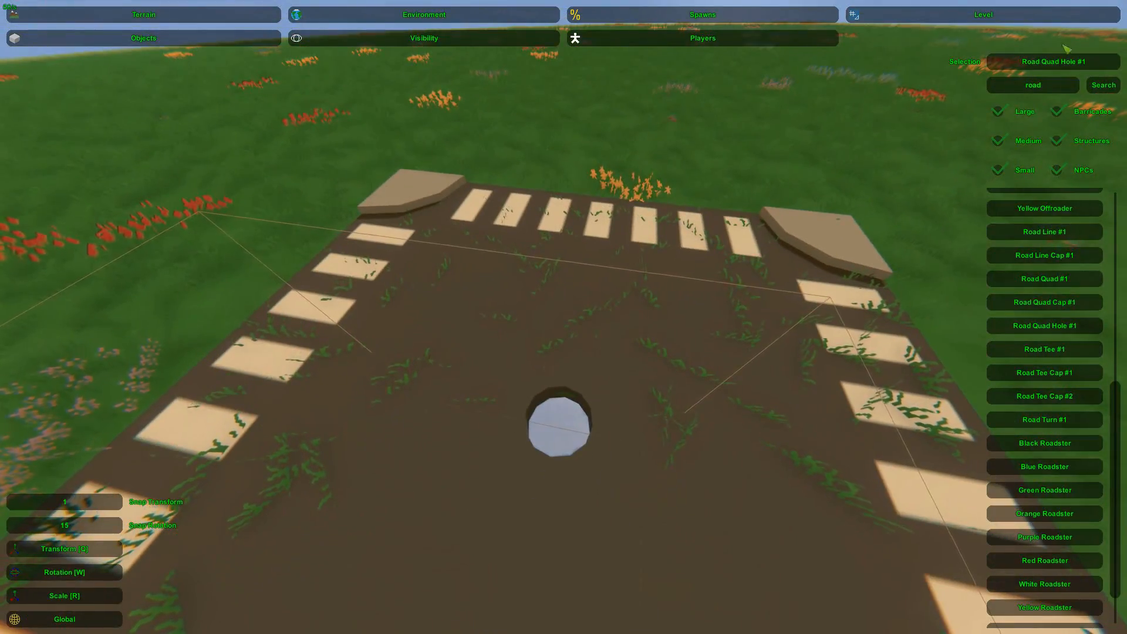
Filter the object list by "pipe" and place Pipe #1 on the road beside the round hole
{"action": "key", "text": "BackSpace"}
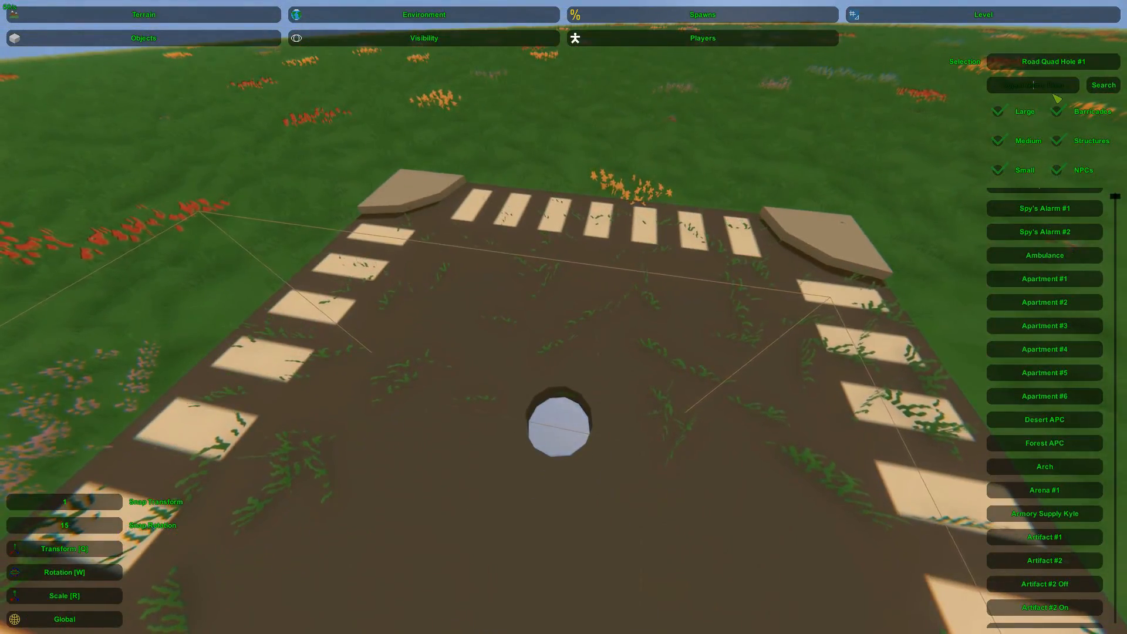
{"action": "type", "text": "pipe"}
{"action": "key", "text": "Return"}
{"action": "right_click_drag", "start_coordinate": [1057, 99], "coordinate": [1059, 100]}
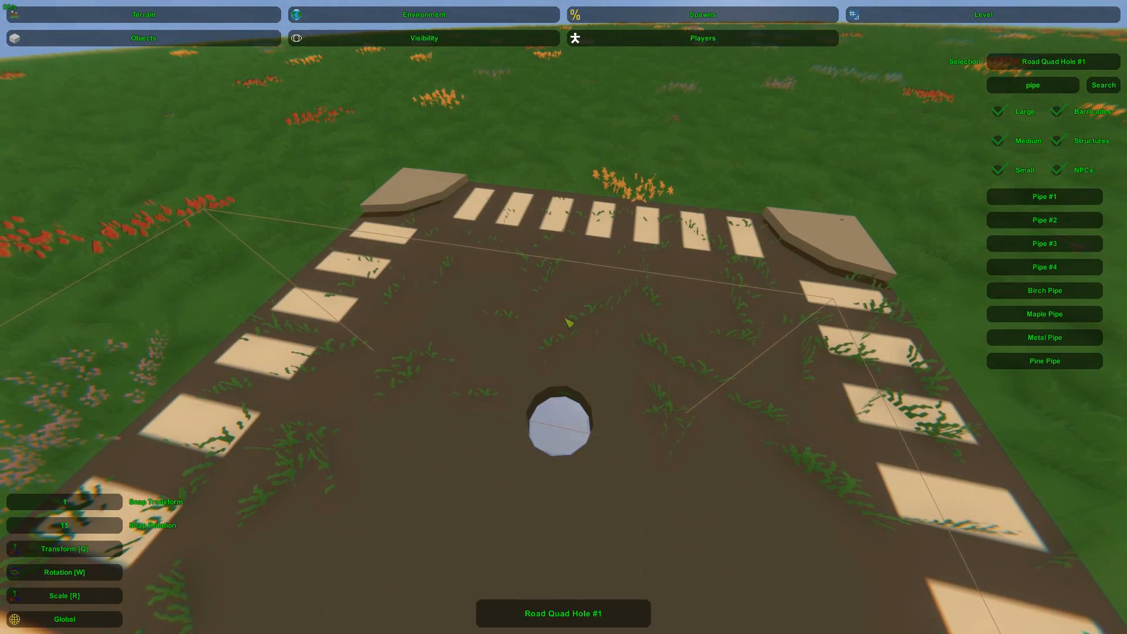
{"action": "key", "text": "e"}
{"action": "key", "text": "d"}
{"action": "right_click_drag", "start_coordinate": [714, 319], "coordinate": [635, 335]}
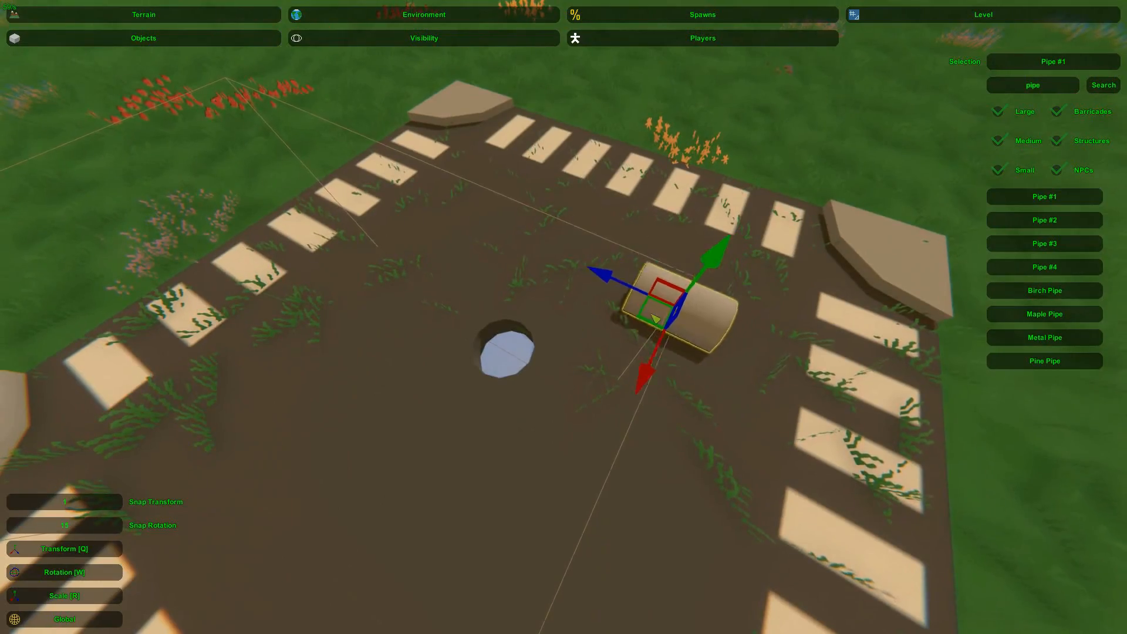
Rotate the pipe so it stands upright on the road
{"action": "key", "text": "d"}
{"action": "right_click_drag", "start_coordinate": [484, 347], "coordinate": [563, 317]}
{"action": "key", "text": "w"}
{"action": "right_click_drag", "start_coordinate": [643, 289], "coordinate": [684, 284]}
{"action": "key", "text": "s"}
{"action": "key", "text": "w"}
{"action": "left_click_drag", "start_coordinate": [574, 249], "coordinate": [484, 254]}
{"action": "key", "text": "q"}
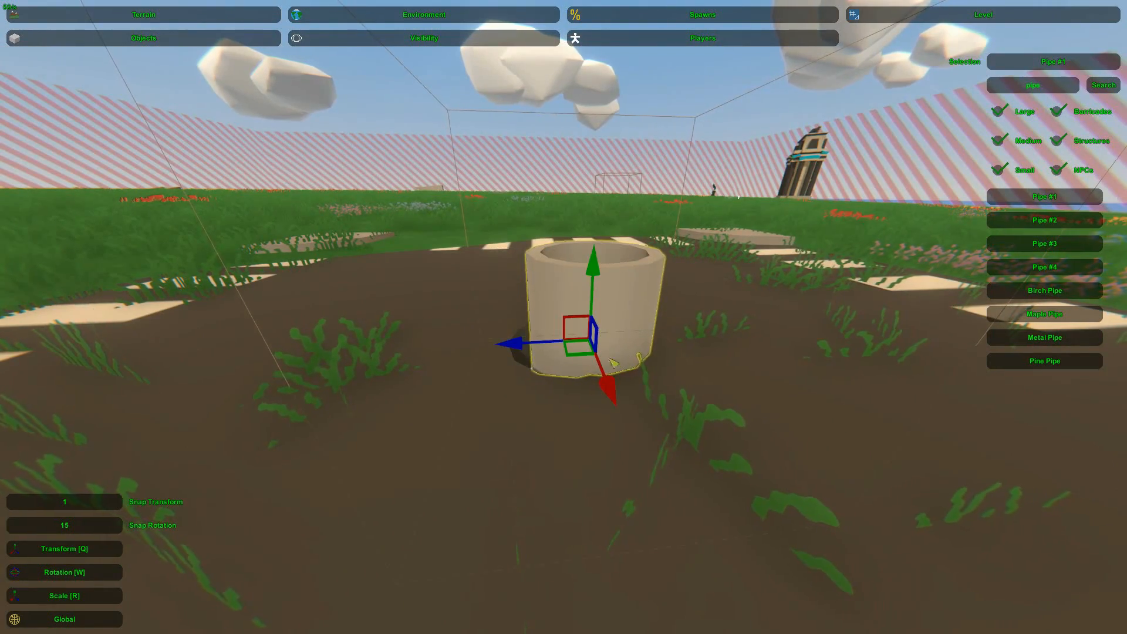
Move the upright pipe over the road's round hole and scale it to fit the opening
{"action": "right_click_drag", "start_coordinate": [570, 349], "coordinate": [564, 321]}
{"action": "key", "text": "w"}
{"action": "key", "text": "q"}
{"action": "key", "text": "w"}
{"action": "key", "text": "r"}
{"action": "left_click_drag", "start_coordinate": [563, 348], "coordinate": [592, 355]}
{"action": "key", "text": "s"}
{"action": "key", "text": "q"}
{"action": "left_click_drag", "start_coordinate": [558, 307], "coordinate": [558, 298]}
{"action": "mouse_move", "coordinate": [558, 298]}
{"action": "right_mouse_down"}
{"action": "mouse_move", "coordinate": [558, 275]}
{"action": "mouse_move", "coordinate": [556, 306]}
{"action": "right_mouse_up"}
Center the pipe on the round hole and lower it beneath the road surface
{"action": "key", "text": "w"}
{"action": "key", "text": "w"}
{"action": "key", "text": "s"}
{"action": "left_click_drag", "start_coordinate": [556, 305], "coordinate": [553, 323]}
{"action": "right_click_drag", "start_coordinate": [553, 323], "coordinate": [405, 279]}
{"action": "key", "text": "s"}
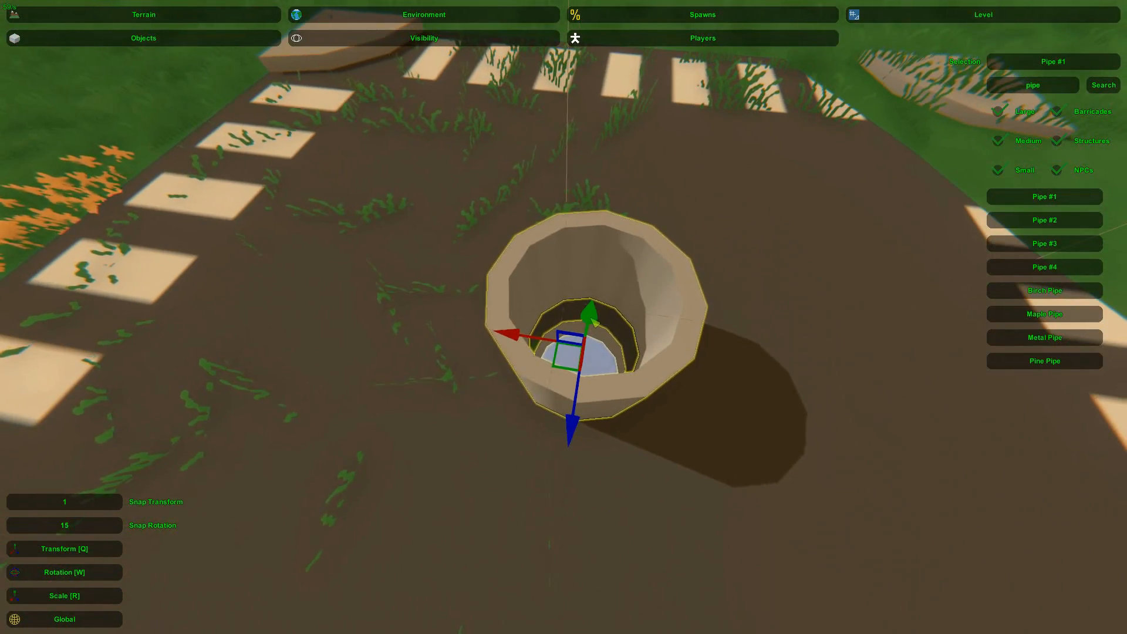
{"action": "left_click_drag", "start_coordinate": [589, 319], "coordinate": [587, 334]}
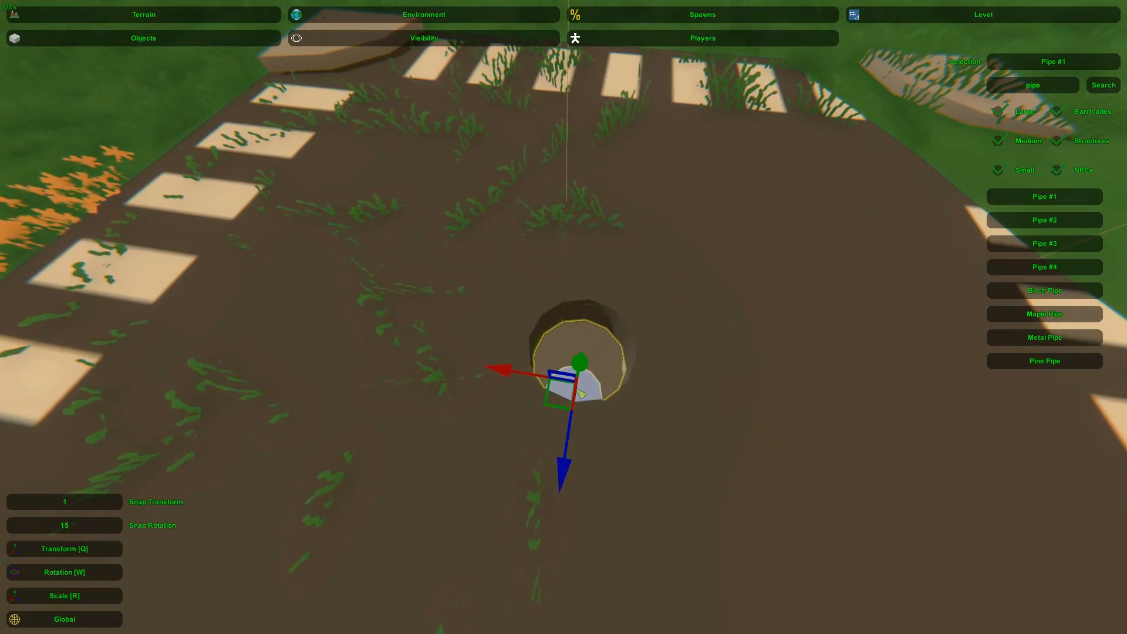
Extend the shaft below the road by adding another pipe section under the existing ones
{"action": "key", "text": "w"}
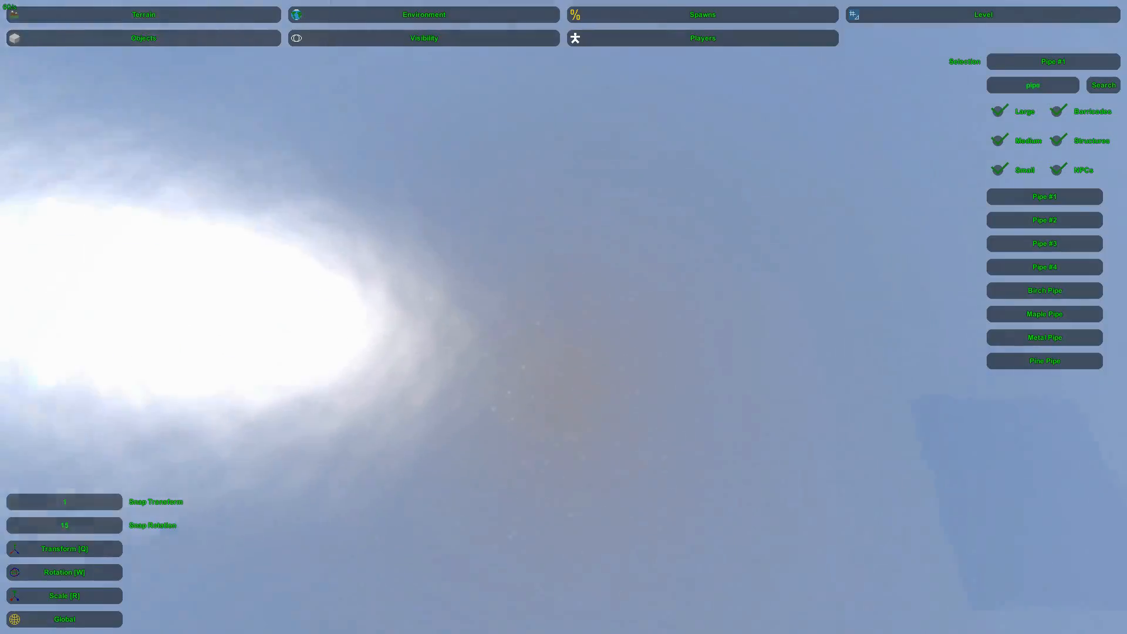
{"action": "key", "text": "s"}
{"action": "mouse_move", "coordinate": [564, 317]}
{"action": "right_mouse_down"}
{"action": "mouse_move", "coordinate": [563, 194]}
{"action": "mouse_move", "coordinate": [562, 405]}
{"action": "mouse_move", "coordinate": [564, 320]}
{"action": "right_mouse_up"}
{"action": "key", "text": "w"}
{"action": "key", "text": "s"}
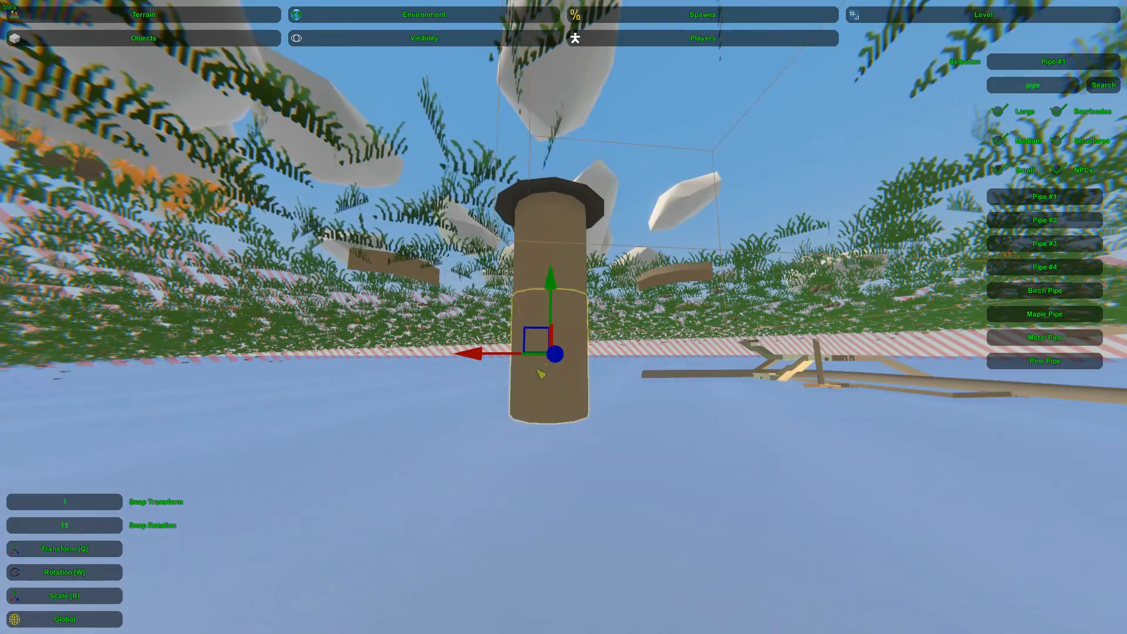
{"action": "left_click_drag", "start_coordinate": [551, 282], "coordinate": [552, 376]}
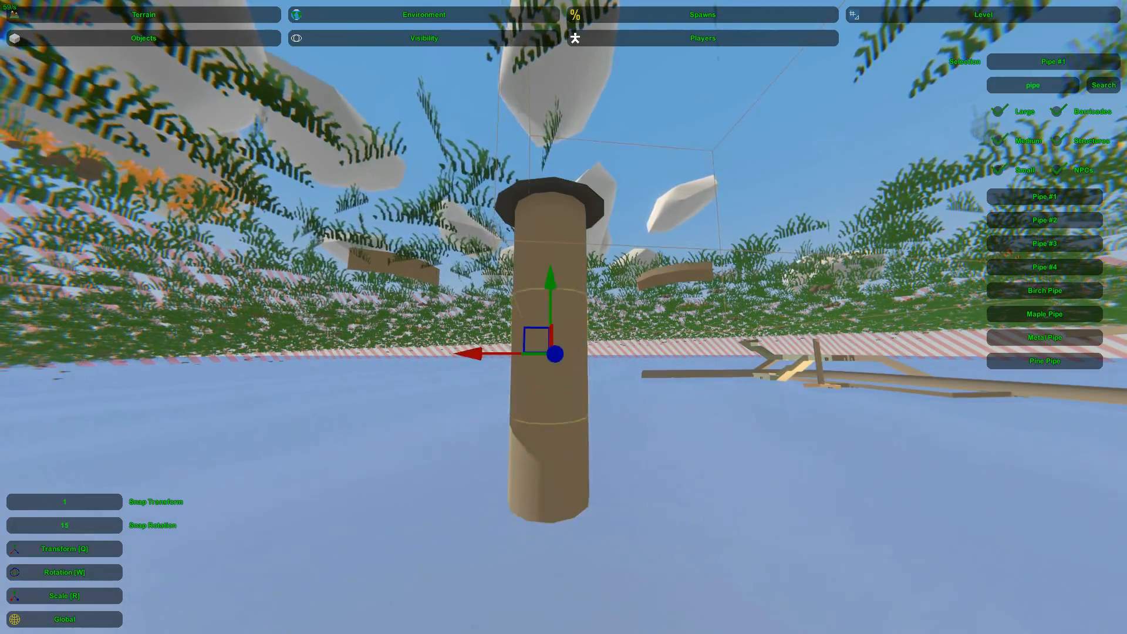
{"action": "right_click_drag", "start_coordinate": [576, 416], "coordinate": [572, 354]}
Examine the pipe shaft through the road hole from above
{"action": "key", "text": "s"}
{"action": "key", "text": "s"}
{"action": "right_click_drag", "start_coordinate": [511, 238], "coordinate": [513, 390]}
{"action": "key", "text": "w"}
{"action": "key", "text": "s"}
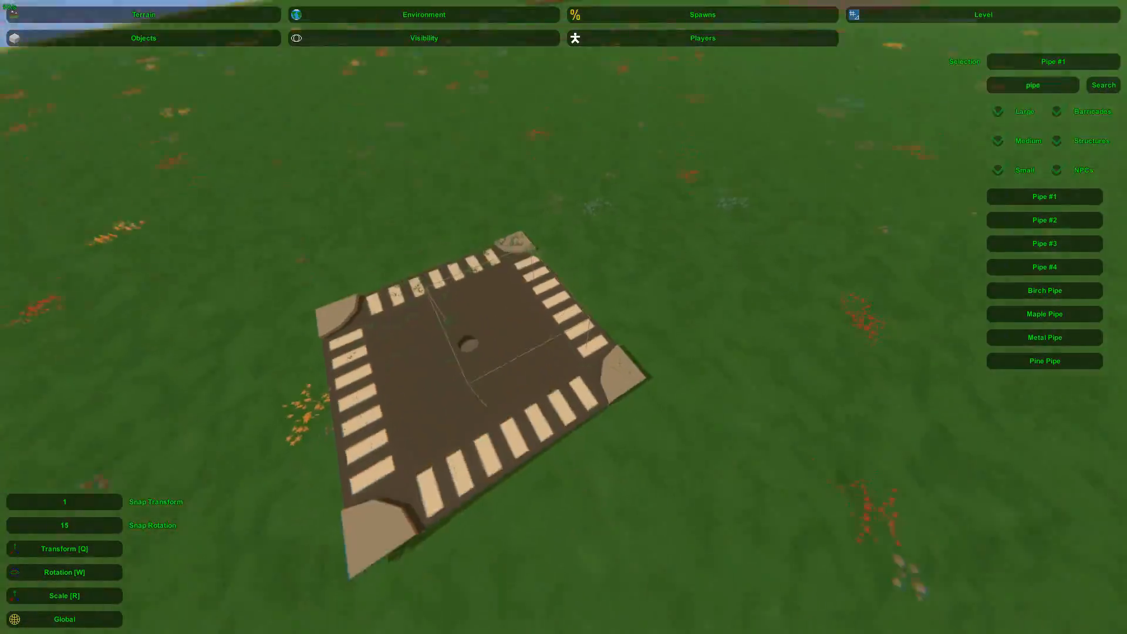
{"action": "key", "text": "w"}
{"action": "right_click_drag", "start_coordinate": [563, 317], "coordinate": [578, 299]}
{"action": "key", "text": "s"}
Add rotated copies of the pipe at the shaft's lower end to bend the tunnel sideways
{"action": "left_click", "coordinate": [561, 276]}
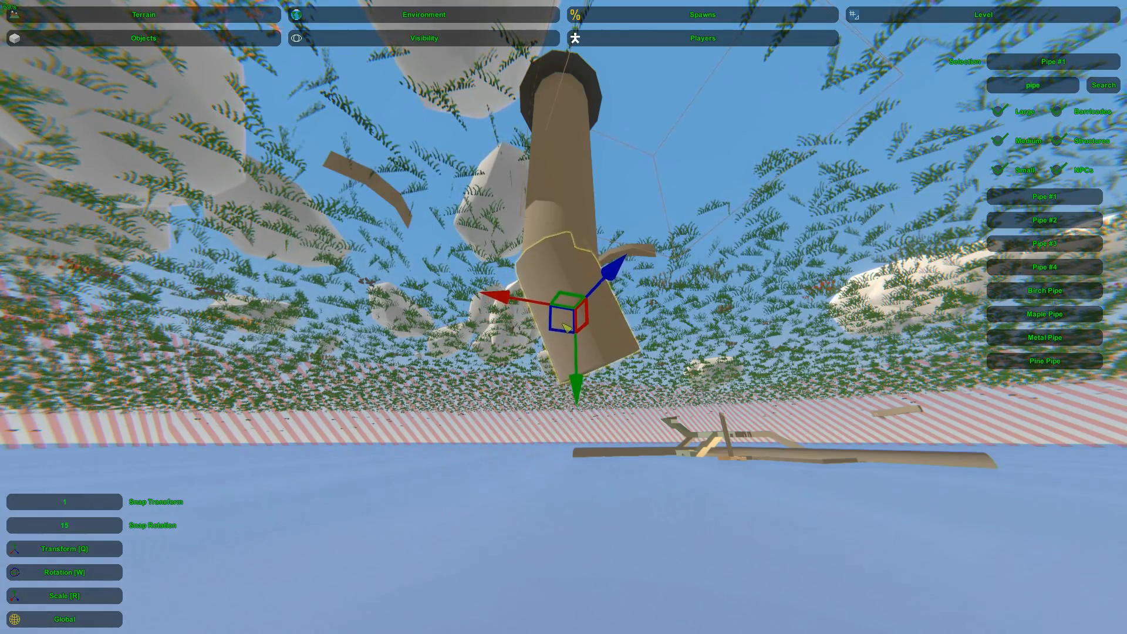
{"action": "right_click_drag", "start_coordinate": [591, 336], "coordinate": [566, 347]}
{"action": "key", "text": "d"}
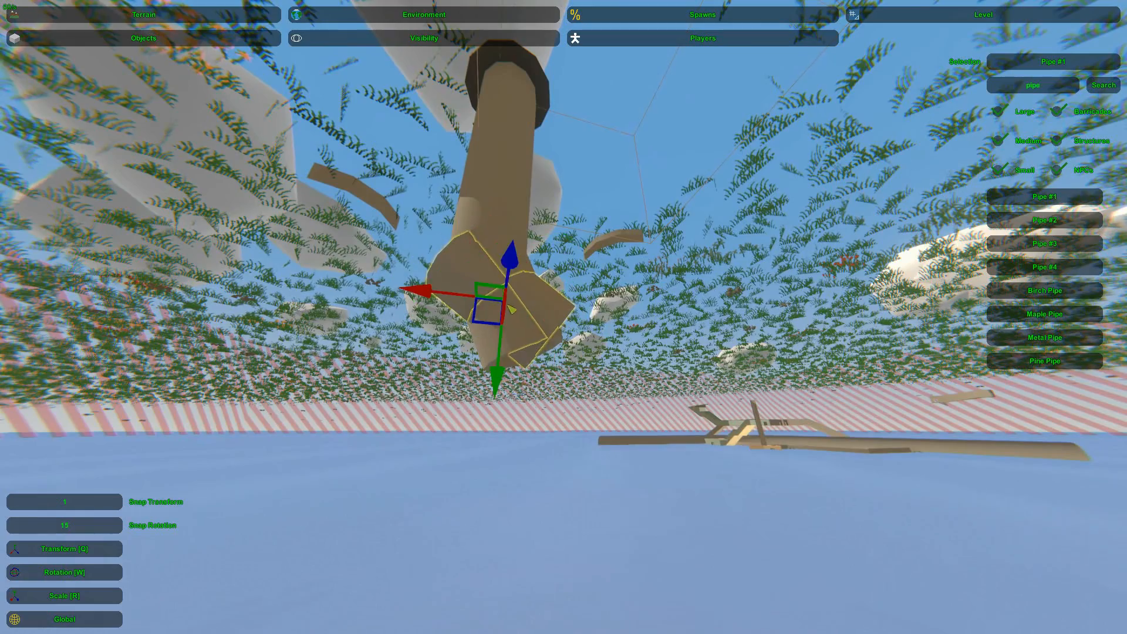
{"action": "left_click", "coordinate": [604, 421]}
{"action": "right_click_drag", "start_coordinate": [603, 421], "coordinate": [563, 447]}
{"action": "key", "text": "d"}
{"action": "left_click", "coordinate": [530, 369]}
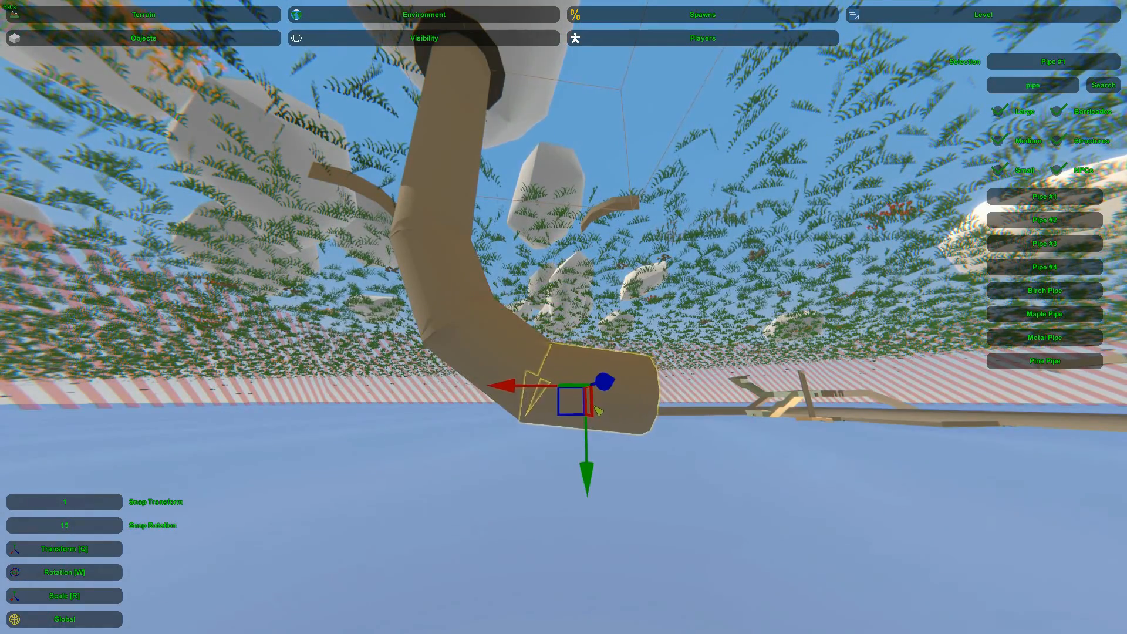
Examine the bent pipe tunnel from inside the shaft and from beneath the terrain
{"action": "right_click_drag", "start_coordinate": [563, 317], "coordinate": [328, 340]}
{"action": "key", "text": "d"}
{"action": "key", "text": "w"}
{"action": "key", "text": "w"}
{"action": "right_click_drag", "start_coordinate": [564, 317], "coordinate": [570, 587]}
{"action": "key", "text": "w"}
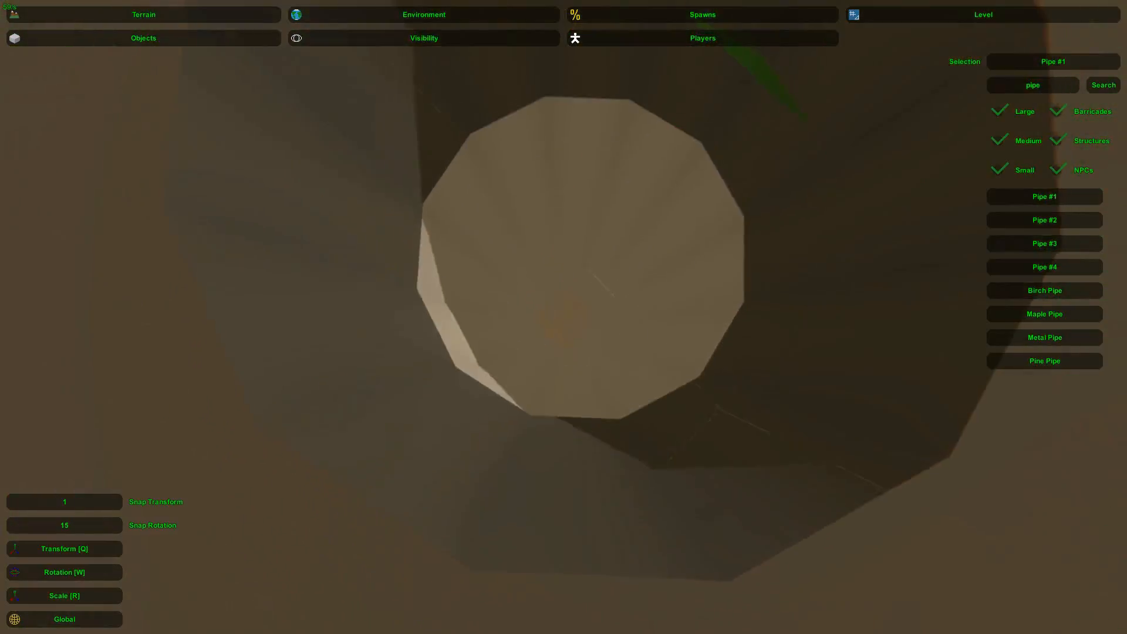
{"action": "key", "text": "w"}
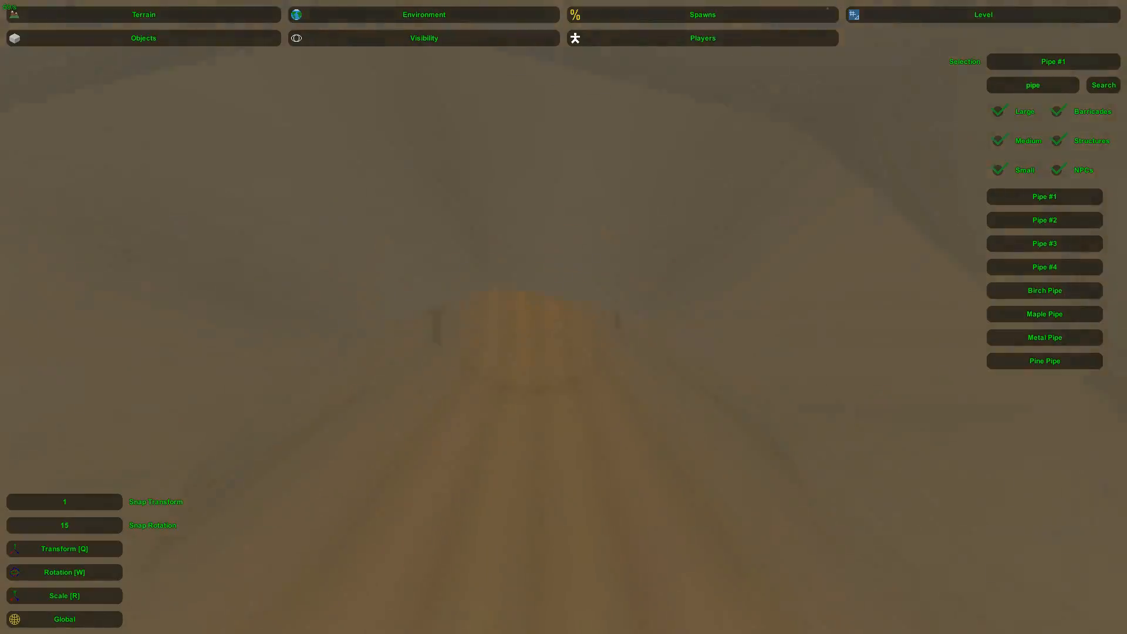
{"action": "key", "text": "w"}
{"action": "right_click_drag", "start_coordinate": [563, 317], "coordinate": [640, 352]}
{"action": "key", "text": "s"}
{"action": "key", "text": "w"}
{"action": "key", "text": "s"}
{"action": "key", "text": "w"}
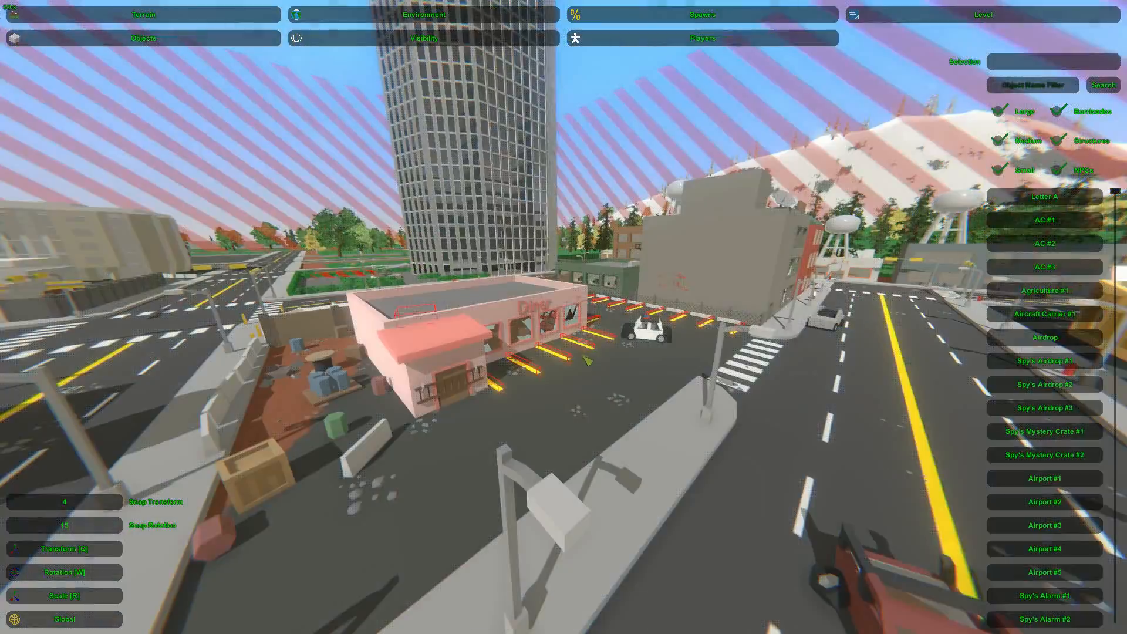
Survey the city block around the diner's parking lot and the large blank wall beside it
{"action": "key", "text": "w"}
{"action": "key", "text": "w"}
{"action": "right_click_drag", "start_coordinate": [564, 317], "coordinate": [519, 323]}
{"action": "key", "text": "w"}
{"action": "right_click_drag", "start_coordinate": [565, 364], "coordinate": [871, 320]}
{"action": "key", "text": "a"}
{"action": "key", "text": "w"}
{"action": "key", "text": "d"}
{"action": "right_click_drag", "start_coordinate": [564, 317], "coordinate": [693, 319]}
{"action": "key", "text": "s"}
{"action": "key", "text": "w"}
{"action": "key", "text": "w"}
{"action": "key", "text": "s"}
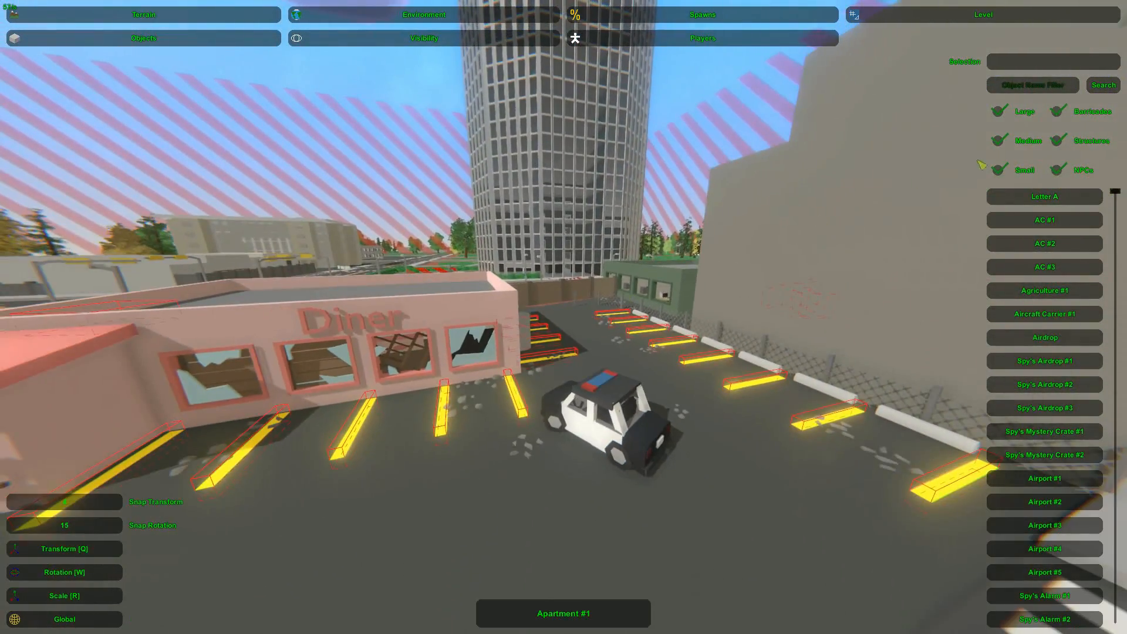
Filter the object list by "poster" and place Poster #1 on the blank building wall beside the parking lot
{"action": "left_click", "coordinate": [1016, 80]}
{"action": "type", "text": "poster"}
{"action": "key", "text": "Return"}
{"action": "left_click", "coordinate": [1069, 192]}
{"action": "right_click_drag", "start_coordinate": [1069, 192], "coordinate": [1115, 117]}
{"action": "key", "text": "w"}
{"action": "mouse_move", "coordinate": [563, 317]}
{"action": "right_mouse_down"}
{"action": "mouse_move", "coordinate": [592, 399]}
{"action": "mouse_move", "coordinate": [586, 417]}
{"action": "mouse_move", "coordinate": [570, 311]}
{"action": "right_mouse_up"}
{"action": "key", "text": "e"}
Scale the poster into a billboard and fit it flat against the building wall
{"action": "key", "text": "w"}
{"action": "key", "text": "r"}
{"action": "left_click_drag", "start_coordinate": [562, 308], "coordinate": [575, 268]}
{"action": "key", "text": "q"}
{"action": "key", "text": "w"}
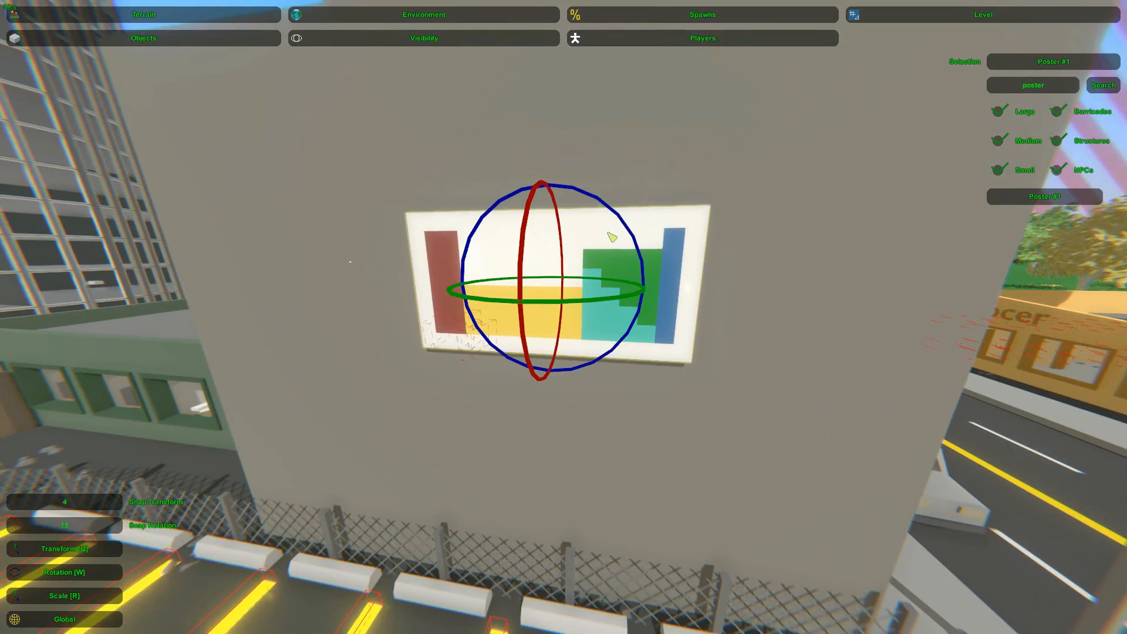
{"action": "key", "text": "s"}
{"action": "right_click_drag", "start_coordinate": [656, 231], "coordinate": [733, 197]}
{"action": "key", "text": "w"}
{"action": "key", "text": "a"}
{"action": "key", "text": "s"}
{"action": "right_click_drag", "start_coordinate": [563, 317], "coordinate": [636, 310]}
{"action": "key", "text": "w"}
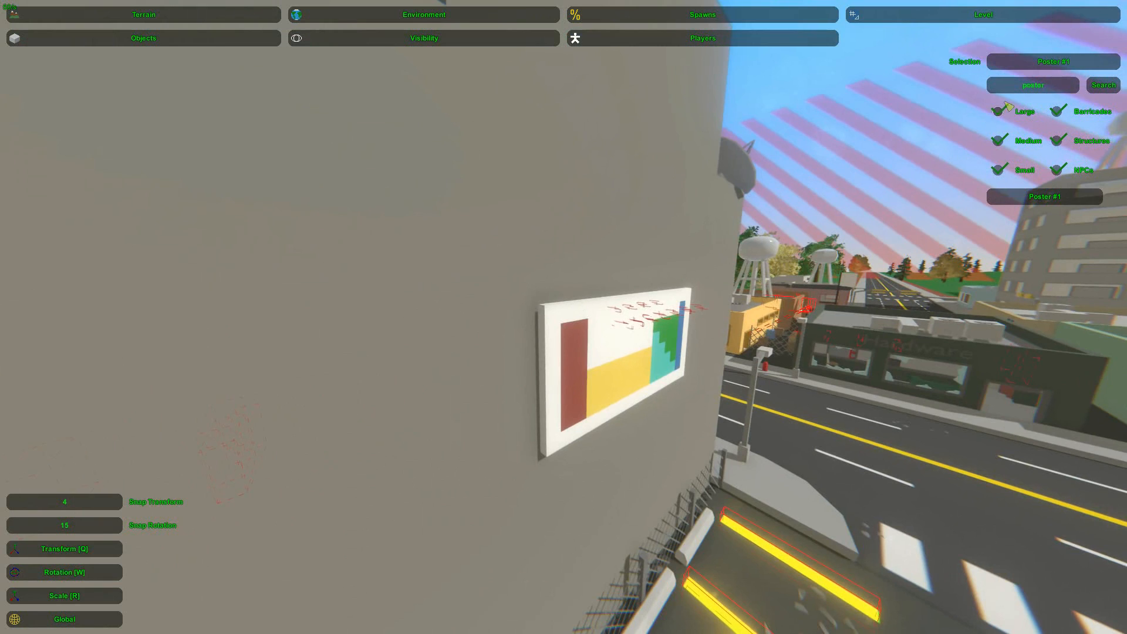
Filter the object list by "lamp" and place Lamp #1 on the wall beside the poster
{"action": "key", "text": "BackSpace"}
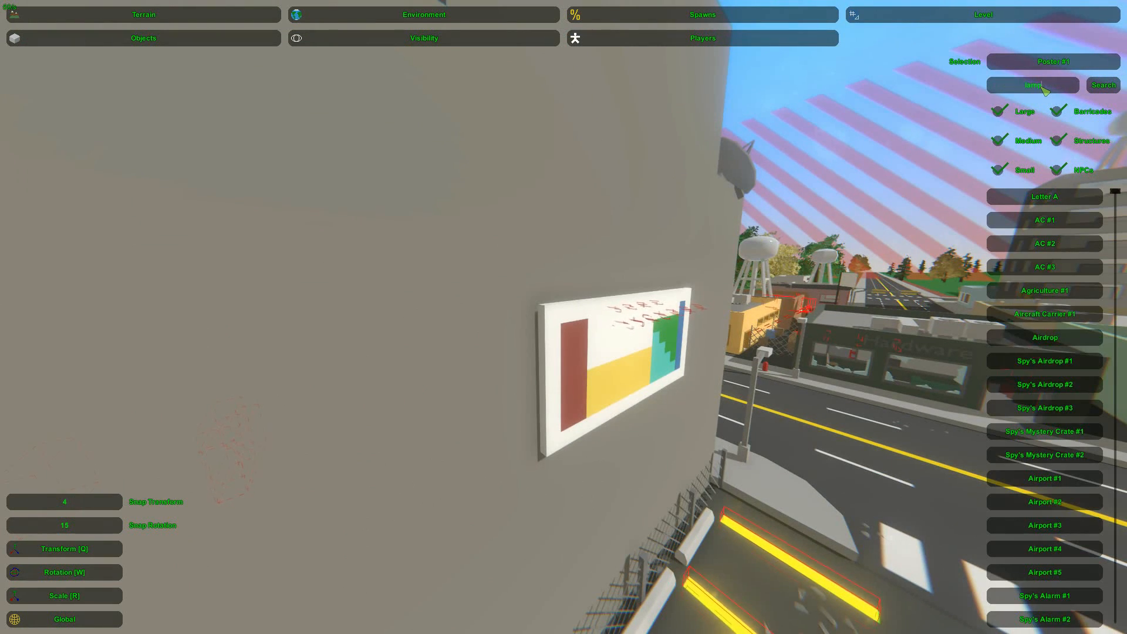
{"action": "key", "text": "Return"}
{"action": "right_click_drag", "start_coordinate": [957, 145], "coordinate": [953, 145]}
{"action": "left_click", "coordinate": [1014, 223]}
{"action": "key", "text": "e"}
{"action": "right_click_drag", "start_coordinate": [520, 320], "coordinate": [563, 316]}
Turn the lamp upside down and move it to the poster's upper corner nearest the lamp
{"action": "key", "text": "w"}
{"action": "left_click_drag", "start_coordinate": [577, 318], "coordinate": [525, 321]}
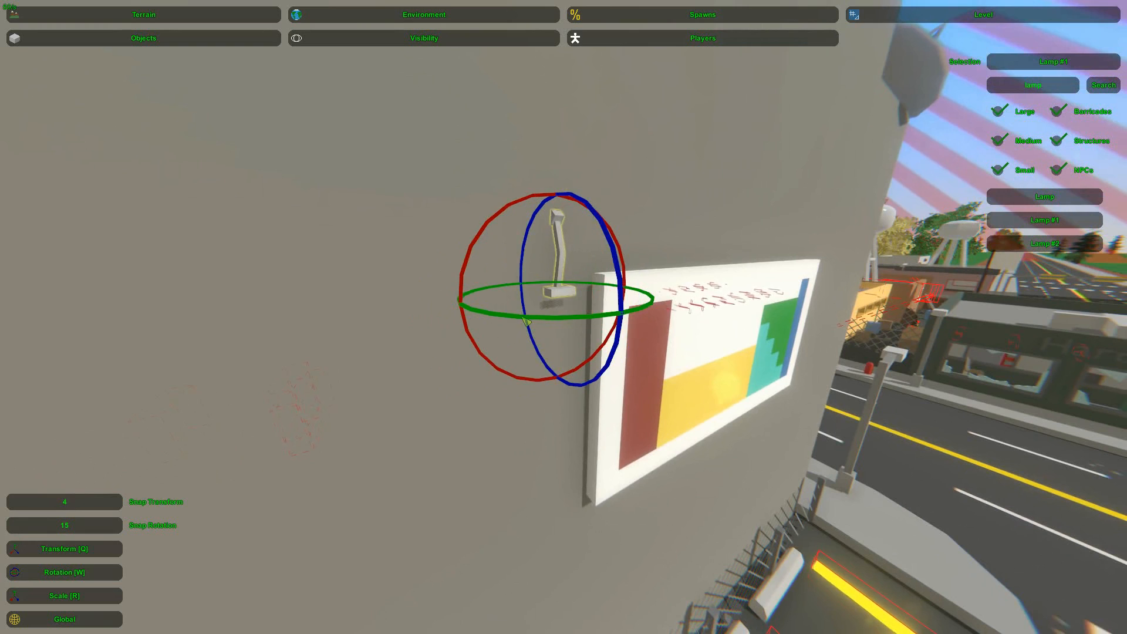
{"action": "left_click_drag", "start_coordinate": [520, 208], "coordinate": [408, 244]}
{"action": "key", "text": "q"}
{"action": "left_click_drag", "start_coordinate": [555, 304], "coordinate": [621, 301]}
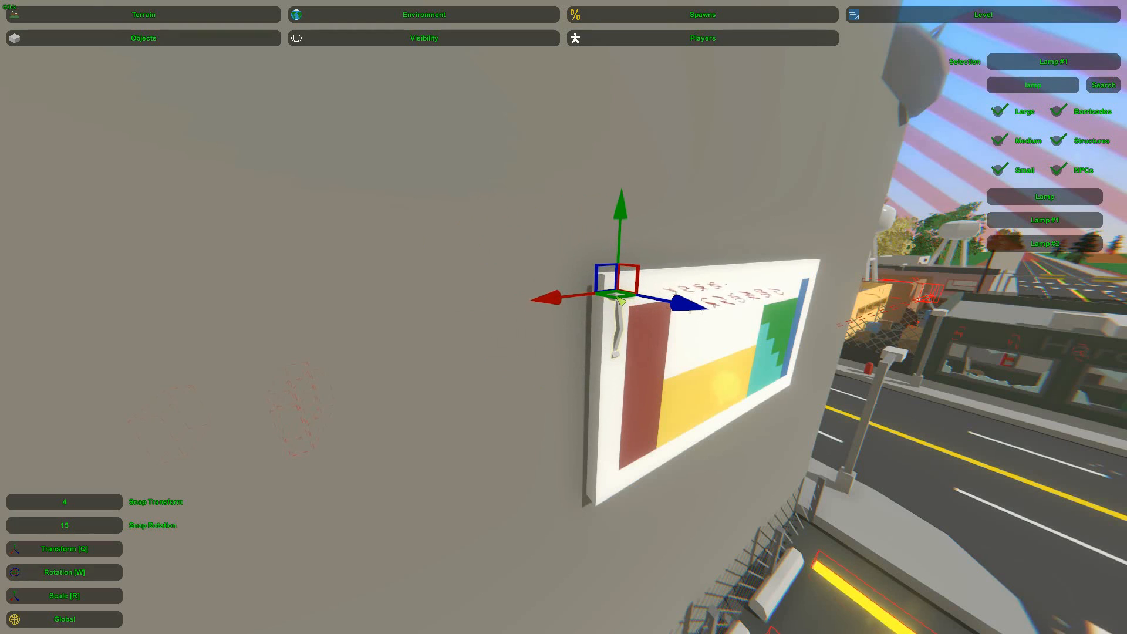
{"action": "left_click_drag", "start_coordinate": [623, 215], "coordinate": [626, 180]}
Rotate the lamp to angle over the poster and fine-tune its position at the upper-left corner
{"action": "key", "text": "w"}
{"action": "right_click_drag", "start_coordinate": [646, 198], "coordinate": [631, 258]}
{"action": "key", "text": "w"}
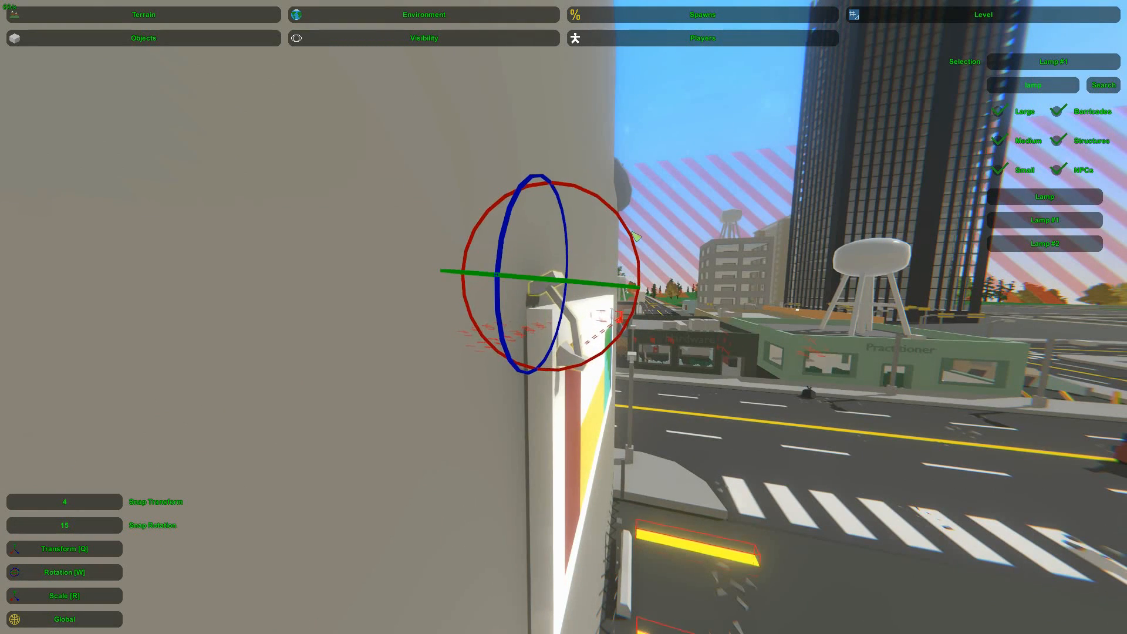
{"action": "key", "text": "d"}
{"action": "right_click_drag", "start_coordinate": [672, 199], "coordinate": [552, 317]}
{"action": "key", "text": "w"}
{"action": "key", "text": "s"}
{"action": "left_click", "coordinate": [332, 306]}
{"action": "key", "text": "q"}
{"action": "left_click_drag", "start_coordinate": [435, 286], "coordinate": [453, 285]}
{"action": "right_click_drag", "start_coordinate": [454, 286], "coordinate": [411, 286]}
Duplicate the lamp and move the copy along the poster's top edge to its upper-right corner
{"action": "key", "text": "d"}
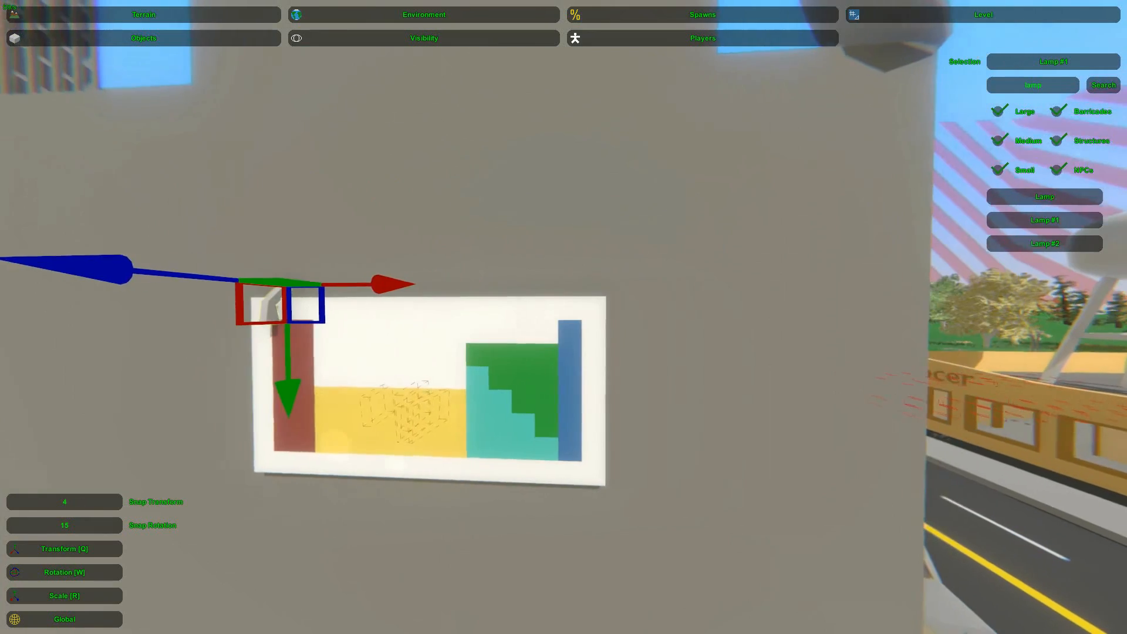
{"action": "right_click_drag", "start_coordinate": [564, 317], "coordinate": [556, 318]}
{"action": "left_click_drag", "start_coordinate": [411, 299], "coordinate": [624, 303]}
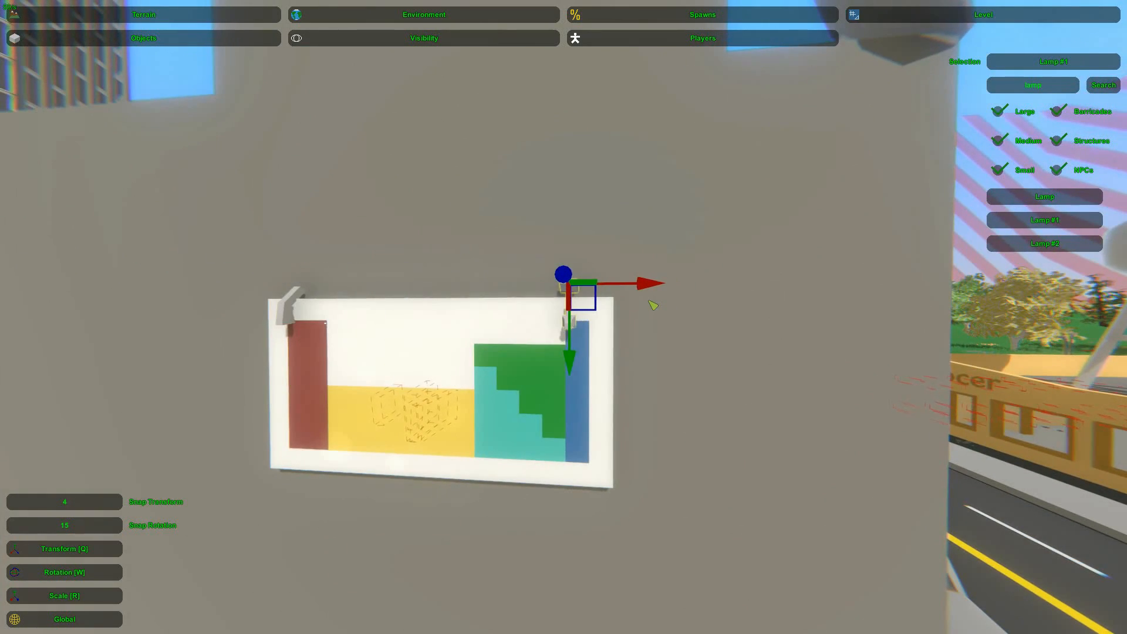
Fine-tune the duplicated lamp's position at the poster's upper-right corner
{"action": "right_click_drag", "start_coordinate": [563, 317], "coordinate": [611, 293]}
{"action": "key", "text": "s"}
{"action": "left_click", "coordinate": [524, 375]}
{"action": "key", "text": "a"}
{"action": "right_click_drag", "start_coordinate": [524, 376], "coordinate": [643, 376]}
{"action": "key", "text": "w"}
{"action": "key", "text": "s"}
{"action": "right_click_drag", "start_coordinate": [563, 317], "coordinate": [648, 299]}
Select the lamp at the poster's upper-left corner and align it with the poster's top edge
{"action": "key", "text": "d"}
{"action": "key", "text": "s"}
{"action": "key", "text": "w"}
{"action": "key", "text": "w"}
{"action": "key", "text": "w"}
{"action": "left_click", "coordinate": [547, 314]}
{"action": "mouse_move", "coordinate": [563, 317]}
{"action": "right_mouse_down"}
{"action": "mouse_move", "coordinate": [622, 302]}
{"action": "mouse_move", "coordinate": [568, 299]}
{"action": "right_mouse_up"}
{"action": "key", "text": "r"}
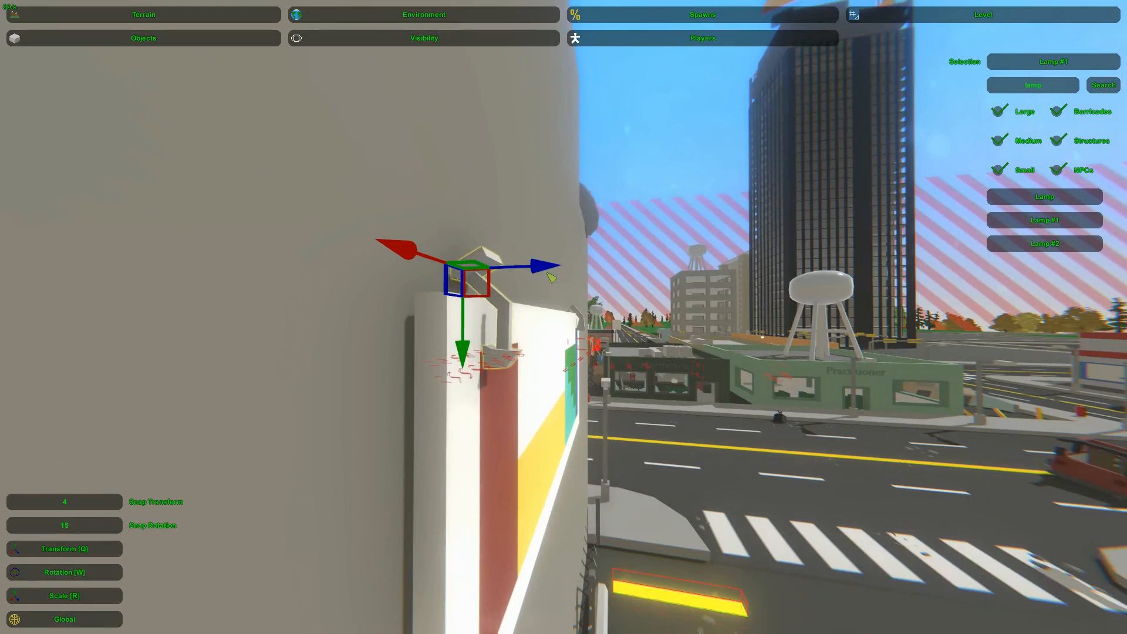
{"action": "key", "text": "s"}
Adjust the upper-right lamp against the wall so that both lamps overhang the poster alike
{"action": "right_click_drag", "start_coordinate": [669, 205], "coordinate": [411, 197]}
{"action": "key", "text": "w"}
{"action": "key", "text": "d"}
{"action": "right_click_drag", "start_coordinate": [563, 317], "coordinate": [517, 328]}
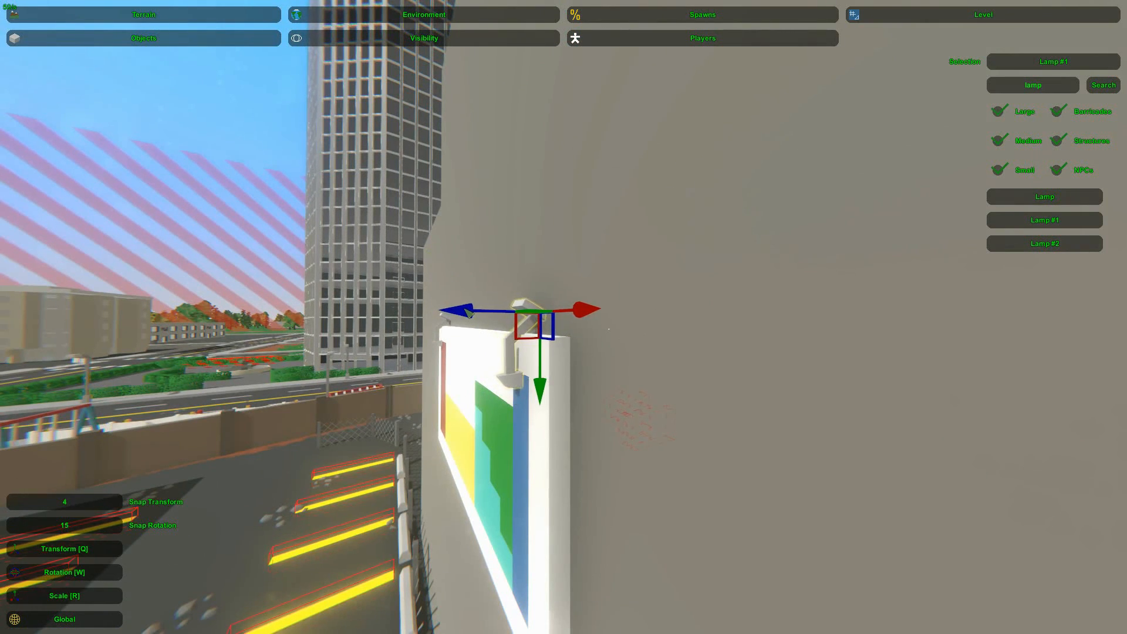
{"action": "key", "text": "a"}
{"action": "right_click_drag", "start_coordinate": [302, 233], "coordinate": [517, 205]}
{"action": "key", "text": "w"}
{"action": "key", "text": "d"}
{"action": "key", "text": "d"}
{"action": "right_click_drag", "start_coordinate": [563, 317], "coordinate": [433, 363]}
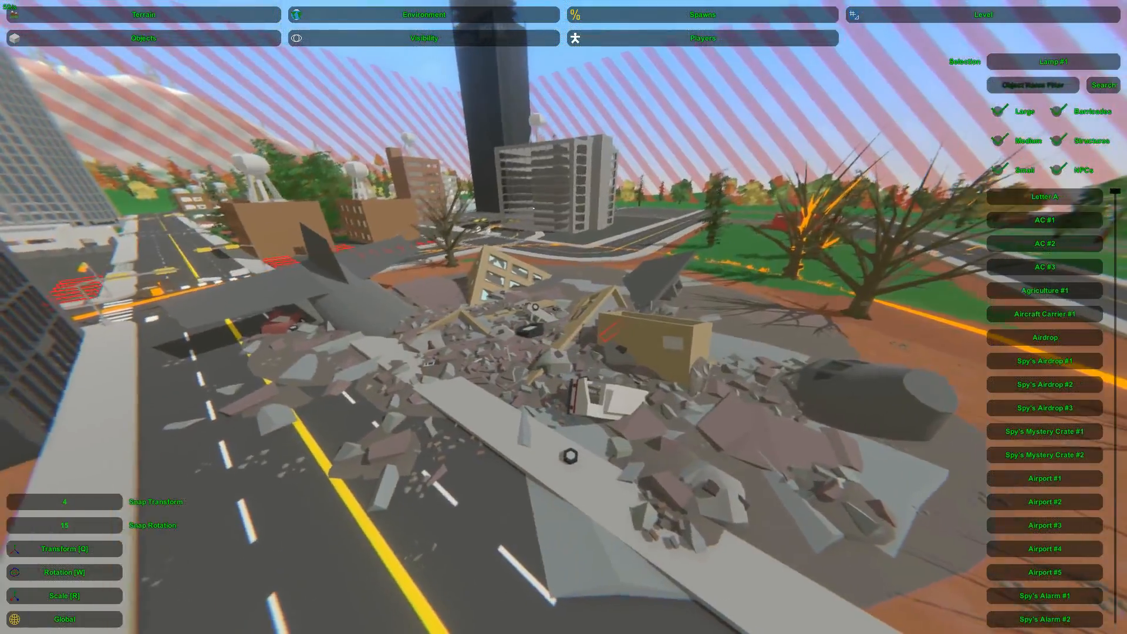
Examine the crashed-plane rubble site along the road and find the empty grass lot between the roads
{"action": "right_click_drag", "start_coordinate": [563, 317], "coordinate": [763, 317]}
{"action": "key", "text": "a"}
{"action": "key", "text": "w"}
{"action": "key", "text": "a"}
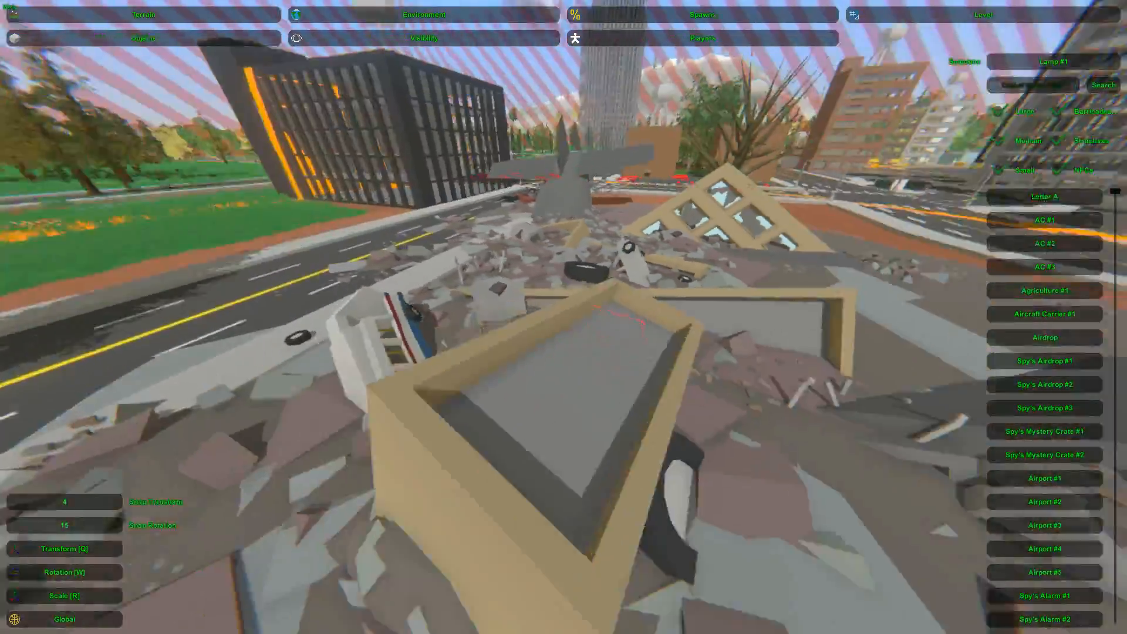
{"action": "key", "text": "a"}
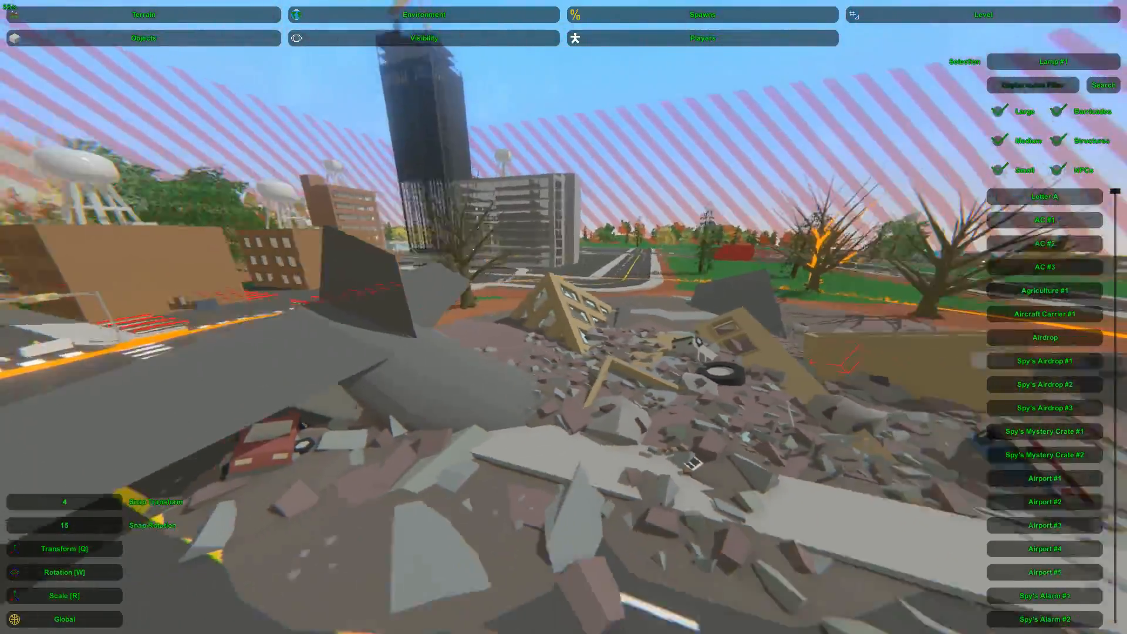
{"action": "key", "text": "w"}
{"action": "key", "text": "a"}
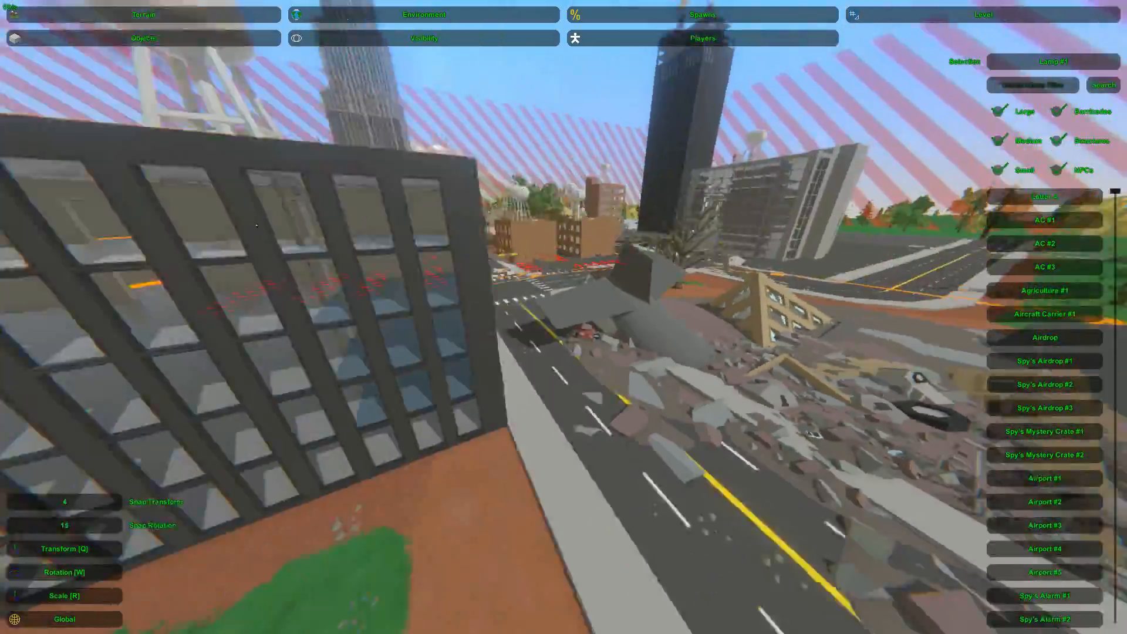
{"action": "key", "text": "w"}
{"action": "key", "text": "w"}
{"action": "key", "text": "s"}
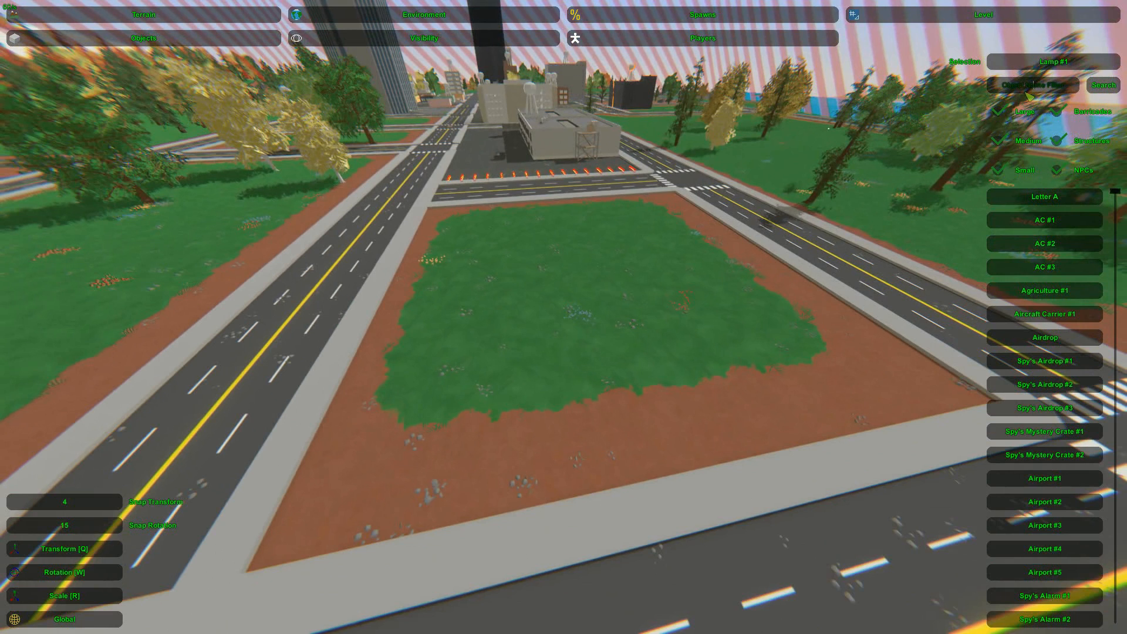
Filter the object list by "plane"
{"action": "left_click", "coordinate": [1028, 93]}
{"action": "type", "text": "plane"}
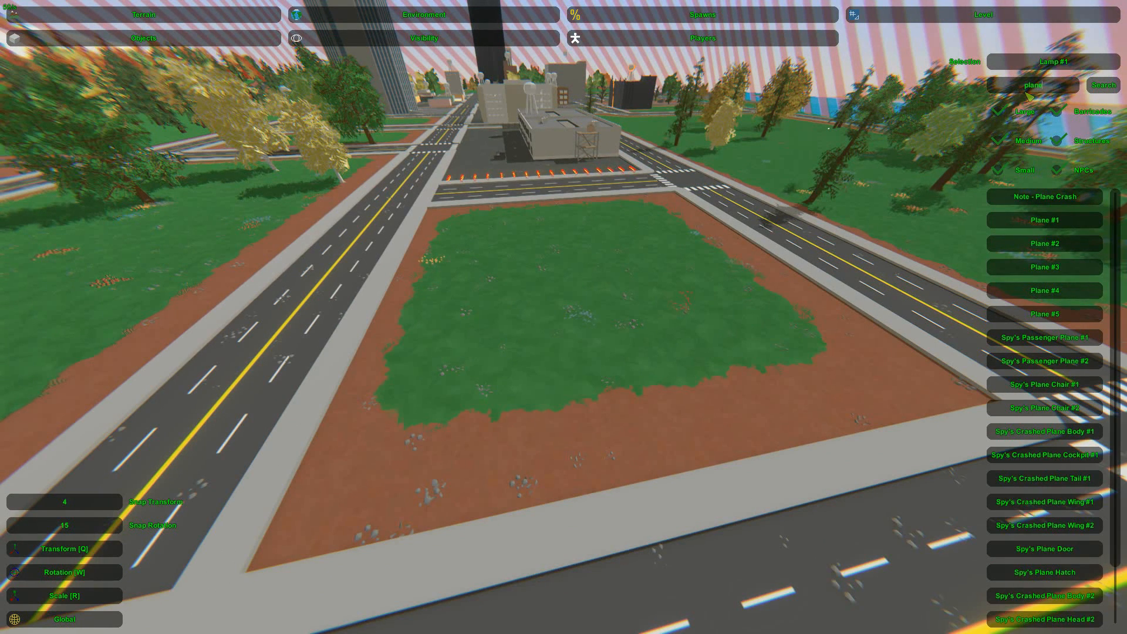
{"action": "right_click", "coordinate": [906, 163]}
{"action": "right_click_drag", "start_coordinate": [585, 292], "coordinate": [565, 319]}
{"action": "key", "text": "w"}
{"action": "key", "text": "d"}
{"action": "left_click", "coordinate": [474, 266]}
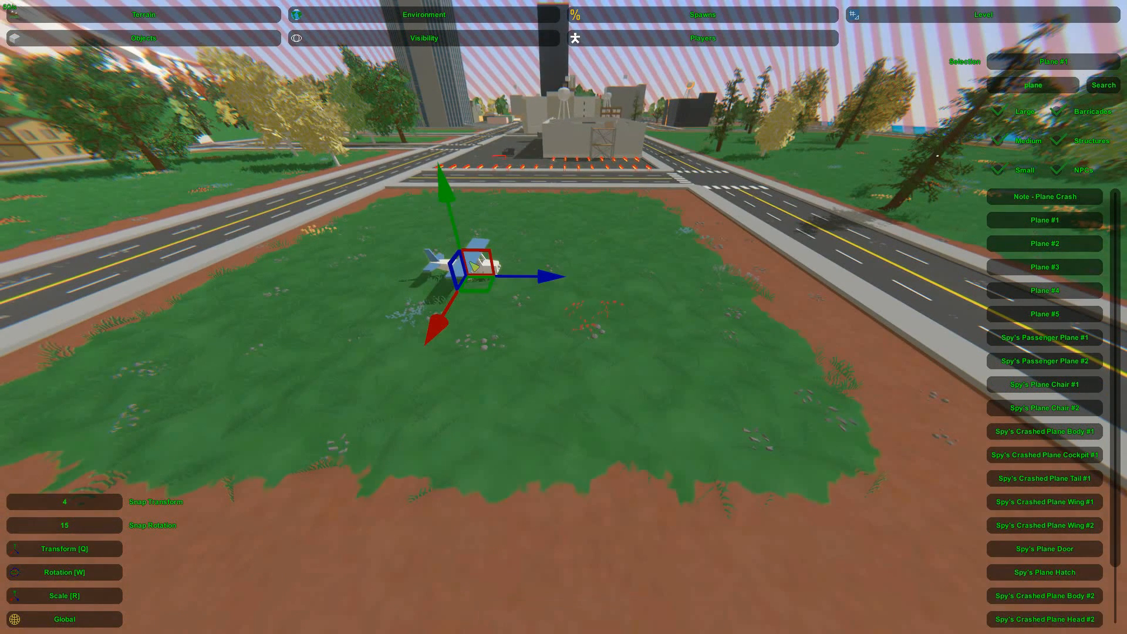
{"action": "key", "text": "Delete"}
Place Plane #3 on the empty grass lot
{"action": "left_click", "coordinate": [1063, 293]}
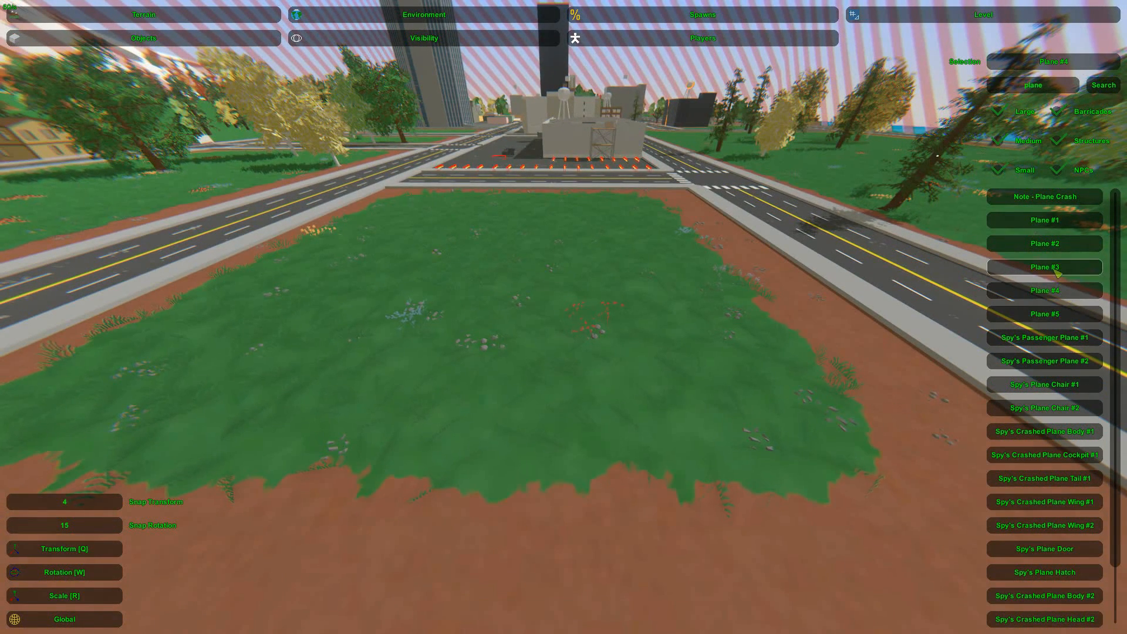
{"action": "key", "text": "e"}
{"action": "left_click_drag", "start_coordinate": [562, 263], "coordinate": [569, 246]}
{"action": "left_click", "coordinate": [604, 277]}
{"action": "right_click_drag", "start_coordinate": [605, 277], "coordinate": [543, 270]}
{"action": "key", "text": "w"}
{"action": "key", "text": "d"}
{"action": "key", "text": "s"}
Reposition the plane along the edge of the grass lot, leaving open ground in front of its nose
{"action": "left_click", "coordinate": [501, 324]}
{"action": "left_click_drag", "start_coordinate": [481, 322], "coordinate": [476, 295]}
{"action": "right_click_drag", "start_coordinate": [476, 295], "coordinate": [564, 317]}
{"action": "key", "text": "a"}
{"action": "left_click_drag", "start_coordinate": [605, 281], "coordinate": [383, 334]}
{"action": "left_click", "coordinate": [383, 334]}
{"action": "right_click_drag", "start_coordinate": [383, 335], "coordinate": [402, 264]}
{"action": "key", "text": "w"}
{"action": "key", "text": "s"}
{"action": "right_click_drag", "start_coordinate": [564, 317], "coordinate": [546, 387]}
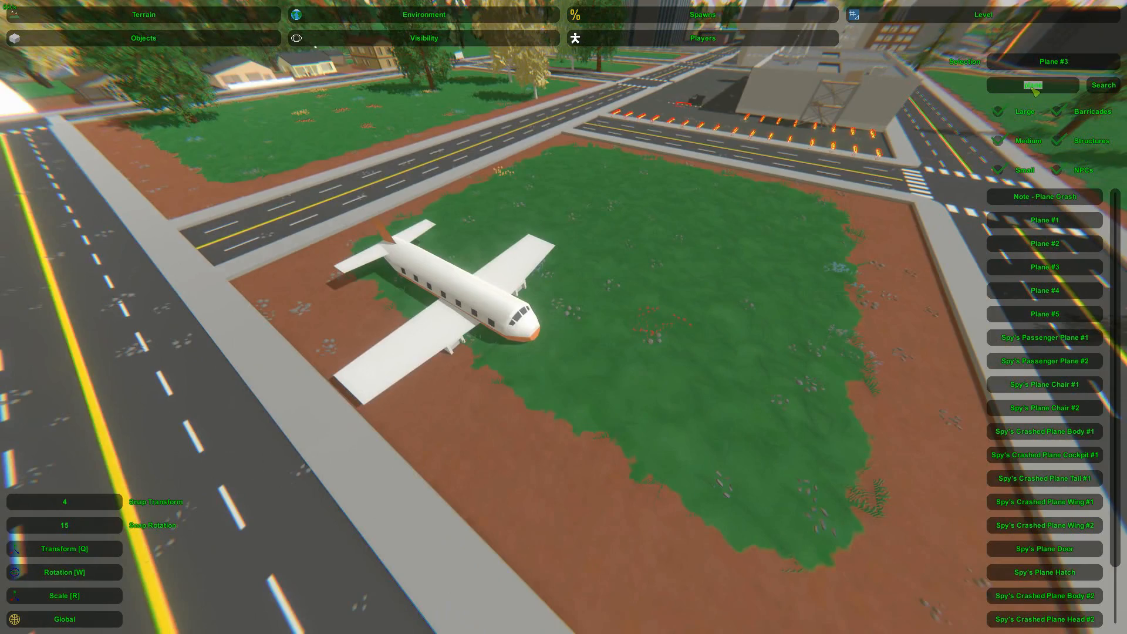
Filter the object list by "debri" and place Debris #1 on the grass near the plane
{"action": "type", "text": "i"}
{"action": "key", "text": "Return"}
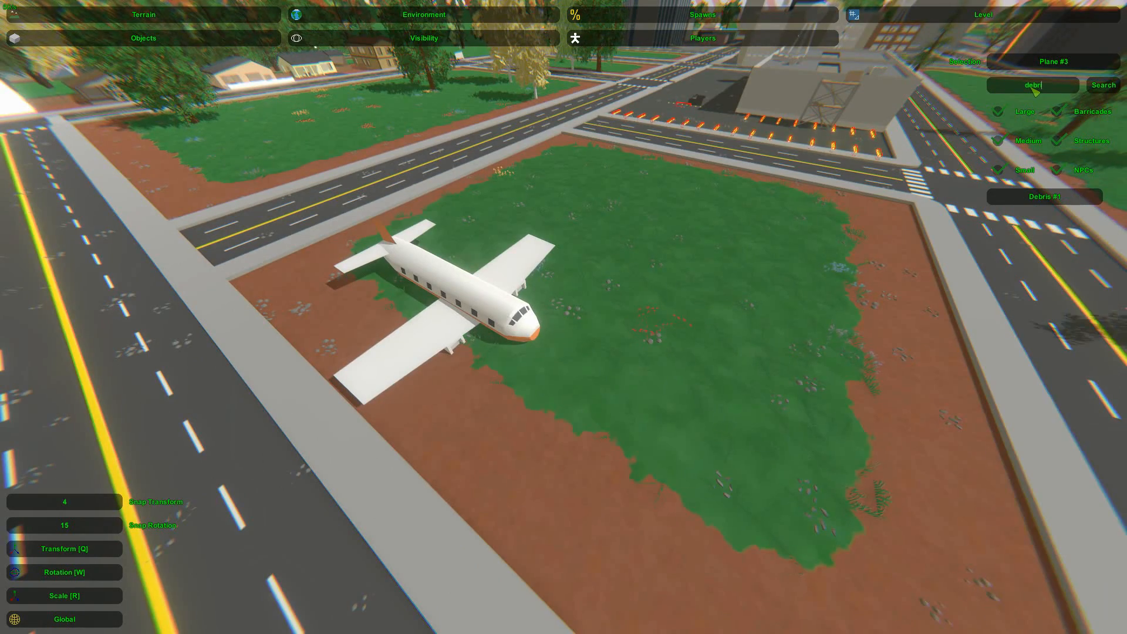
{"action": "left_click", "coordinate": [1044, 196]}
{"action": "key", "text": "e"}
{"action": "key", "text": "w"}
{"action": "right_click_drag", "start_coordinate": [632, 267], "coordinate": [607, 170]}
{"action": "key", "text": "s"}
{"action": "right_click_drag", "start_coordinate": [564, 317], "coordinate": [538, 340]}
Scale the debris up into a wide patch covering much of the grass lot
{"action": "key", "text": "r"}
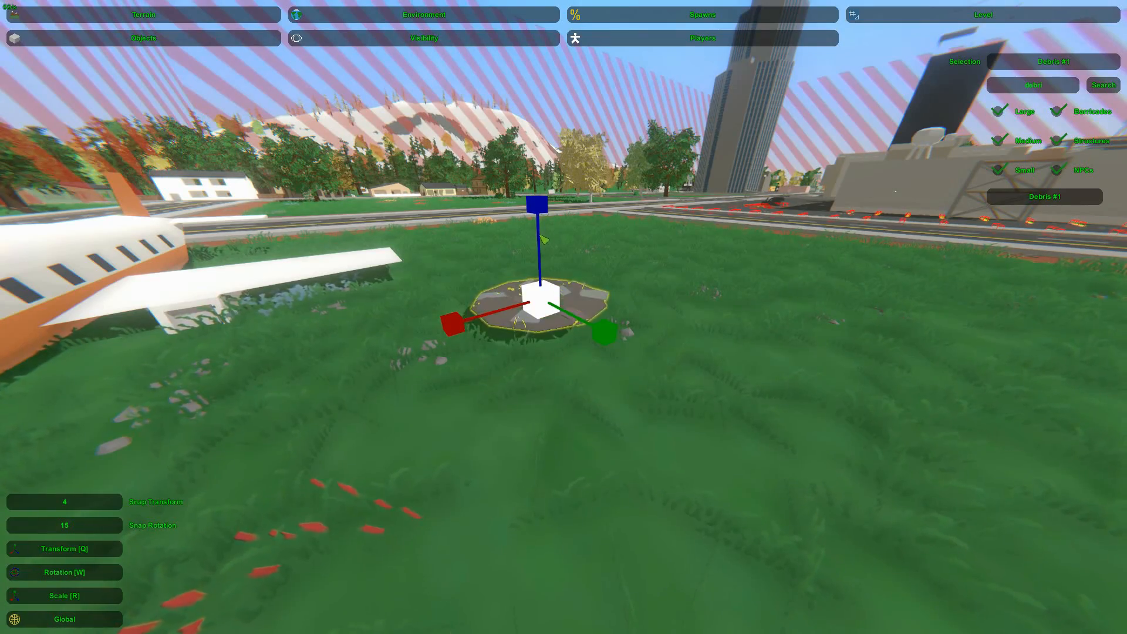
{"action": "right_click_drag", "start_coordinate": [543, 239], "coordinate": [651, 286]}
{"action": "key", "text": "a"}
{"action": "key", "text": "s"}
{"action": "left_click_drag", "start_coordinate": [645, 301], "coordinate": [834, 299]}
{"action": "right_click_drag", "start_coordinate": [624, 344], "coordinate": [564, 282]}
{"action": "key", "text": "w"}
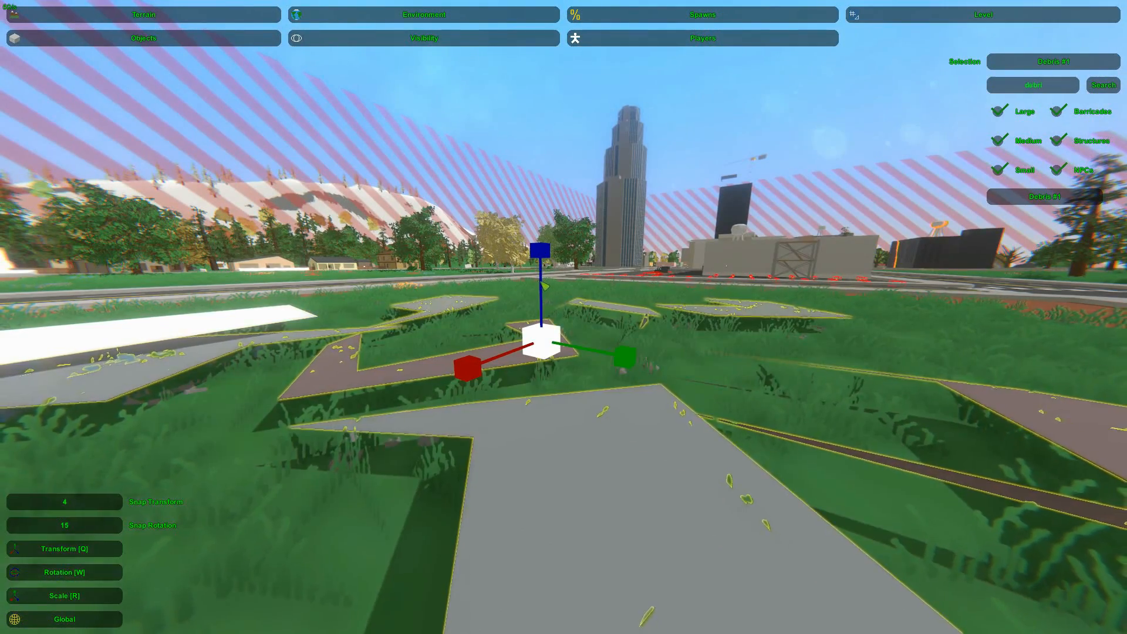
Adjust the debris patch's thickness and height so it lies low over the grass beside the plane
{"action": "left_click_drag", "start_coordinate": [544, 286], "coordinate": [544, 258]}
{"action": "key", "text": "s"}
{"action": "right_click_drag", "start_coordinate": [552, 276], "coordinate": [605, 337]}
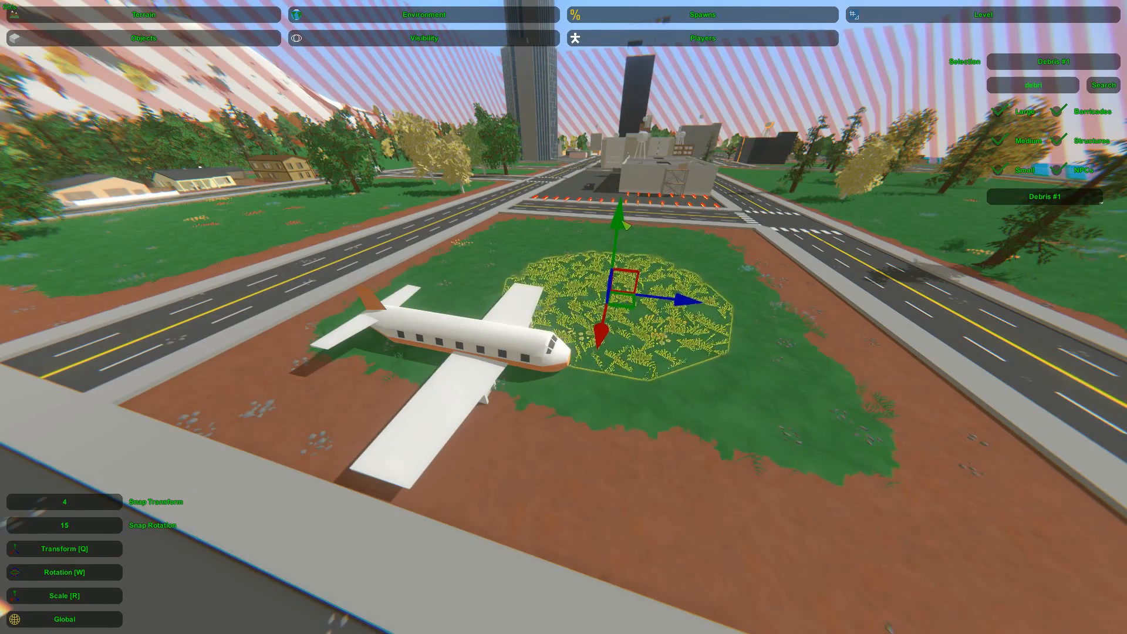
{"action": "right_click_drag", "start_coordinate": [626, 233], "coordinate": [657, 258]}
{"action": "key", "text": "w"}
{"action": "left_click", "coordinate": [563, 317]}
{"action": "right_click_drag", "start_coordinate": [563, 316], "coordinate": [543, 267]}
Bake the terrain details to clear the grass growing through the debris patch
{"action": "left_click", "coordinate": [210, 11]}
{"action": "left_click", "coordinate": [300, 38]}
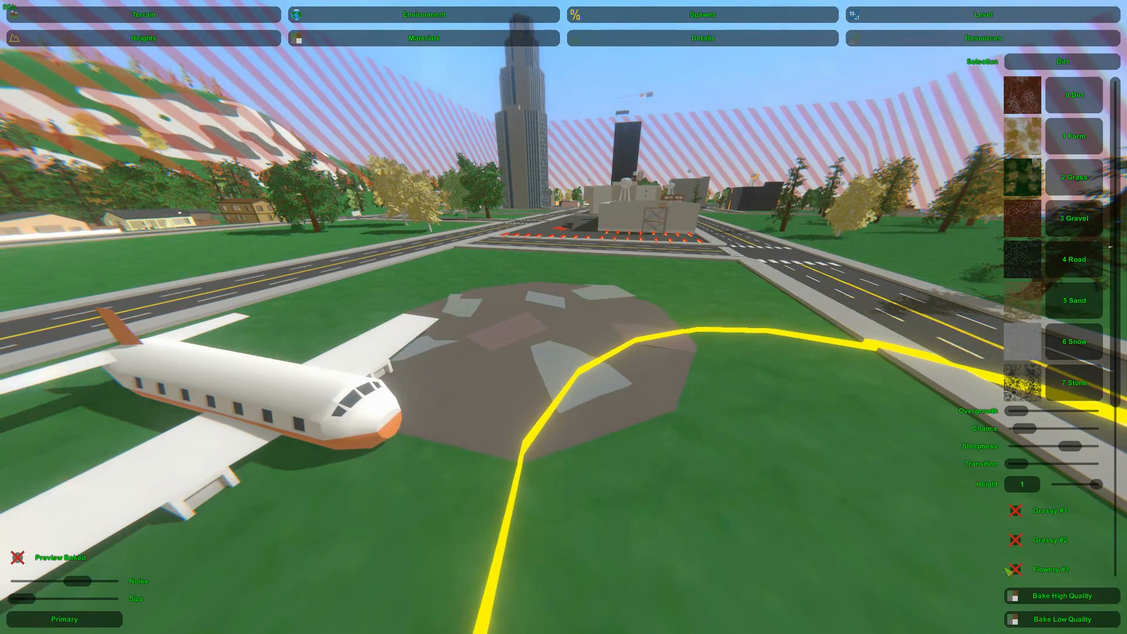
{"action": "left_click", "coordinate": [703, 37]}
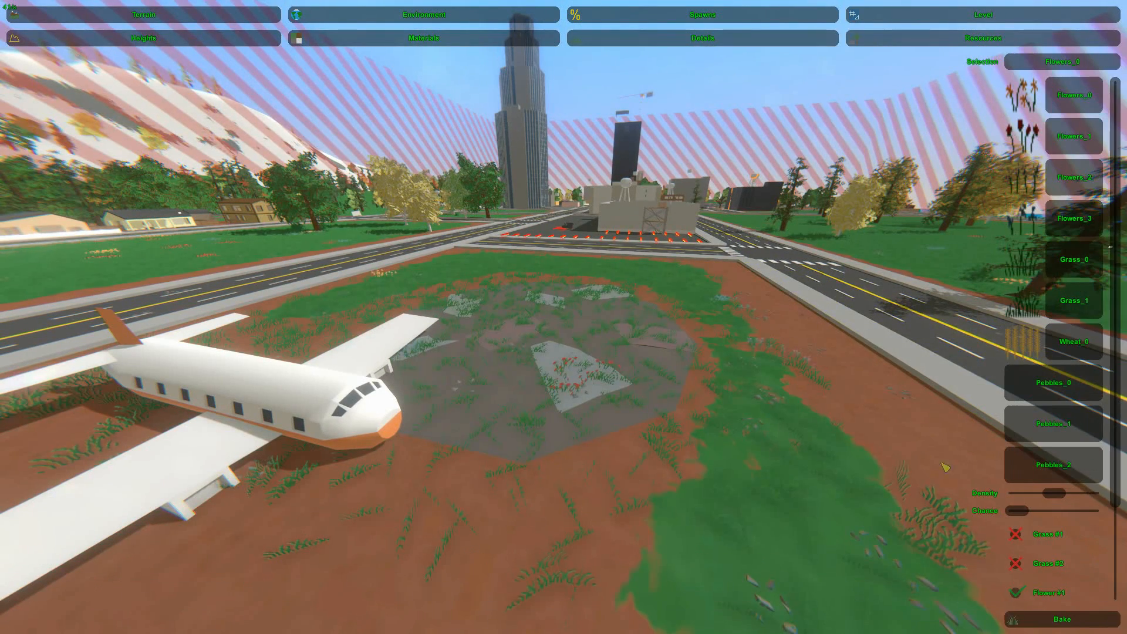
{"action": "left_click", "coordinate": [1026, 623]}
{"action": "left_click", "coordinate": [957, 13]}
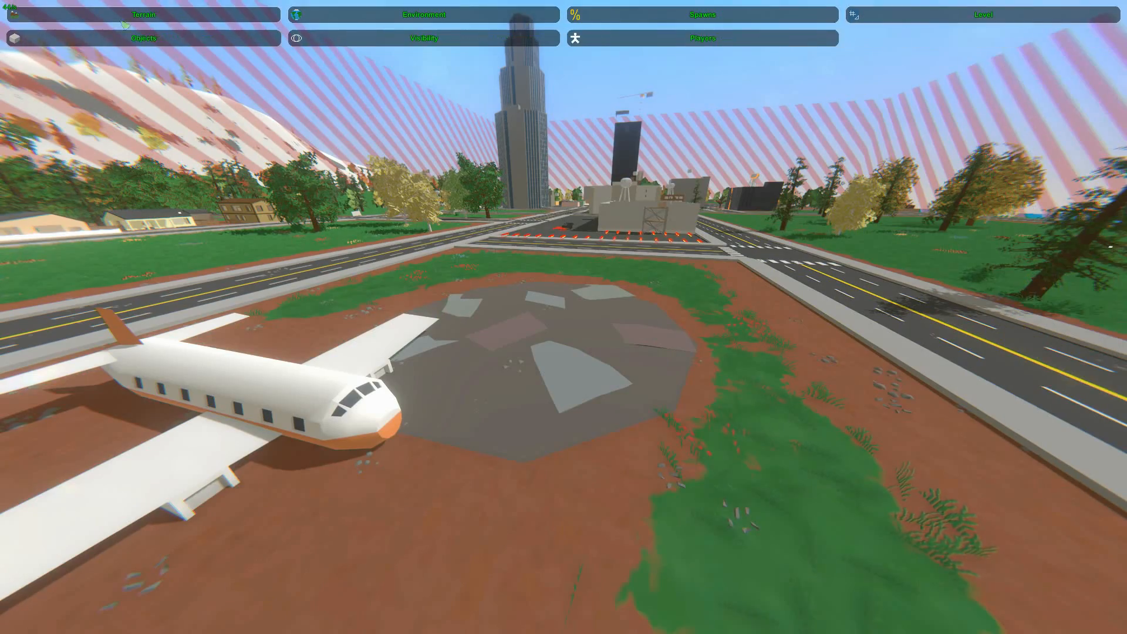
Return to object editing and move the plane onto the debris patch
{"action": "left_click", "coordinate": [143, 38]}
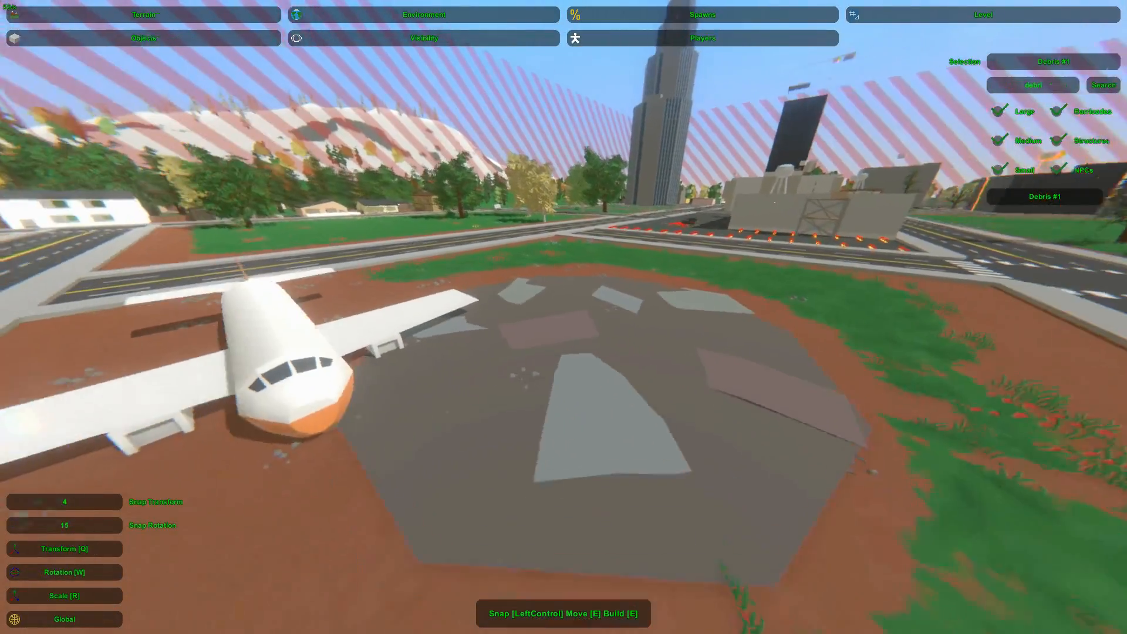
{"action": "key", "text": "s"}
{"action": "key", "text": "a"}
{"action": "right_click_drag", "start_coordinate": [564, 317], "coordinate": [631, 324]}
{"action": "left_click", "coordinate": [415, 354]}
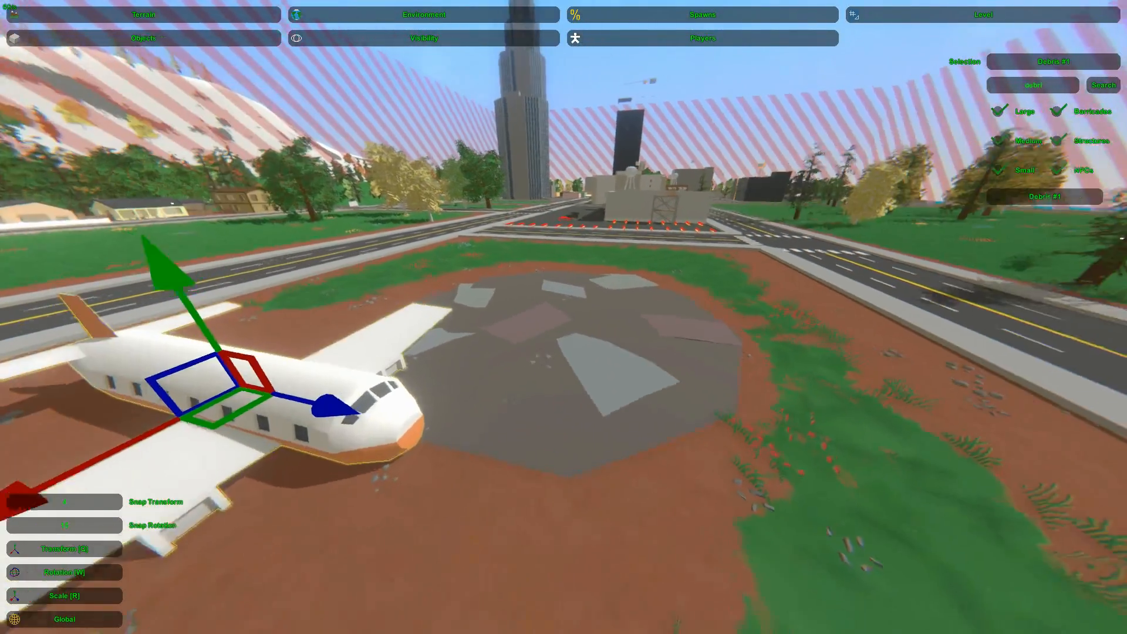
{"action": "key", "text": "a"}
{"action": "left_click_drag", "start_coordinate": [374, 387], "coordinate": [596, 293]}
{"action": "left_click", "coordinate": [604, 282]}
{"action": "right_click_drag", "start_coordinate": [604, 281], "coordinate": [640, 273]}
{"action": "key", "text": "w"}
{"action": "key", "text": "s"}
{"action": "left_click", "coordinate": [568, 322]}
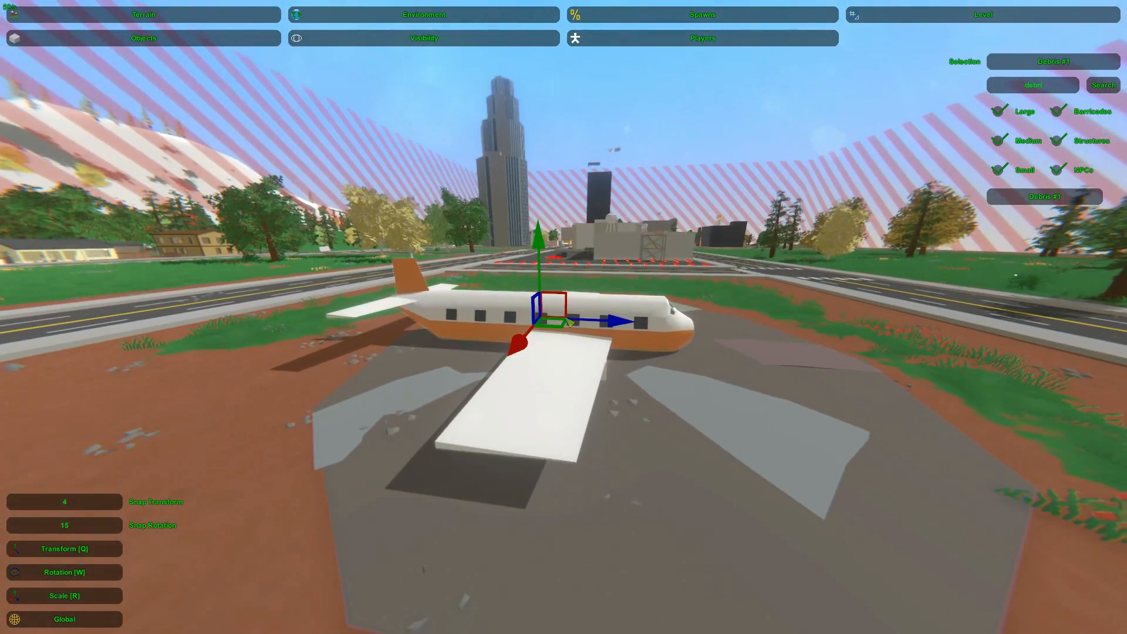
Tilt the plane nose-down and sink its front half into the debris so only the tail section protrudes
{"action": "left_click_drag", "start_coordinate": [556, 308], "coordinate": [517, 303]}
{"action": "left_click_drag", "start_coordinate": [524, 222], "coordinate": [550, 225]}
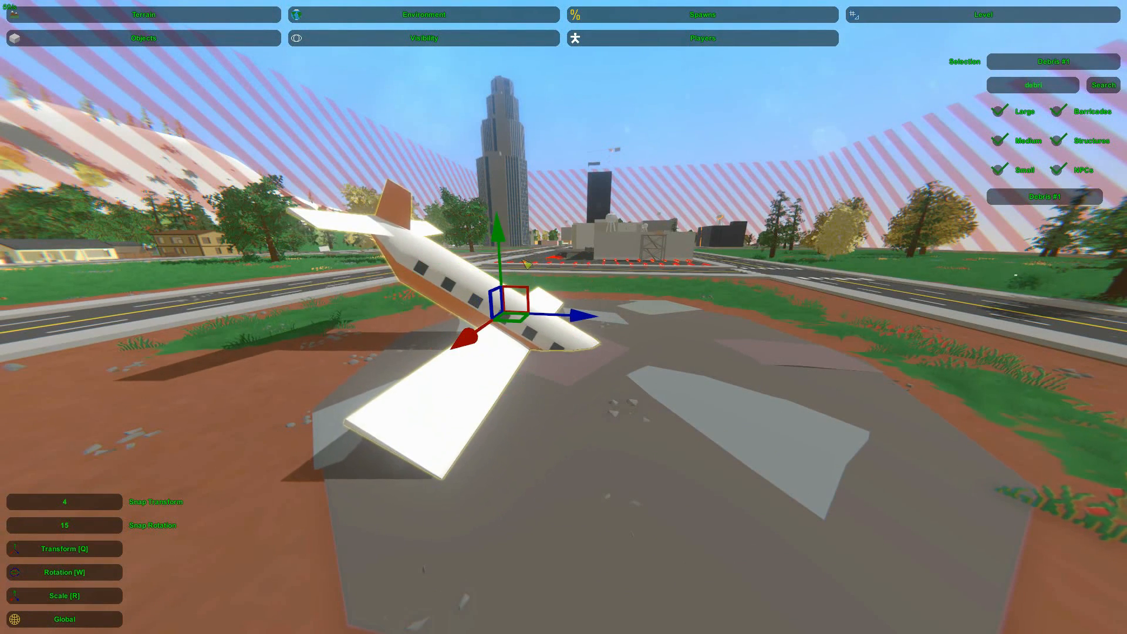
{"action": "left_click_drag", "start_coordinate": [515, 306], "coordinate": [558, 345]}
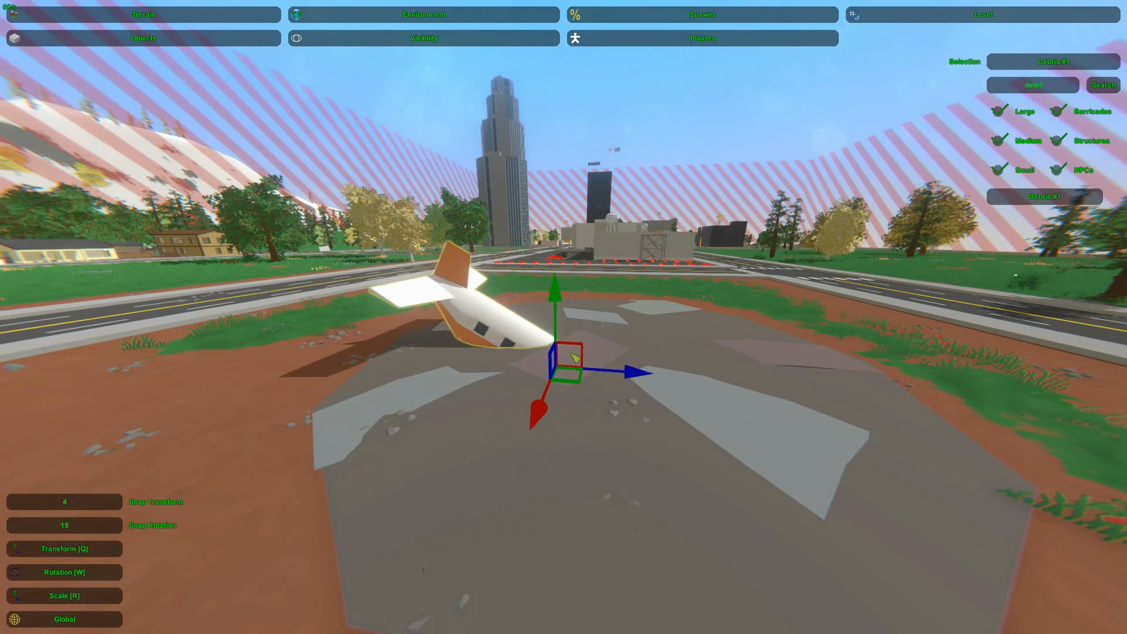
Roll the half-buried plane sideways and fine-tune the tail section's position on the debris patch
{"action": "left_click_drag", "start_coordinate": [550, 298], "coordinate": [540, 299]}
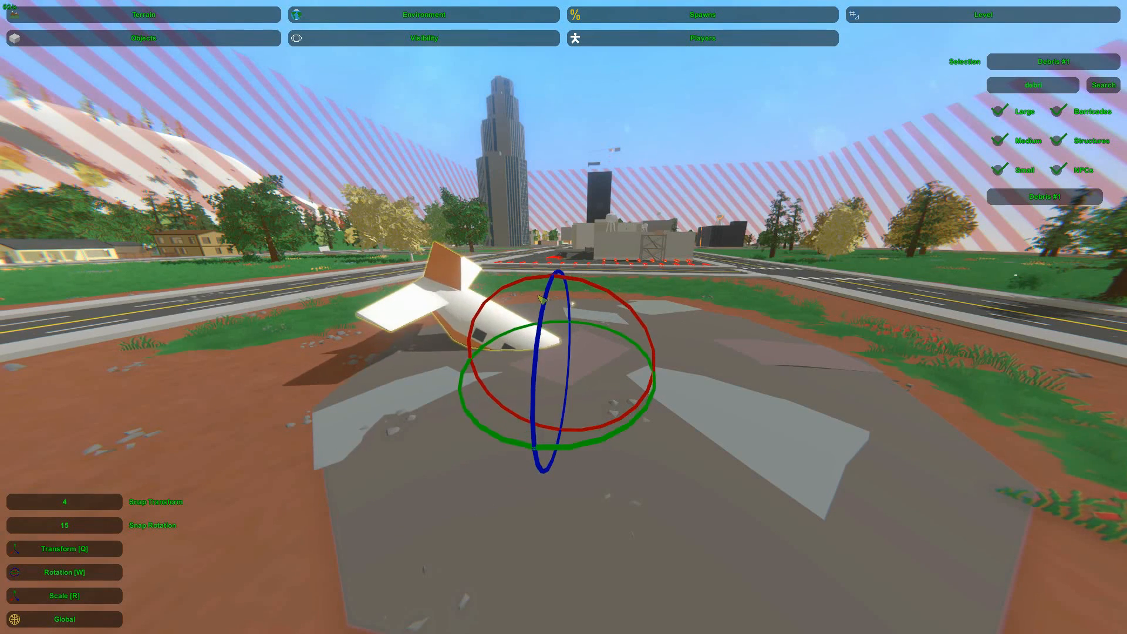
{"action": "right_click_drag", "start_coordinate": [583, 291], "coordinate": [564, 317]}
{"action": "key", "text": "w"}
{"action": "key", "text": "d"}
{"action": "left_click_drag", "start_coordinate": [572, 327], "coordinate": [501, 315]}
{"action": "key", "text": "q"}
{"action": "key", "text": "w"}
{"action": "left_click", "coordinate": [489, 304]}
{"action": "key", "text": "s"}
{"action": "right_click_drag", "start_coordinate": [489, 304], "coordinate": [564, 317]}
{"action": "key", "text": "w"}
{"action": "left_click", "coordinate": [477, 312]}
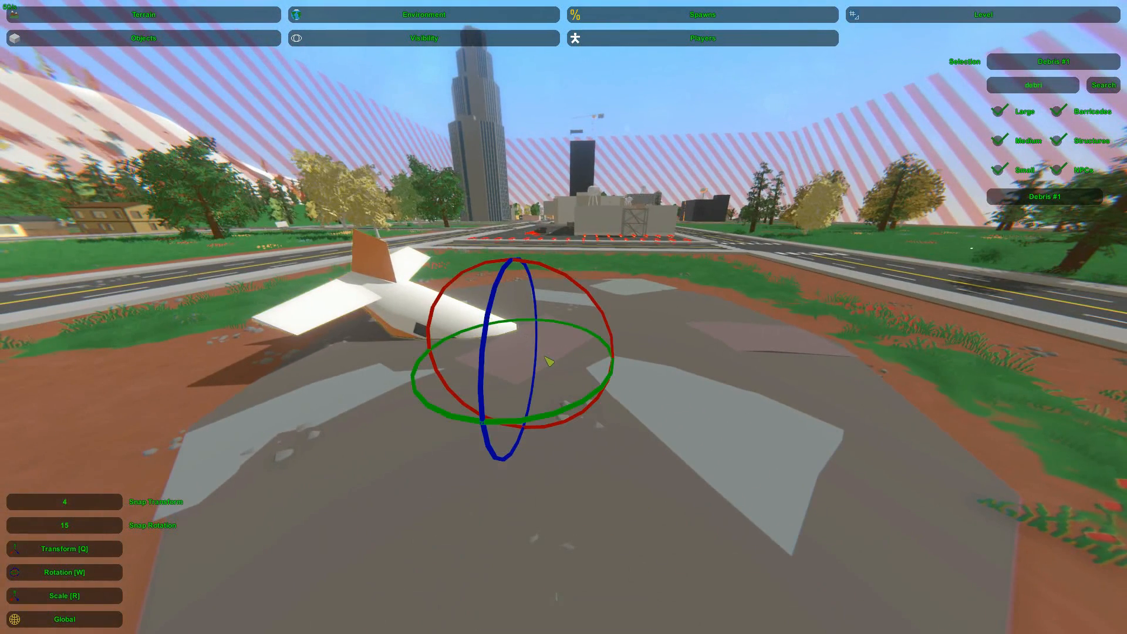
Duplicate the plane beside the tail section and rotate the copy so its nose and one wing protrude
{"action": "key", "text": "ctrl+c"}
{"action": "key", "text": "ctrl+v"}
{"action": "key", "text": "q"}
{"action": "left_click_drag", "start_coordinate": [546, 361], "coordinate": [730, 397]}
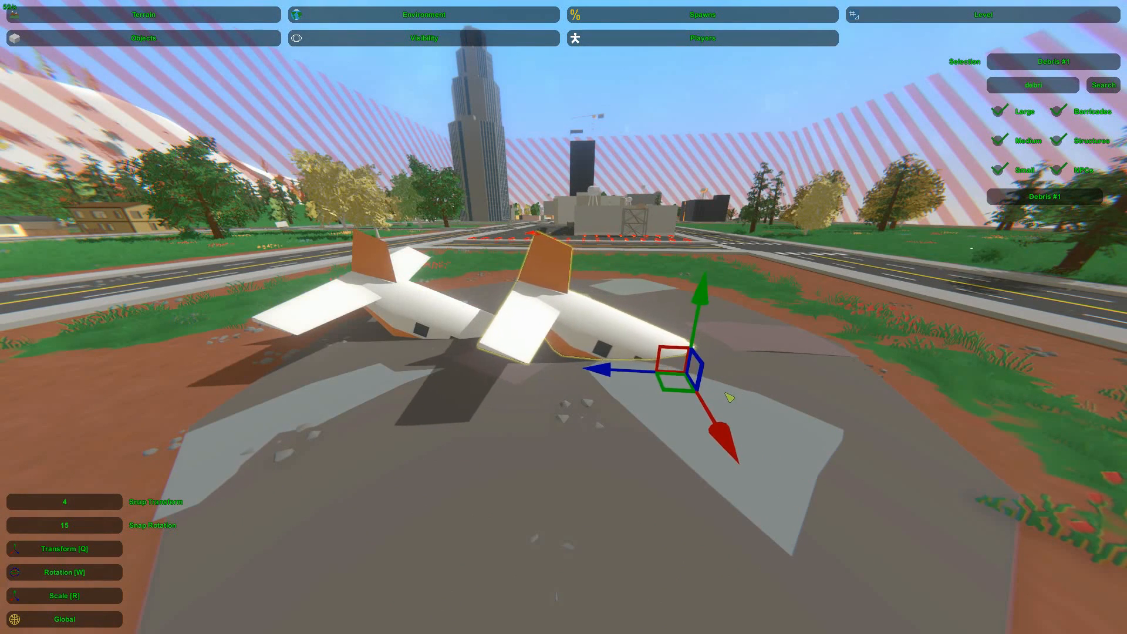
{"action": "key", "text": "w"}
{"action": "left_click_drag", "start_coordinate": [763, 310], "coordinate": [728, 290]}
{"action": "left_click_drag", "start_coordinate": [775, 437], "coordinate": [761, 440]}
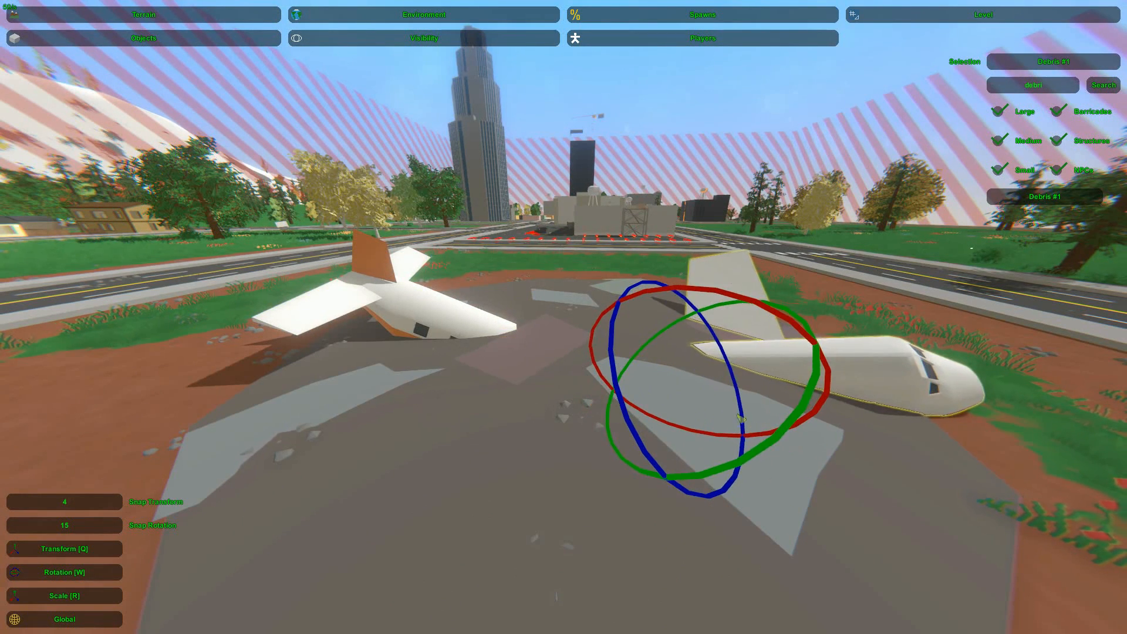
Move the copied nose section closer to the tail section and refine its rotation
{"action": "key", "text": "q"}
{"action": "left_click_drag", "start_coordinate": [669, 384], "coordinate": [588, 375]}
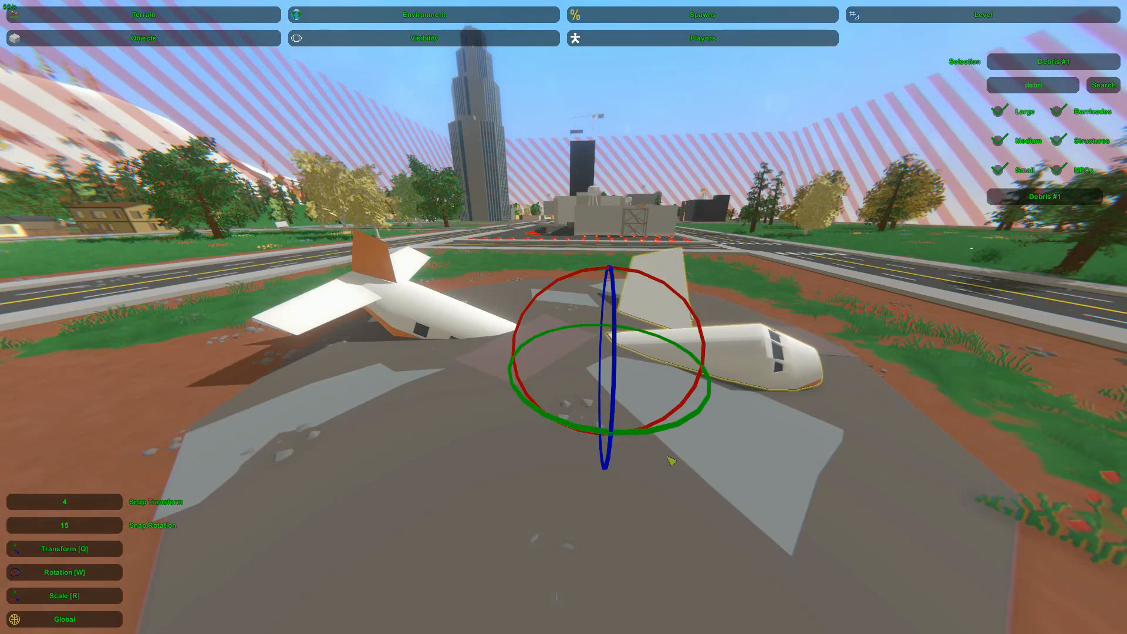
{"action": "left_click_drag", "start_coordinate": [663, 433], "coordinate": [655, 432]}
{"action": "left_click_drag", "start_coordinate": [589, 373], "coordinate": [614, 383]}
{"action": "left_click", "coordinate": [611, 410]}
{"action": "key", "text": "s"}
{"action": "right_click_drag", "start_coordinate": [612, 411], "coordinate": [355, 410]}
{"action": "key", "text": "w"}
{"action": "key", "text": "d"}
{"action": "left_click", "coordinate": [562, 401]}
{"action": "left_click_drag", "start_coordinate": [594, 413], "coordinate": [545, 407]}
Reposition the nose section at the edge of the debris patch with its wing standing upright
{"action": "left_click", "coordinate": [521, 412]}
{"action": "key", "text": "a"}
{"action": "right_click_drag", "start_coordinate": [521, 412], "coordinate": [695, 413]}
{"action": "key", "text": "w"}
{"action": "right_click_drag", "start_coordinate": [563, 317], "coordinate": [660, 335]}
{"action": "left_click", "coordinate": [565, 338]}
{"action": "key", "text": "a"}
{"action": "key", "text": "r"}
{"action": "left_click_drag", "start_coordinate": [663, 281], "coordinate": [602, 269]}
{"action": "left_click", "coordinate": [602, 269]}
{"action": "right_click_drag", "start_coordinate": [603, 269], "coordinate": [406, 228]}
{"action": "key", "text": "d"}
{"action": "key", "text": "w"}
{"action": "left_click", "coordinate": [623, 382]}
{"action": "left_click_drag", "start_coordinate": [478, 338], "coordinate": [457, 331]}
{"action": "left_click", "coordinate": [457, 331]}
{"action": "key", "text": "a"}
{"action": "right_click_drag", "start_coordinate": [457, 331], "coordinate": [589, 329]}
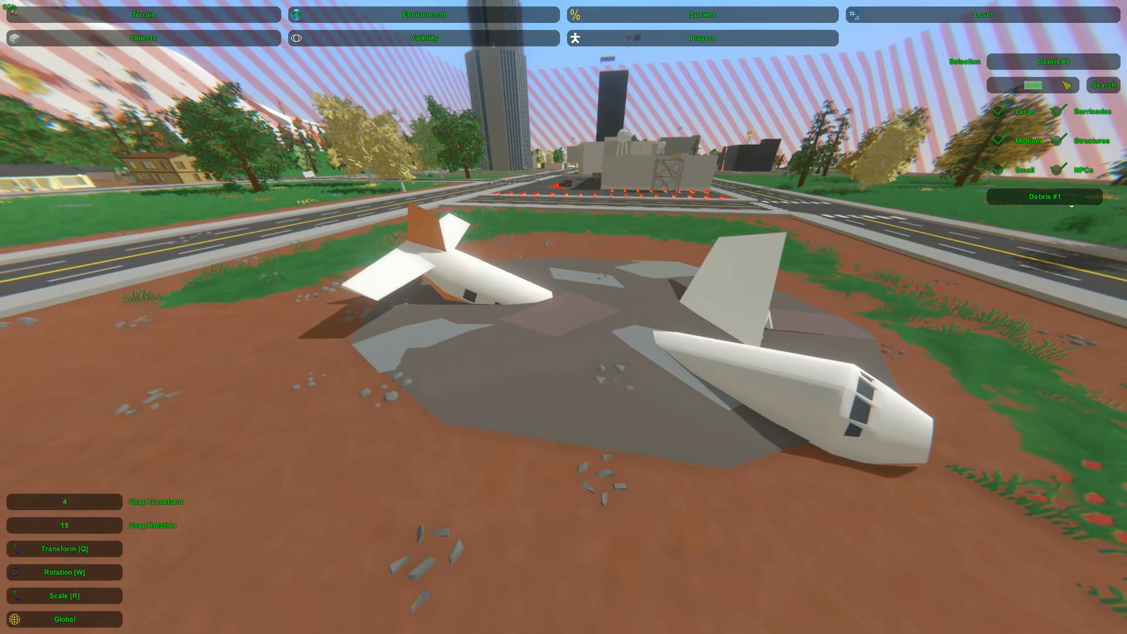
Filter the object list by "deb" and place another Debris #1 mound between the two plane halves
{"action": "key", "text": "BackSpace"}
{"action": "type", "text": "deb"}
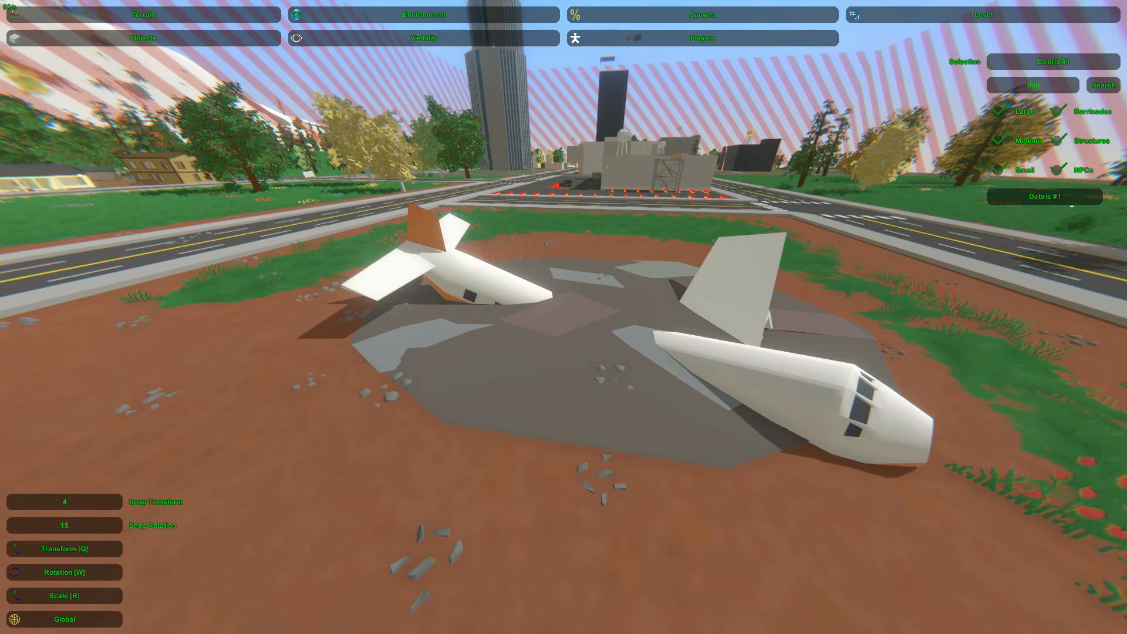
{"action": "key", "text": "w"}
{"action": "right_click_drag", "start_coordinate": [1076, 201], "coordinate": [565, 317]}
{"action": "key", "text": "e"}
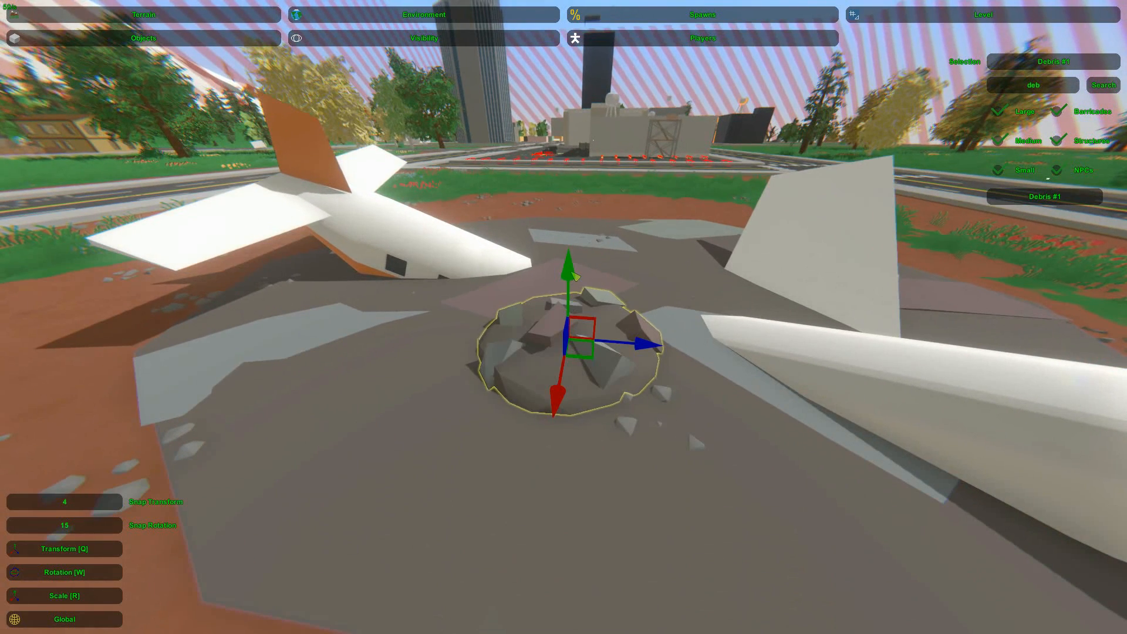
Sink the Debris #1 mound into the ground and spread copies of it between the two plane halves
{"action": "left_click_drag", "start_coordinate": [570, 276], "coordinate": [573, 288]}
{"action": "left_click_drag", "start_coordinate": [571, 346], "coordinate": [580, 293]}
{"action": "left_click_drag", "start_coordinate": [628, 320], "coordinate": [500, 426]}
{"action": "left_click_drag", "start_coordinate": [560, 405], "coordinate": [740, 454]}
{"action": "left_click", "coordinate": [670, 523]}
{"action": "left_click", "coordinate": [699, 445]}
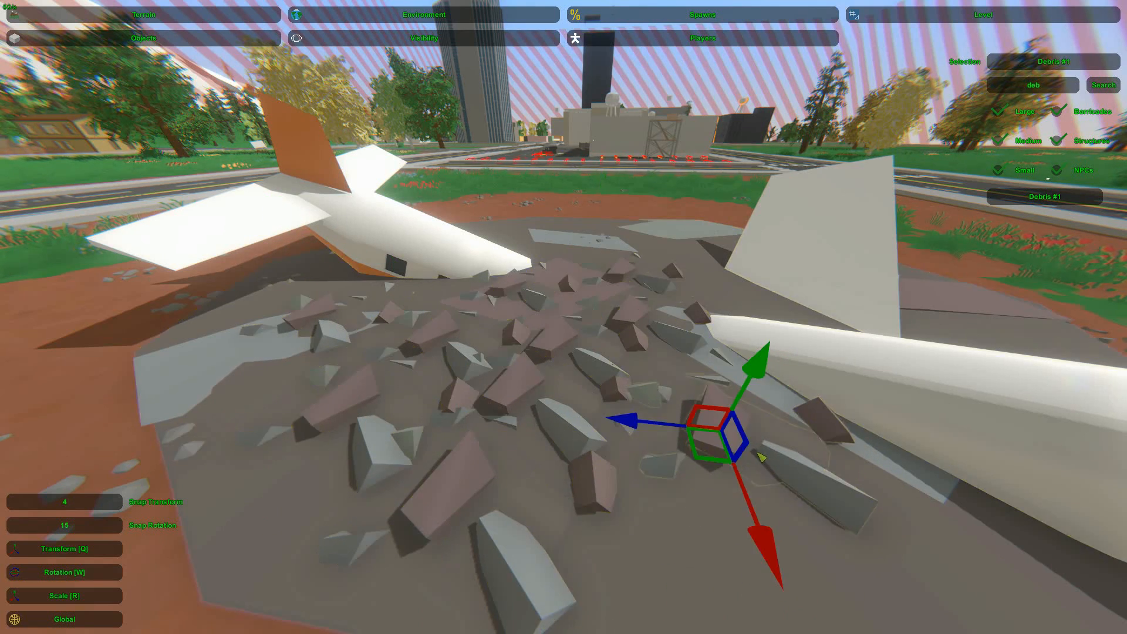
Duplicate a sunken debris mound onto the bare ground beside the nose section's wing
{"action": "right_click_drag", "start_coordinate": [698, 444], "coordinate": [564, 317]}
{"action": "key", "text": "s"}
{"action": "left_click_drag", "start_coordinate": [574, 346], "coordinate": [557, 401]}
{"action": "left_click", "coordinate": [594, 402]}
{"action": "right_click_drag", "start_coordinate": [594, 402], "coordinate": [563, 317]}
{"action": "key", "text": "s"}
{"action": "key", "text": "w"}
{"action": "key", "text": "s"}
{"action": "key", "text": "w"}
{"action": "left_click", "coordinate": [533, 325]}
{"action": "left_click_drag", "start_coordinate": [497, 341], "coordinate": [474, 420]}
{"action": "key", "text": "s"}
{"action": "right_click_drag", "start_coordinate": [474, 420], "coordinate": [564, 317]}
{"action": "key", "text": "ctrl+v"}
{"action": "left_click_drag", "start_coordinate": [499, 292], "coordinate": [429, 437]}
Add more debris copies across the remaining bare slabs, from the tail section to beneath the wing
{"action": "left_click_drag", "start_coordinate": [505, 400], "coordinate": [602, 446]}
{"action": "key", "text": "ctrl+v"}
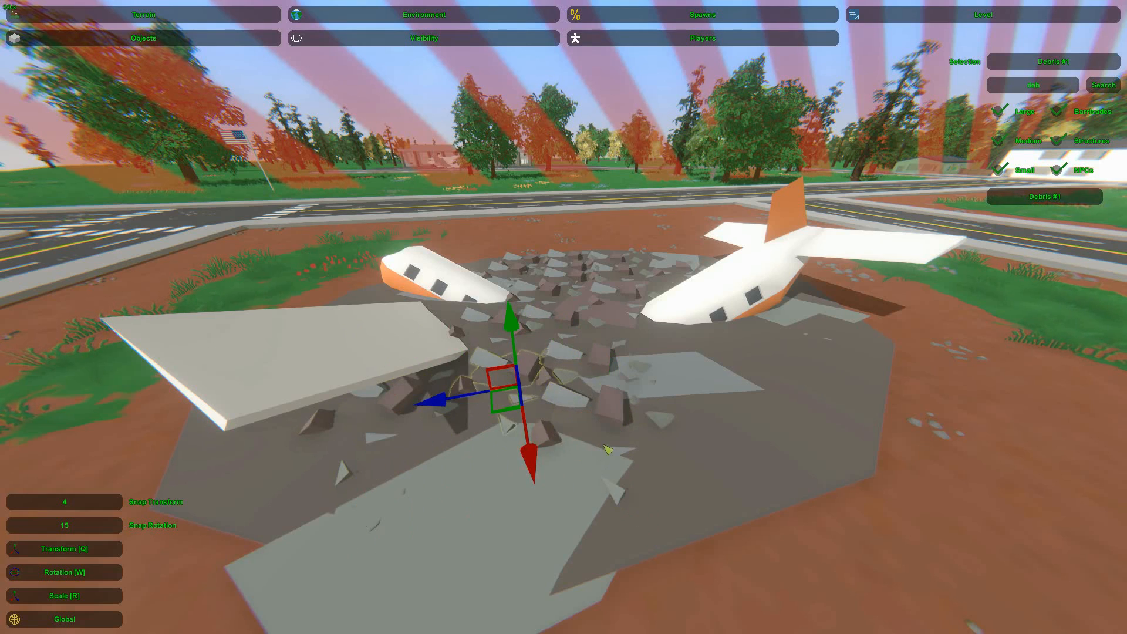
{"action": "left_click_drag", "start_coordinate": [504, 414], "coordinate": [480, 513]}
{"action": "key", "text": "ctrl+v"}
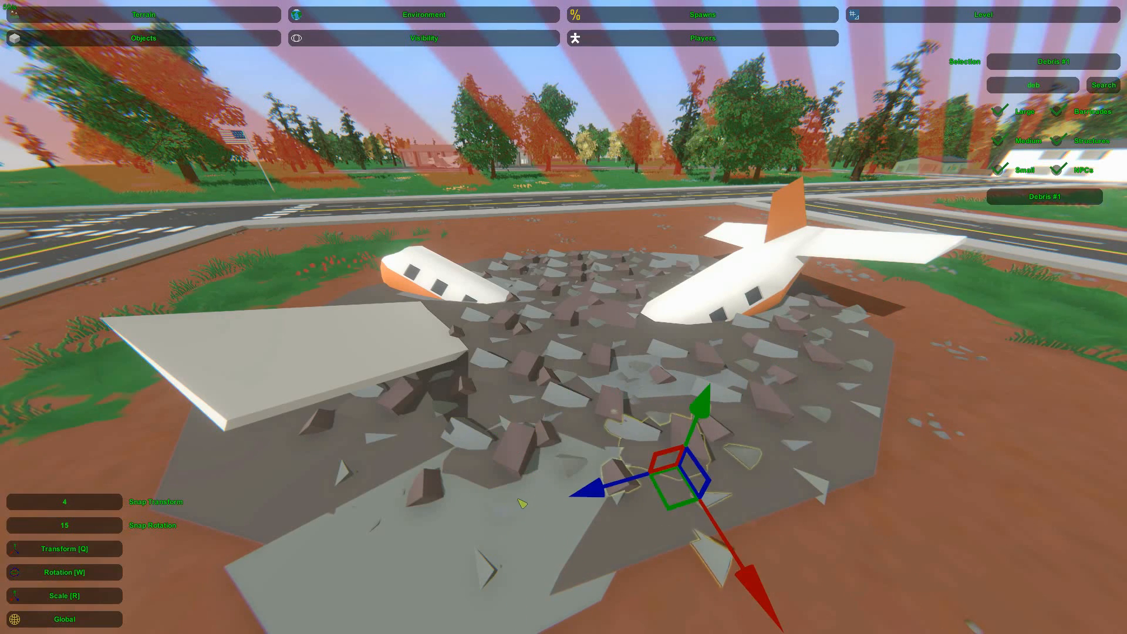
{"action": "left_click_drag", "start_coordinate": [688, 492], "coordinate": [359, 483]}
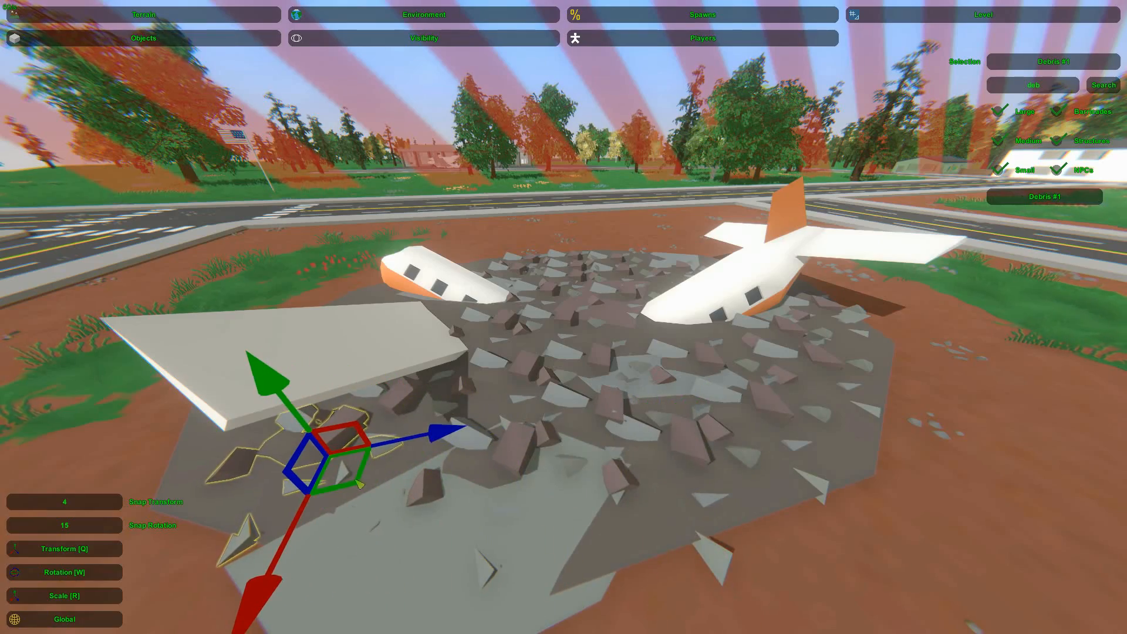
{"action": "key", "text": "a"}
{"action": "right_click_drag", "start_coordinate": [288, 470], "coordinate": [704, 470]}
Rotate the debris mounds in the middle and foreground of the patch to vary their pattern
{"action": "key", "text": "w"}
{"action": "right_click_drag", "start_coordinate": [563, 316], "coordinate": [505, 264]}
{"action": "key", "text": "w"}
{"action": "key", "text": "s"}
{"action": "left_click", "coordinate": [519, 396]}
{"action": "key", "text": "w"}
{"action": "left_click", "coordinate": [528, 444]}
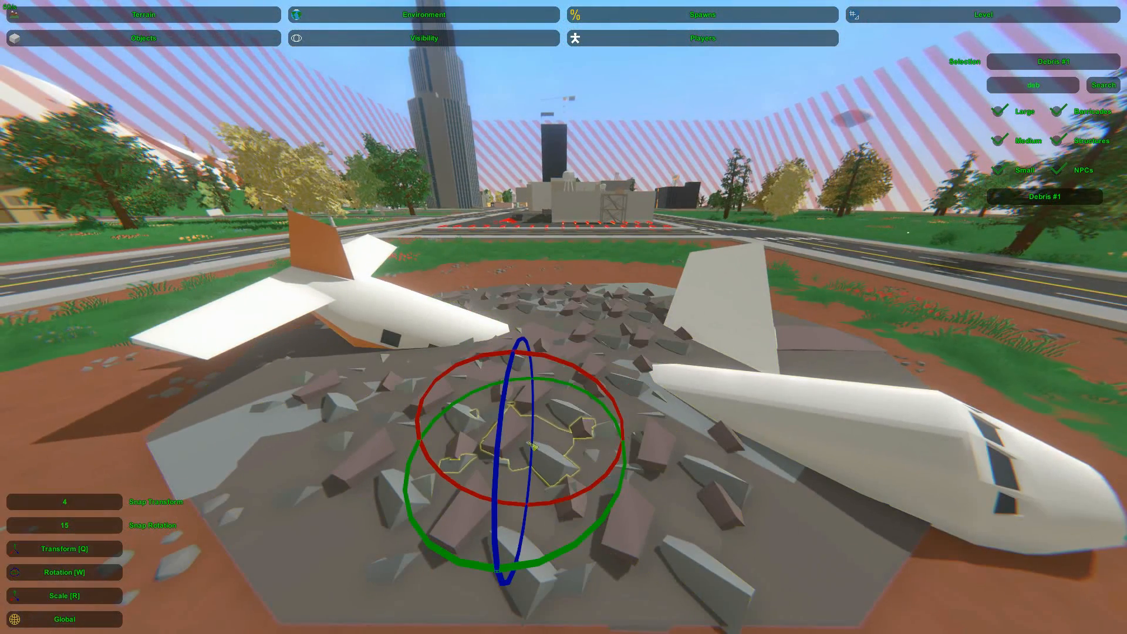
{"action": "left_click", "coordinate": [638, 532]}
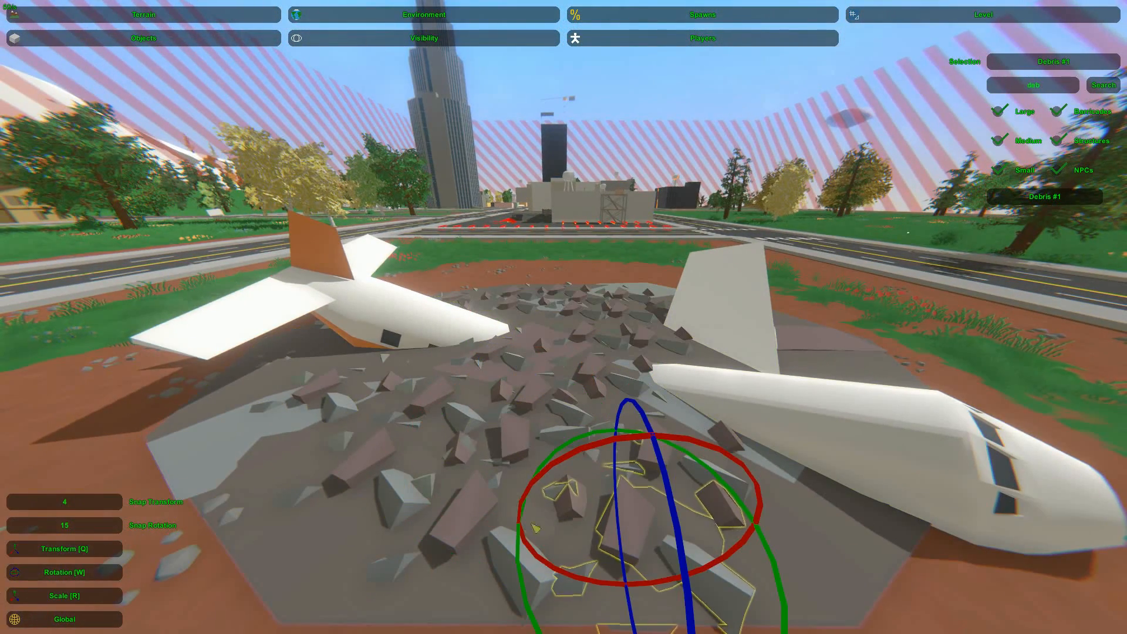
{"action": "left_click", "coordinate": [483, 555]}
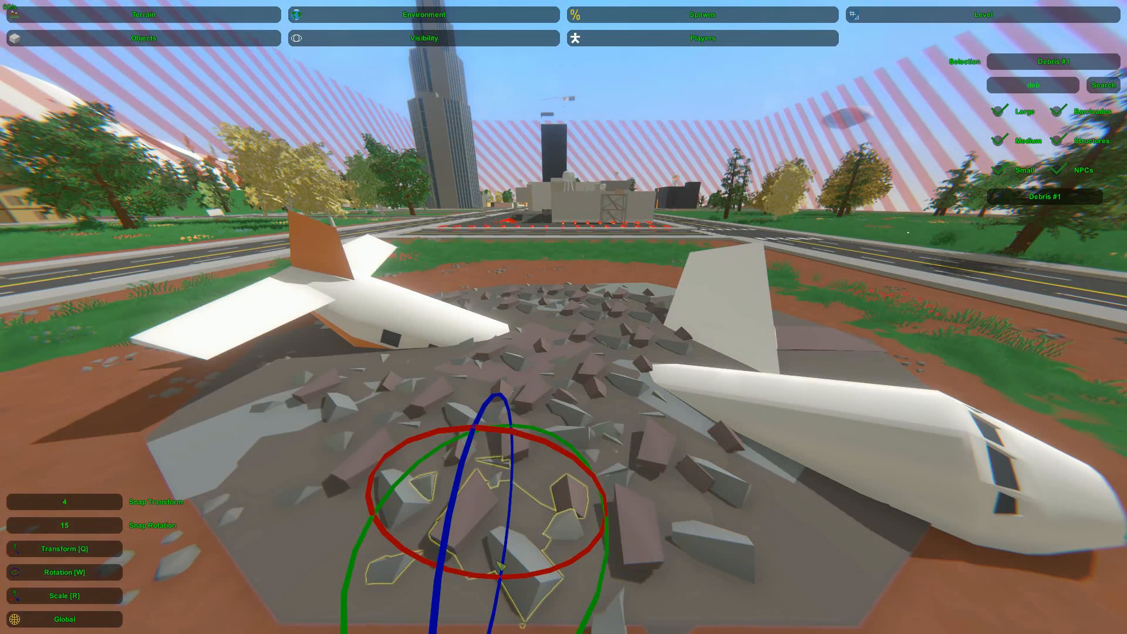
Rotate the debris mounds beside the broken end of the nose and next to the tail section
{"action": "left_click", "coordinate": [611, 345]}
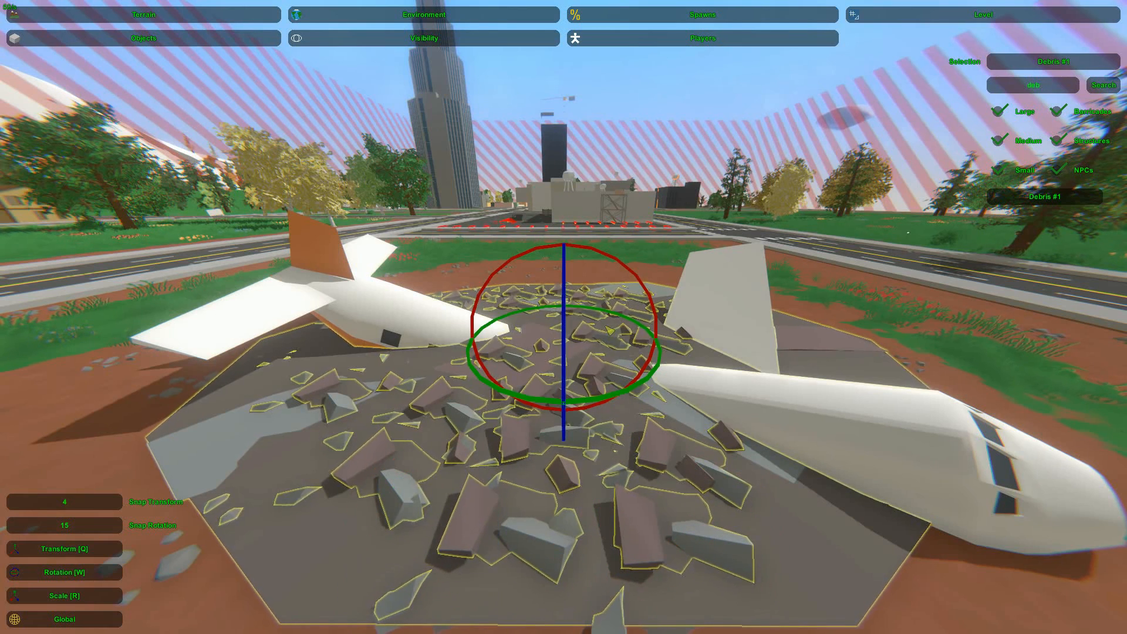
{"action": "left_click", "coordinate": [618, 381]}
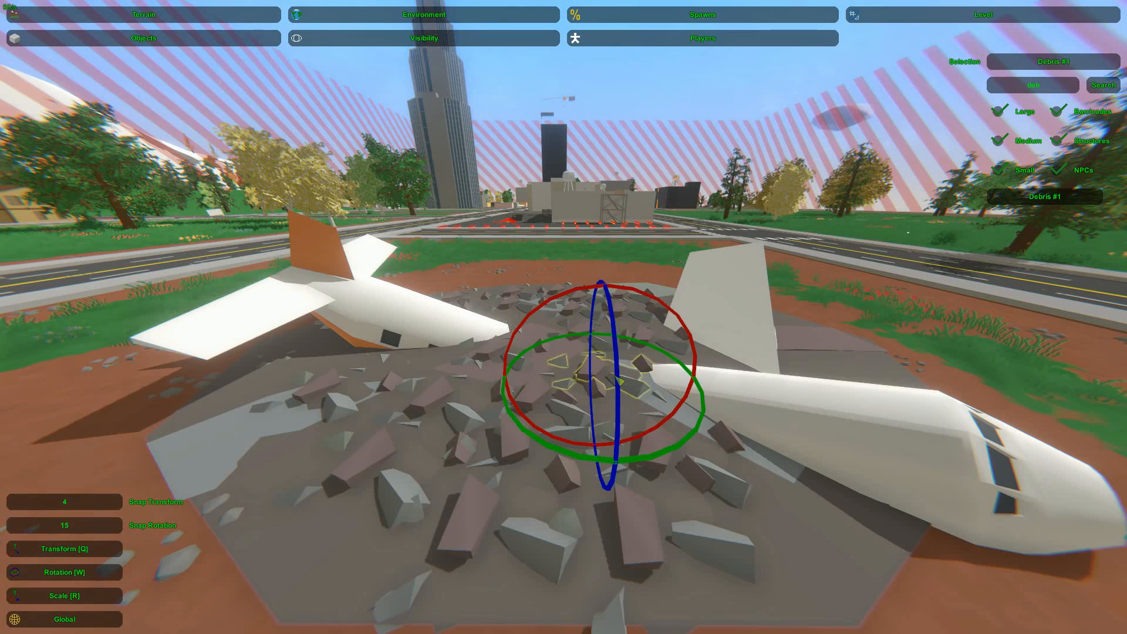
{"action": "left_click_drag", "start_coordinate": [664, 450], "coordinate": [678, 457]}
{"action": "left_click", "coordinate": [414, 399]}
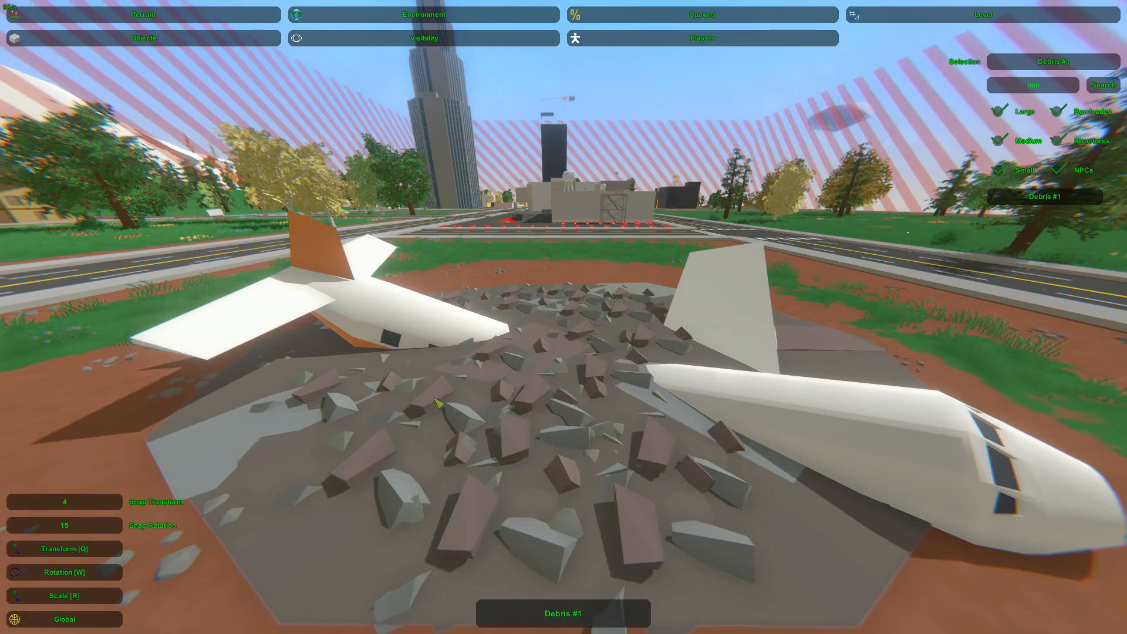
{"action": "left_click_drag", "start_coordinate": [478, 504], "coordinate": [473, 496]}
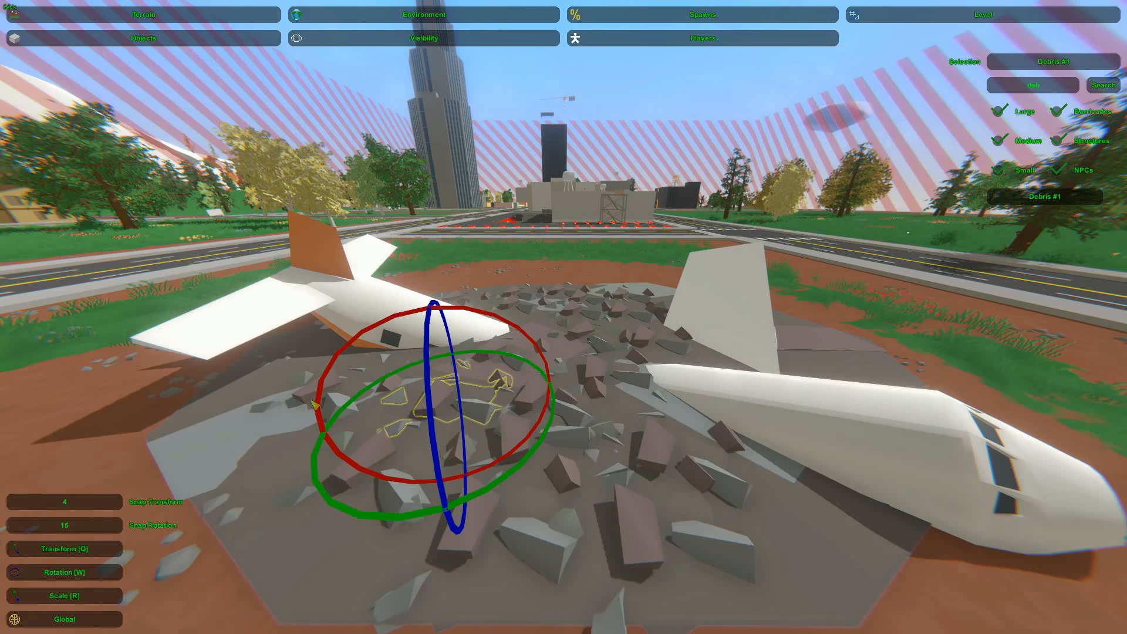
{"action": "left_click", "coordinate": [306, 390]}
{"action": "left_click", "coordinate": [336, 394]}
{"action": "left_click_drag", "start_coordinate": [405, 480], "coordinate": [317, 479]}
Filter the object list by "rebar" and place a Rebar #1 among the debris between the plane halves
{"action": "left_click", "coordinate": [358, 124]}
{"action": "key", "text": "s"}
{"action": "right_click_drag", "start_coordinate": [358, 125], "coordinate": [340, 84]}
{"action": "key", "text": "w"}
{"action": "key", "text": "s"}
{"action": "key", "text": "w"}
{"action": "right_click_drag", "start_coordinate": [563, 317], "coordinate": [572, 364]}
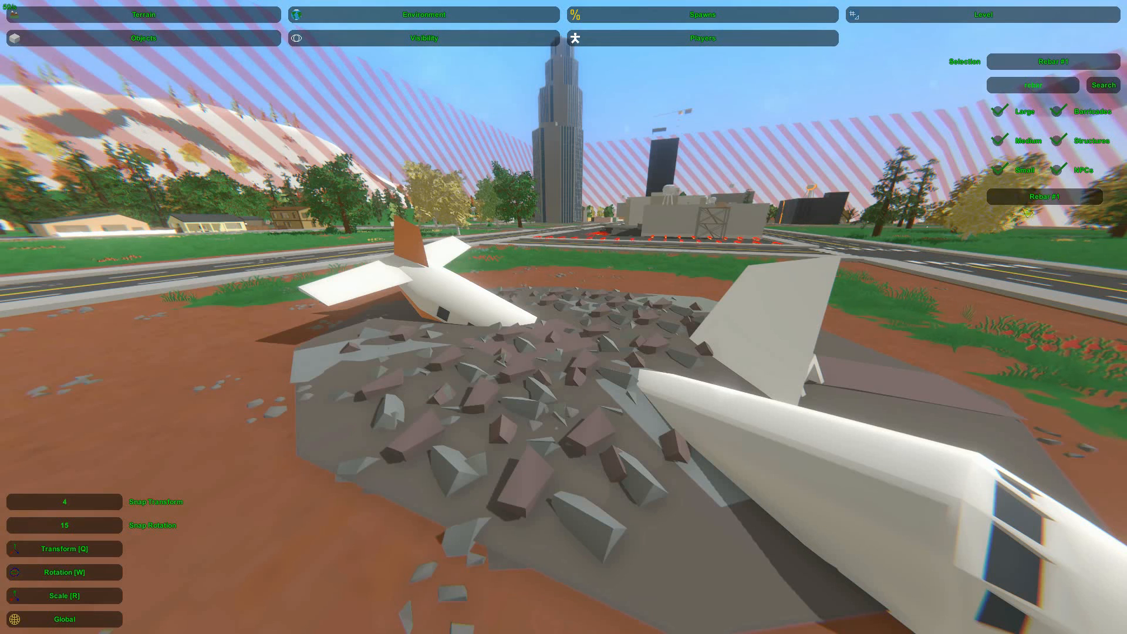
{"action": "right_click_drag", "start_coordinate": [1020, 370], "coordinate": [1014, 405]}
{"action": "key", "text": "w"}
{"action": "key", "text": "e"}
{"action": "key", "text": "q"}
{"action": "left_click_drag", "start_coordinate": [569, 385], "coordinate": [580, 402]}
{"action": "key", "text": "w"}
Duplicate the rebar, move the copies to other spots in the debris and vary their rotation
{"action": "key", "text": "ctrl+v"}
{"action": "key", "text": "q"}
{"action": "left_click_drag", "start_coordinate": [591, 425], "coordinate": [403, 387]}
{"action": "key", "text": "w"}
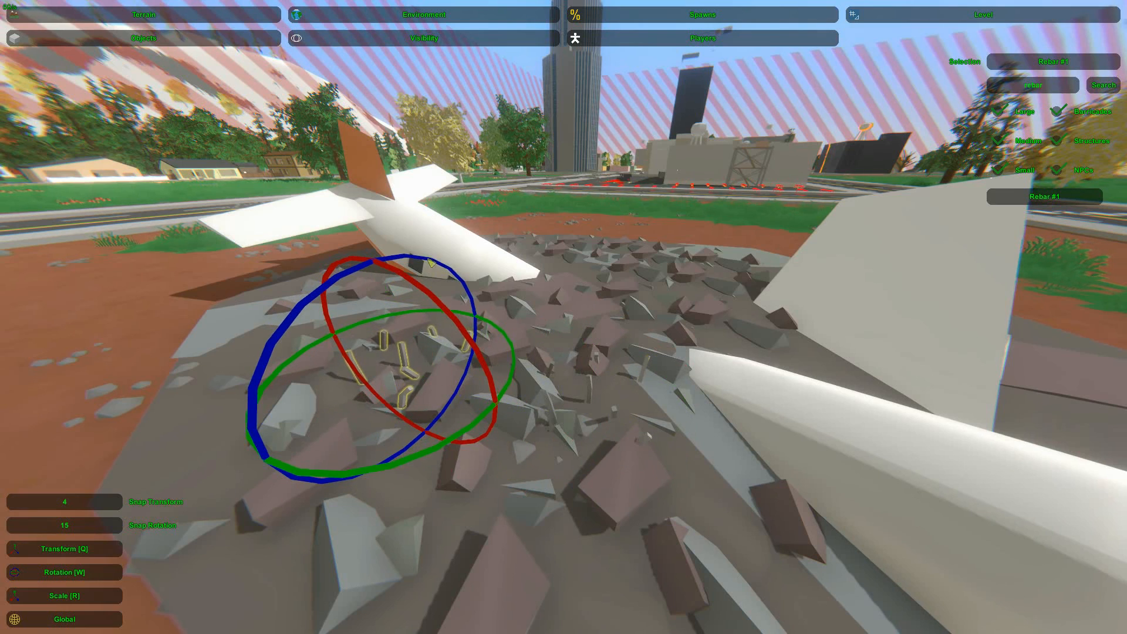
{"action": "left_click_drag", "start_coordinate": [415, 289], "coordinate": [580, 362]}
{"action": "key", "text": "q"}
{"action": "key", "text": "w"}
{"action": "left_click", "coordinate": [579, 301]}
{"action": "key", "text": "d"}
{"action": "right_click_drag", "start_coordinate": [580, 301], "coordinate": [457, 364]}
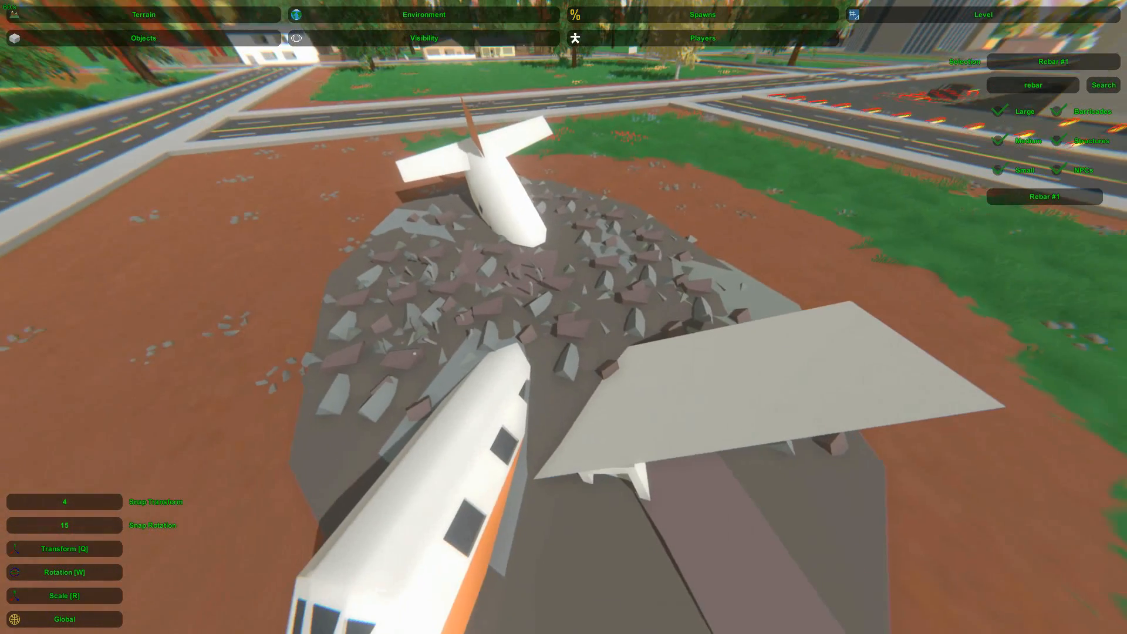
Examine the debris field from around the wing, nose and tail sections
{"action": "left_click", "coordinate": [621, 292]}
{"action": "left_click", "coordinate": [778, 280]}
{"action": "right_click_drag", "start_coordinate": [782, 276], "coordinate": [566, 284]}
{"action": "key", "text": "d"}
{"action": "key", "text": "w"}
{"action": "left_click", "coordinate": [566, 284]}
{"action": "left_click", "coordinate": [868, 329]}
{"action": "key", "text": "d"}
{"action": "right_click_drag", "start_coordinate": [872, 330], "coordinate": [813, 250]}
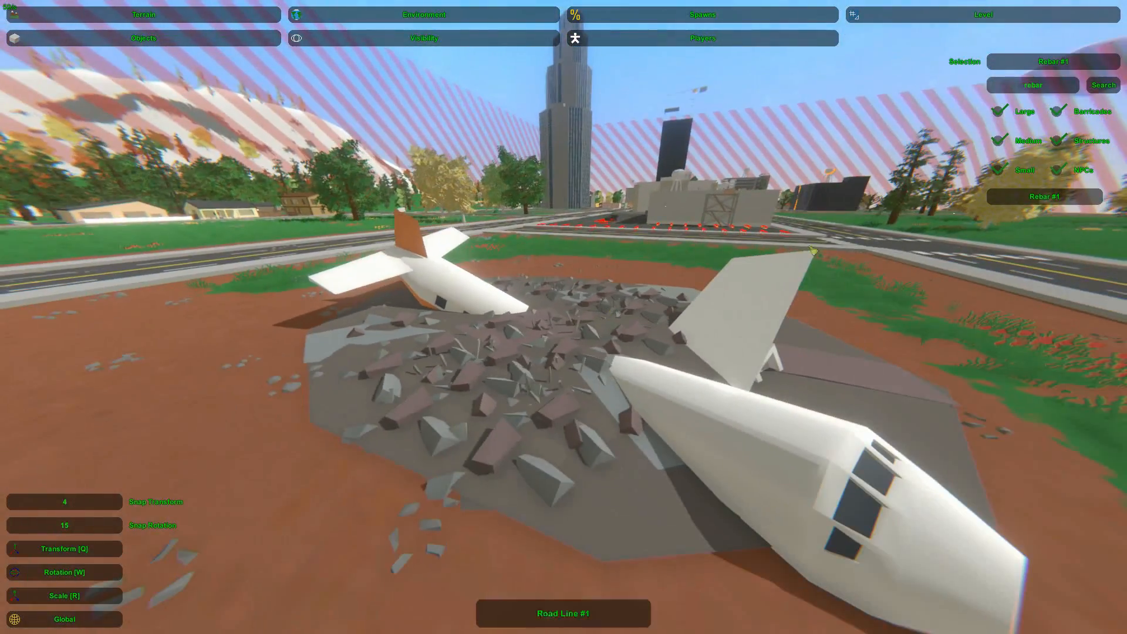
Filter the object list by "brick" and place a Bricks #1 pile in the debris
{"action": "left_click", "coordinate": [1075, 88]}
{"action": "type", "text": "brick"}
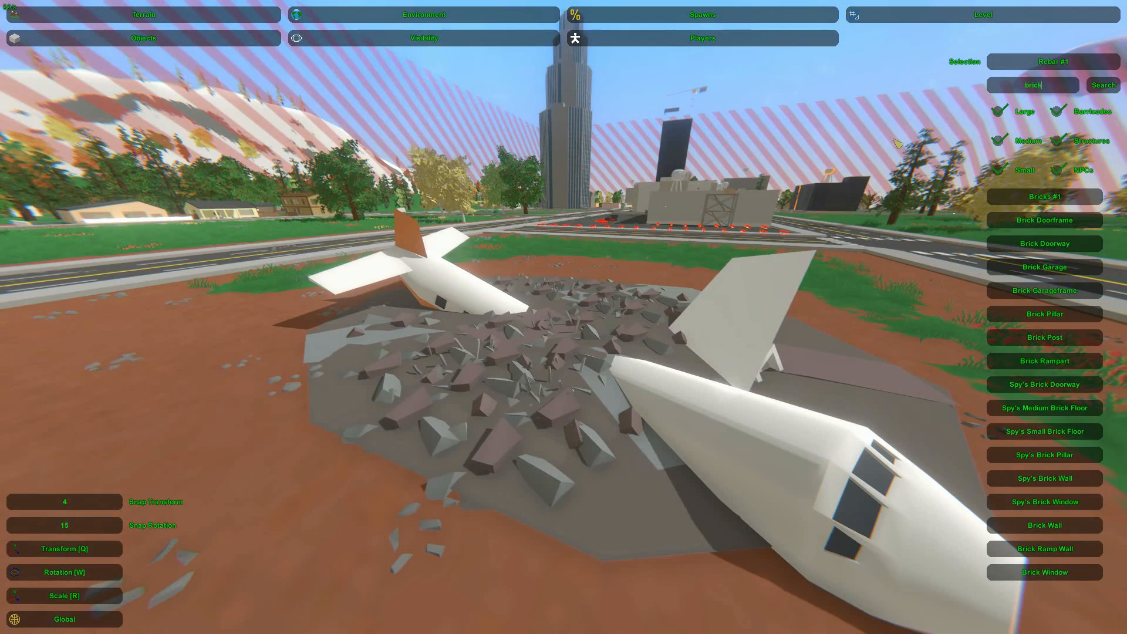
{"action": "right_click_drag", "start_coordinate": [907, 139], "coordinate": [898, 139]}
{"action": "left_click", "coordinate": [1080, 198]}
{"action": "key", "text": "w"}
{"action": "right_click_drag", "start_coordinate": [880, 258], "coordinate": [857, 291]}
{"action": "key", "text": "e"}
{"action": "key", "text": "q"}
Copy the brick pile toward the tail and toward the nose section, rotating the copies
{"action": "key", "text": "ctrl+c"}
{"action": "left_click_drag", "start_coordinate": [551, 382], "coordinate": [391, 372]}
{"action": "key", "text": "ctrl+v"}
{"action": "key", "text": "w"}
{"action": "left_click_drag", "start_coordinate": [437, 414], "coordinate": [383, 429]}
{"action": "key", "text": "q"}
{"action": "key", "text": "ctrl+c"}
{"action": "key", "text": "ctrl+v"}
{"action": "left_click_drag", "start_coordinate": [401, 356], "coordinate": [691, 335]}
{"action": "key", "text": "w"}
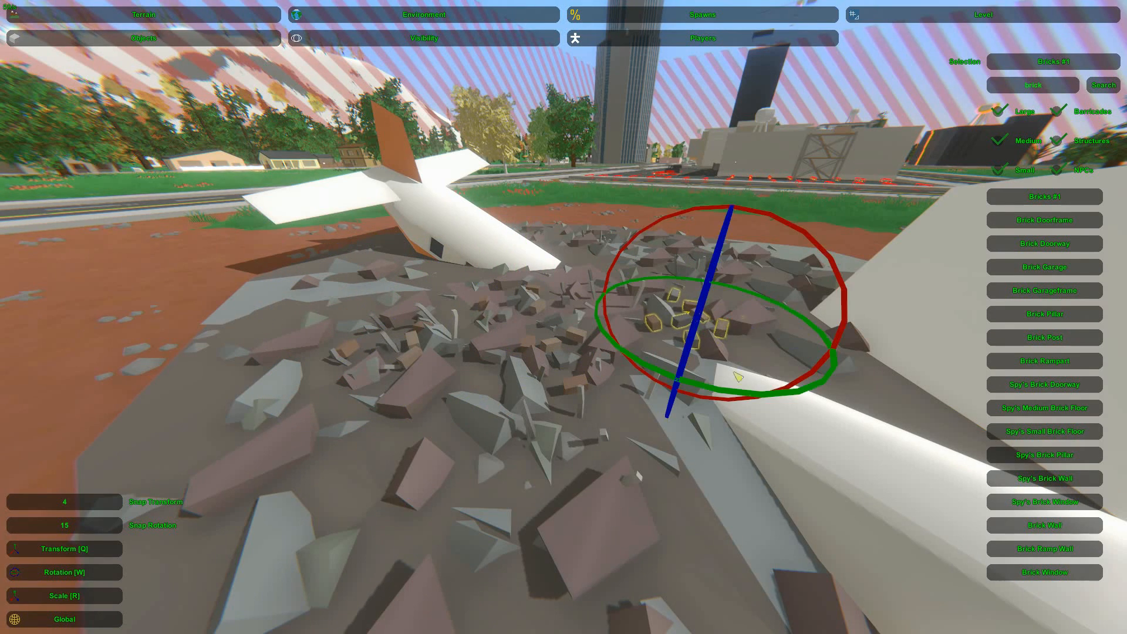
Add further brick copies in the foreground of the debris field and adjust their rotation
{"action": "left_click_drag", "start_coordinate": [759, 394], "coordinate": [660, 521]}
{"action": "key", "text": "q"}
{"action": "key", "text": "ctrl+c"}
{"action": "key", "text": "ctrl+v"}
{"action": "key", "text": "s"}
{"action": "right_click_drag", "start_coordinate": [660, 521], "coordinate": [568, 337]}
{"action": "left_click_drag", "start_coordinate": [571, 341], "coordinate": [474, 372]}
{"action": "key", "text": "w"}
{"action": "key", "text": "q"}
{"action": "right_click_drag", "start_coordinate": [508, 436], "coordinate": [566, 322]}
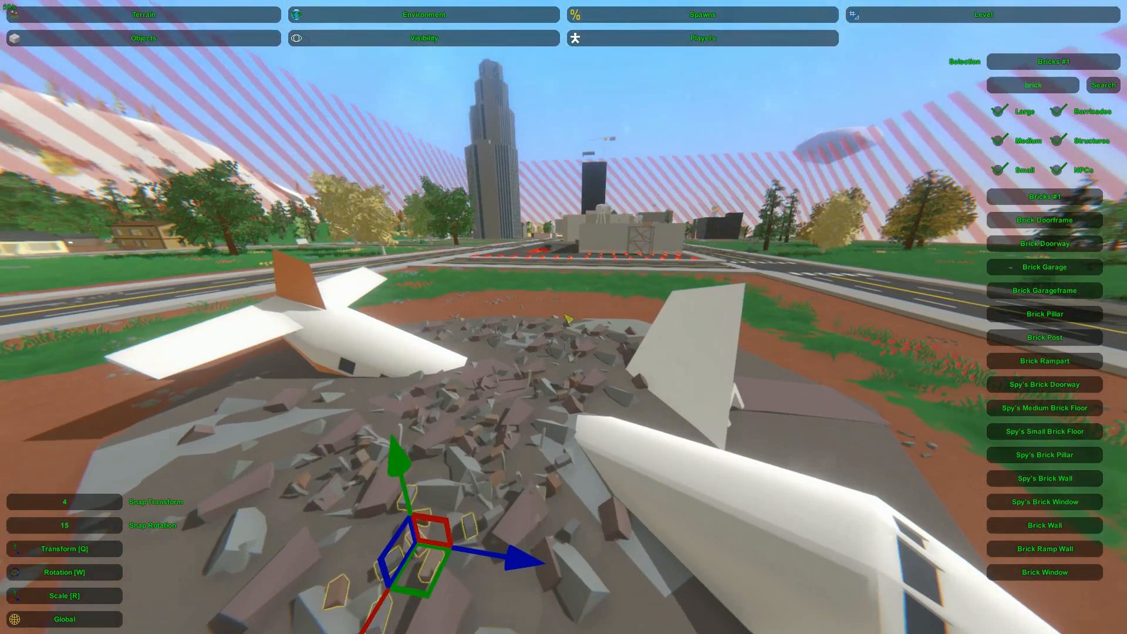
Filter the object list by "crate" and place a Crate #1 on the debris
{"action": "left_click", "coordinate": [605, 155]}
{"action": "key", "text": "s"}
{"action": "right_click_drag", "start_coordinate": [604, 154], "coordinate": [692, 152]}
{"action": "key", "text": "w"}
{"action": "right_click_drag", "start_coordinate": [563, 316], "coordinate": [361, 359]}
{"action": "key", "text": "d"}
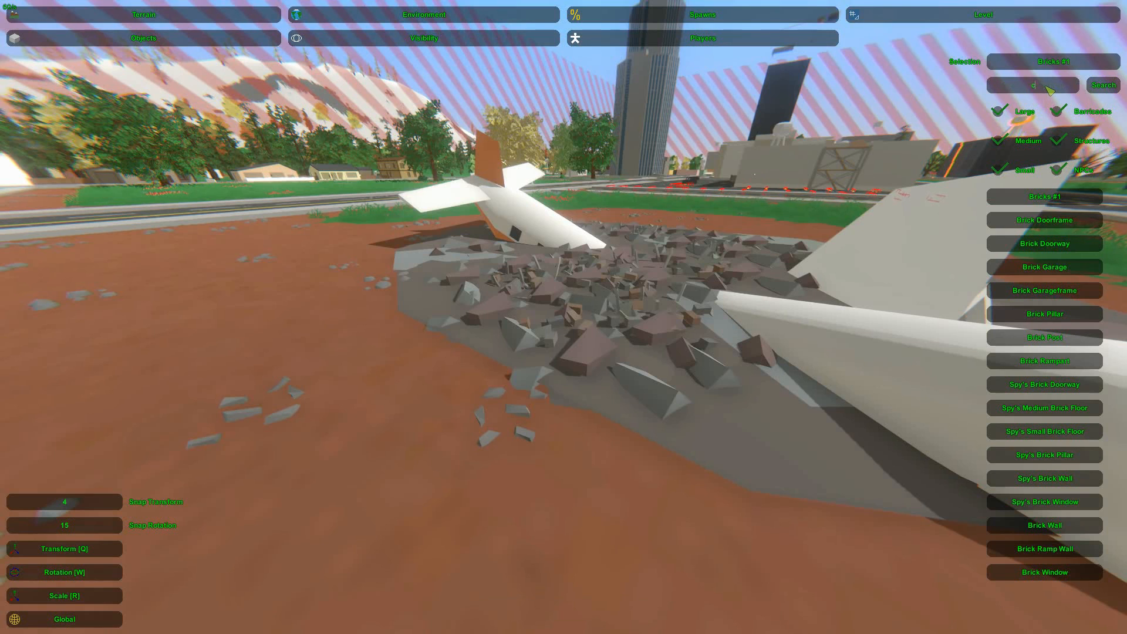
{"action": "key", "text": "Return"}
{"action": "right_click_drag", "start_coordinate": [1047, 88], "coordinate": [1065, 89]}
{"action": "left_click", "coordinate": [1039, 245]}
{"action": "key", "text": "e"}
Adjust the crate's rotation and height so it rests in the rubble
{"action": "right_click_drag", "start_coordinate": [567, 309], "coordinate": [563, 317]}
{"action": "key", "text": "w"}
{"action": "key", "text": "w"}
{"action": "key", "text": "q"}
{"action": "left_click_drag", "start_coordinate": [551, 218], "coordinate": [581, 230]}
{"action": "key", "text": "w"}
{"action": "key", "text": "q"}
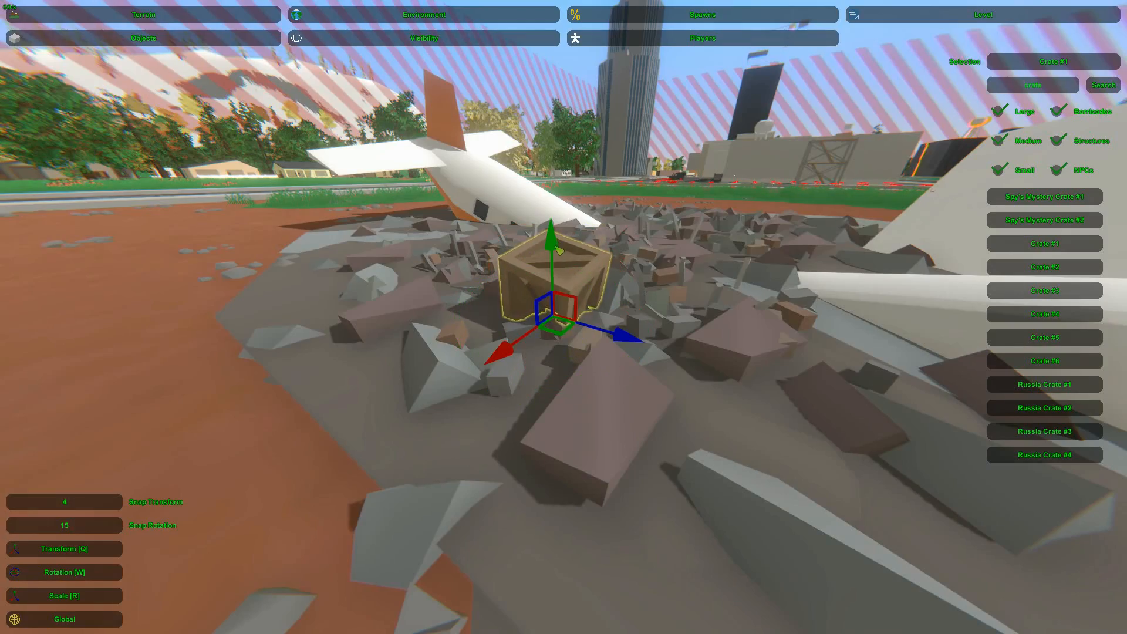
Place a second Crate #1 in the debris near the nose section's wing and position it
{"action": "right_click_drag", "start_coordinate": [578, 228], "coordinate": [563, 317]}
{"action": "key", "text": "e"}
{"action": "left_click_drag", "start_coordinate": [544, 300], "coordinate": [580, 305]}
{"action": "key", "text": "w"}
{"action": "left_click", "coordinate": [547, 342]}
{"action": "key", "text": "d"}
{"action": "right_click_drag", "start_coordinate": [547, 342], "coordinate": [435, 320]}
{"action": "key", "text": "d"}
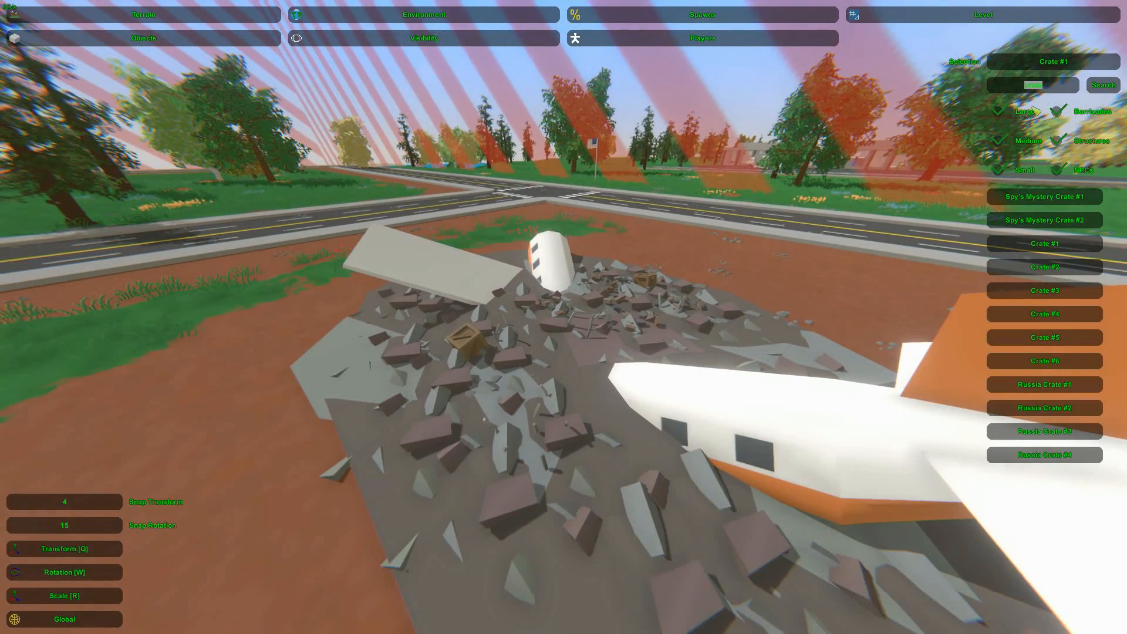
Filter the object list by "office" and try placing Office #2 and Office #3 at the crash site
{"action": "type", "text": "e"}
{"action": "left_click", "coordinate": [1103, 85]}
{"action": "left_click", "coordinate": [1044, 220]}
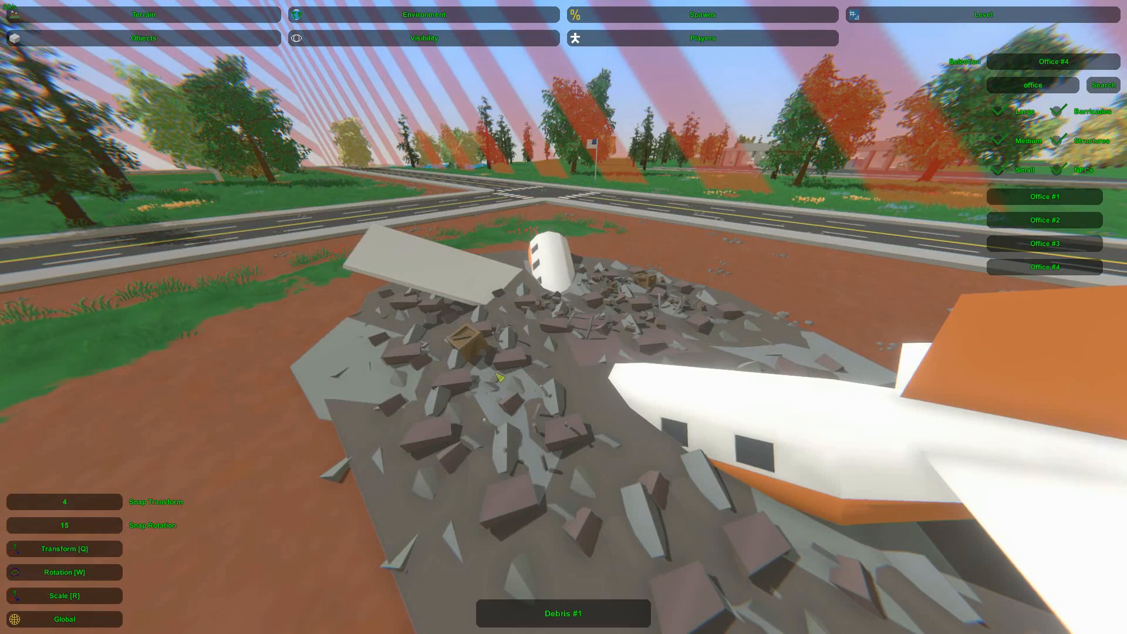
{"action": "left_click", "coordinate": [1045, 267]}
{"action": "right_click_drag", "start_coordinate": [543, 379], "coordinate": [446, 349]}
{"action": "key", "text": "s"}
{"action": "key", "text": "d"}
{"action": "key", "text": "Delete"}
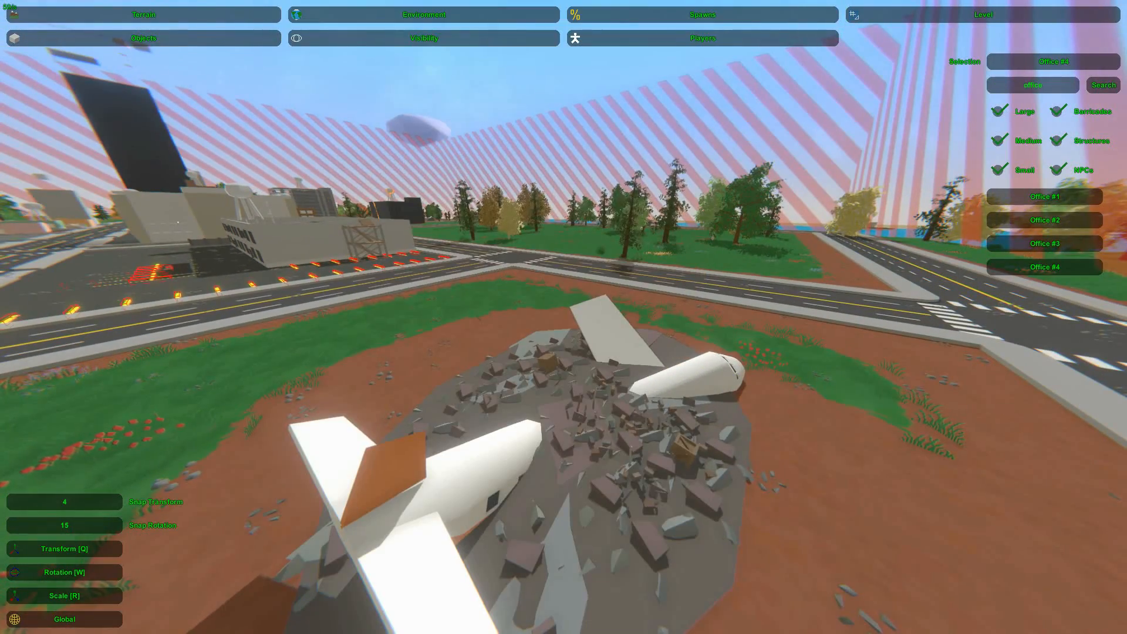
{"action": "key", "text": "e"}
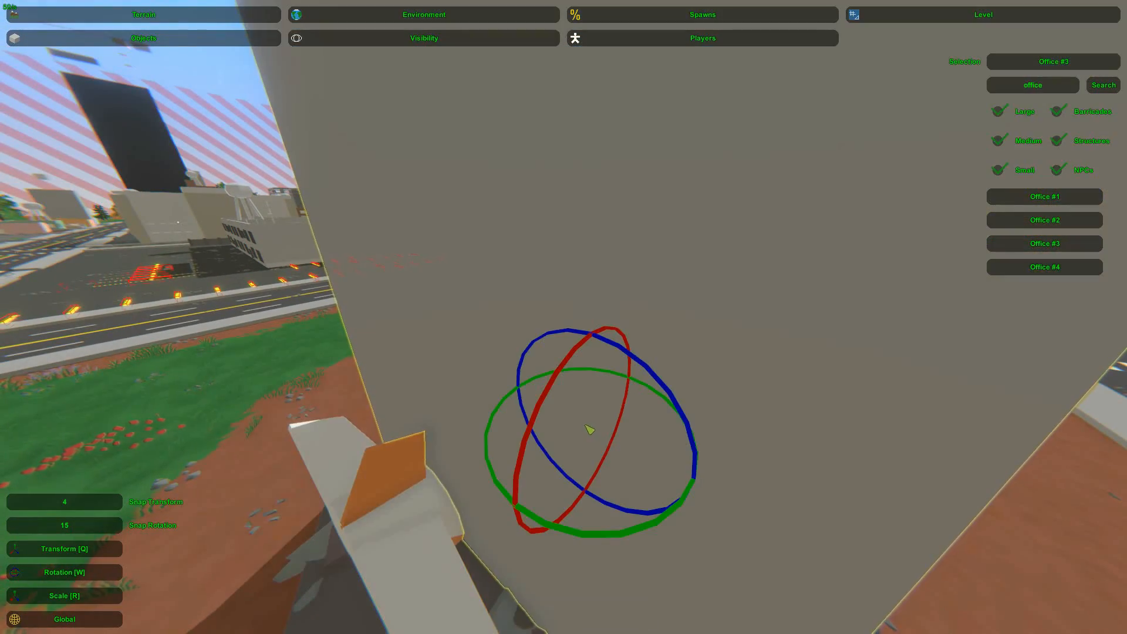
{"action": "key", "text": "Delete"}
Place another office building over the crash site and lower it into the ground
{"action": "key", "text": "e"}
{"action": "right_click_drag", "start_coordinate": [631, 423], "coordinate": [381, 416]}
{"action": "key", "text": "d"}
{"action": "key", "text": "s"}
{"action": "key", "text": "q"}
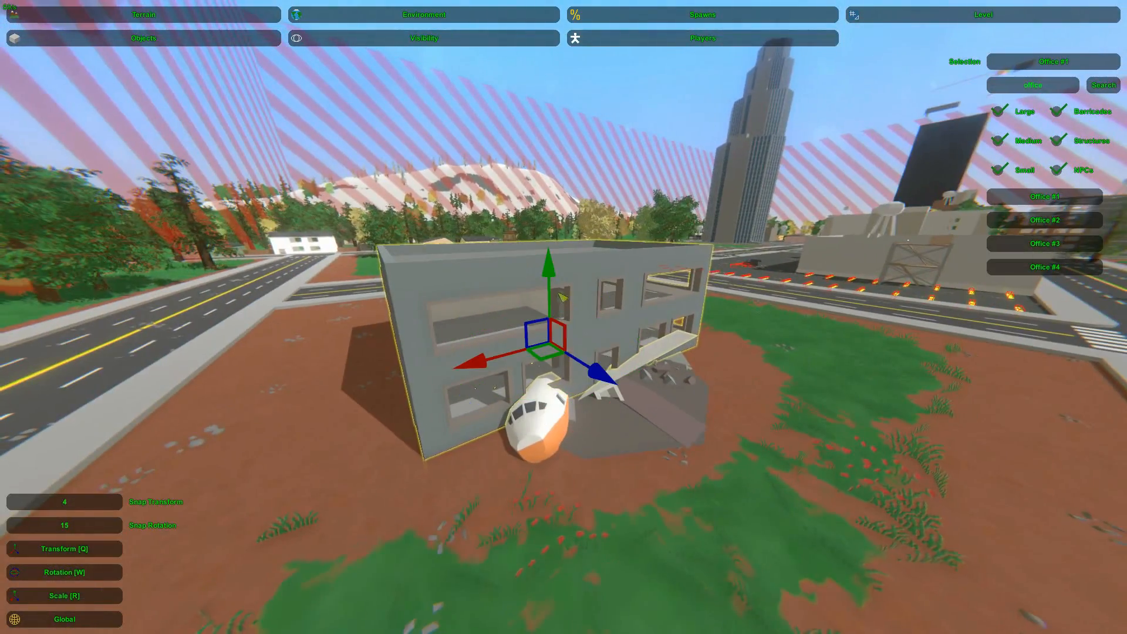
{"action": "left_click_drag", "start_coordinate": [550, 280], "coordinate": [541, 361]}
Tilt the office building on its side and move it into the debris between the plane halves
{"action": "key", "text": "w"}
{"action": "key", "text": "d"}
{"action": "right_click_drag", "start_coordinate": [541, 361], "coordinate": [434, 367]}
{"action": "key", "text": "w"}
{"action": "key", "text": "q"}
{"action": "key", "text": "w"}
{"action": "left_click_drag", "start_coordinate": [561, 368], "coordinate": [537, 382]}
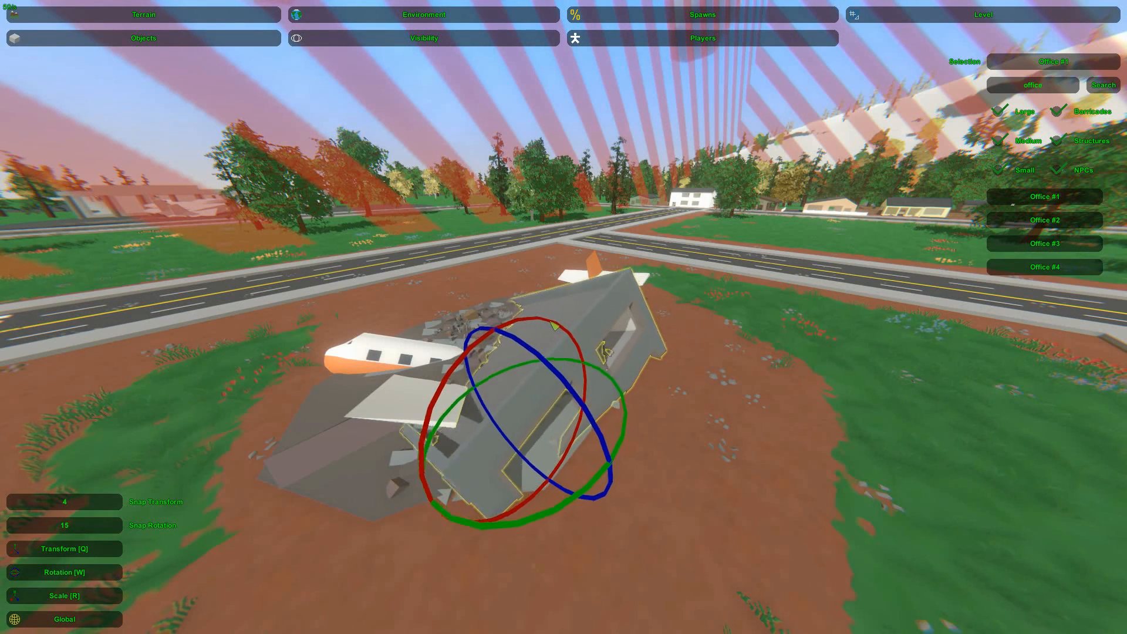
{"action": "key", "text": "q"}
{"action": "left_click_drag", "start_coordinate": [522, 440], "coordinate": [491, 417]}
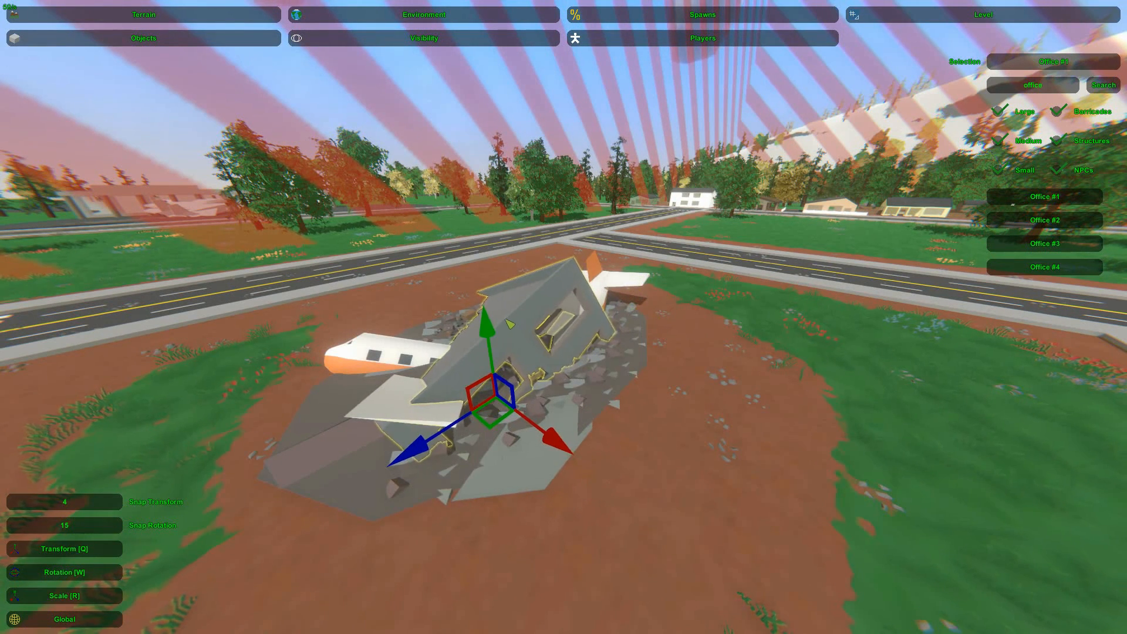
Lower Office #1 further into the debris and rotate it at a new angle between the plane halves
{"action": "key", "text": "a"}
{"action": "right_click_drag", "start_coordinate": [509, 341], "coordinate": [520, 433]}
{"action": "left_click_drag", "start_coordinate": [520, 432], "coordinate": [617, 270]}
{"action": "key", "text": "a"}
{"action": "right_click_drag", "start_coordinate": [612, 267], "coordinate": [577, 321]}
{"action": "left_click", "coordinate": [579, 322]}
{"action": "key", "text": "w"}
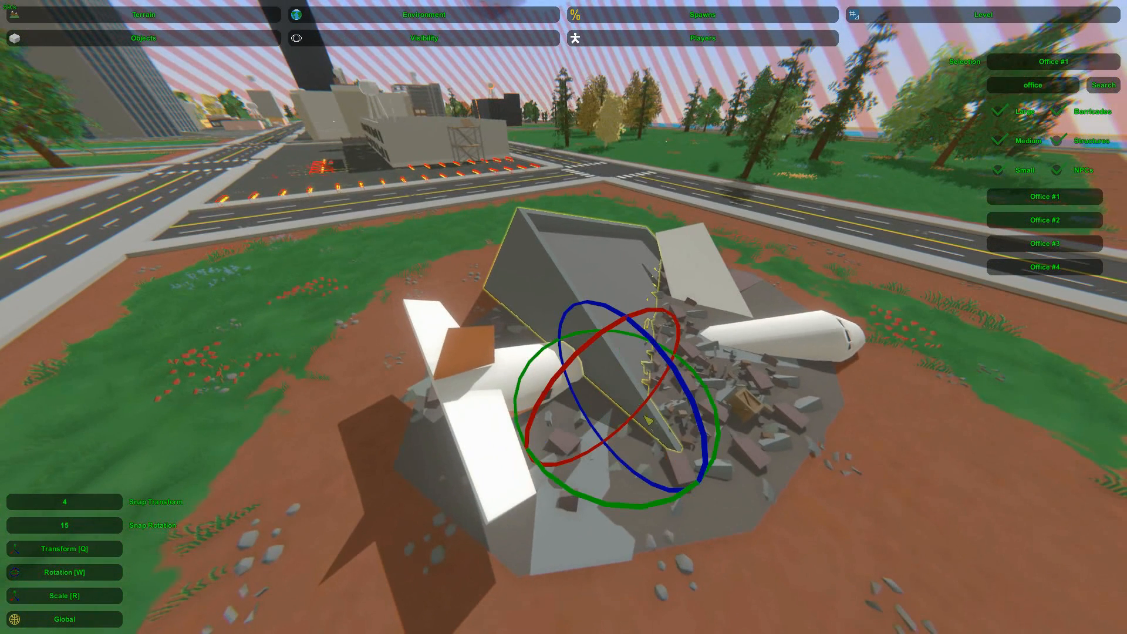
{"action": "left_click_drag", "start_coordinate": [658, 319], "coordinate": [629, 356]}
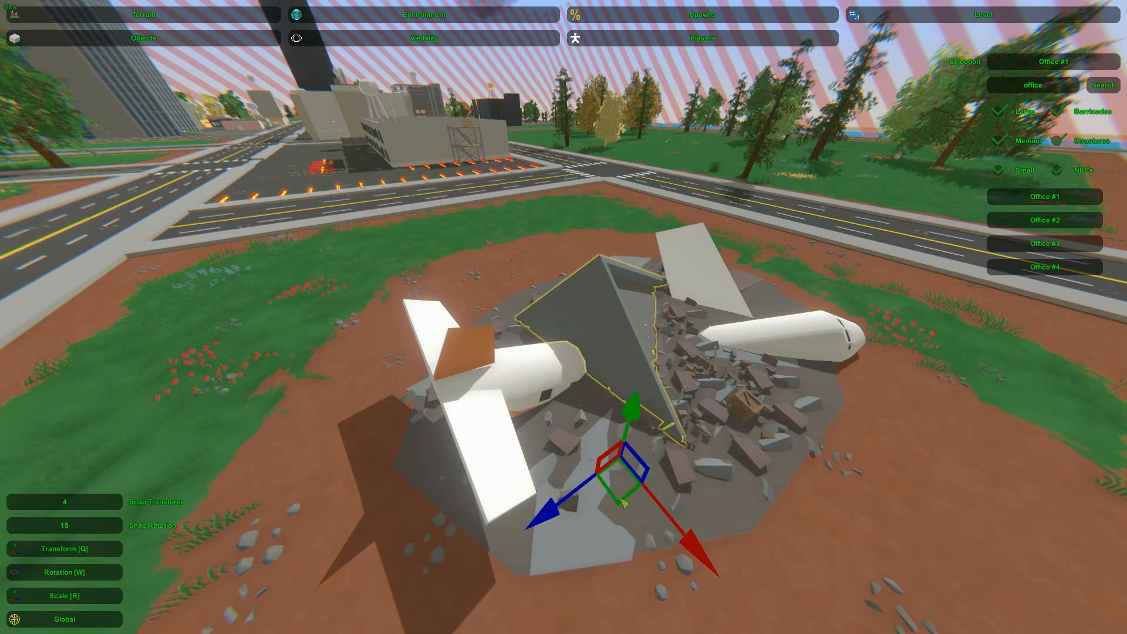
{"action": "key", "text": "w"}
{"action": "left_click_drag", "start_coordinate": [664, 608], "coordinate": [633, 608]}
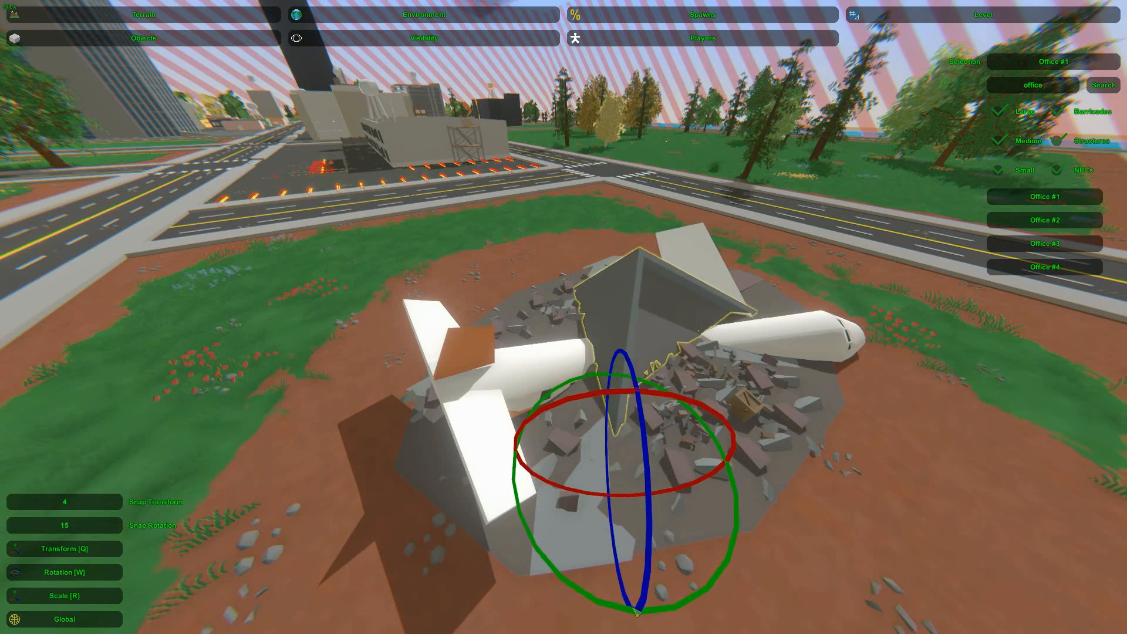
Add a second tilted office piece beside the plane's tail section and settle it into the debris
{"action": "key", "text": "q"}
{"action": "left_click", "coordinate": [638, 361]}
{"action": "key", "text": "a"}
{"action": "right_click_drag", "start_coordinate": [638, 361], "coordinate": [1024, 358]}
{"action": "key", "text": "w"}
{"action": "left_click", "coordinate": [726, 313]}
{"action": "right_click_drag", "start_coordinate": [727, 313], "coordinate": [574, 330]}
{"action": "key", "text": "s"}
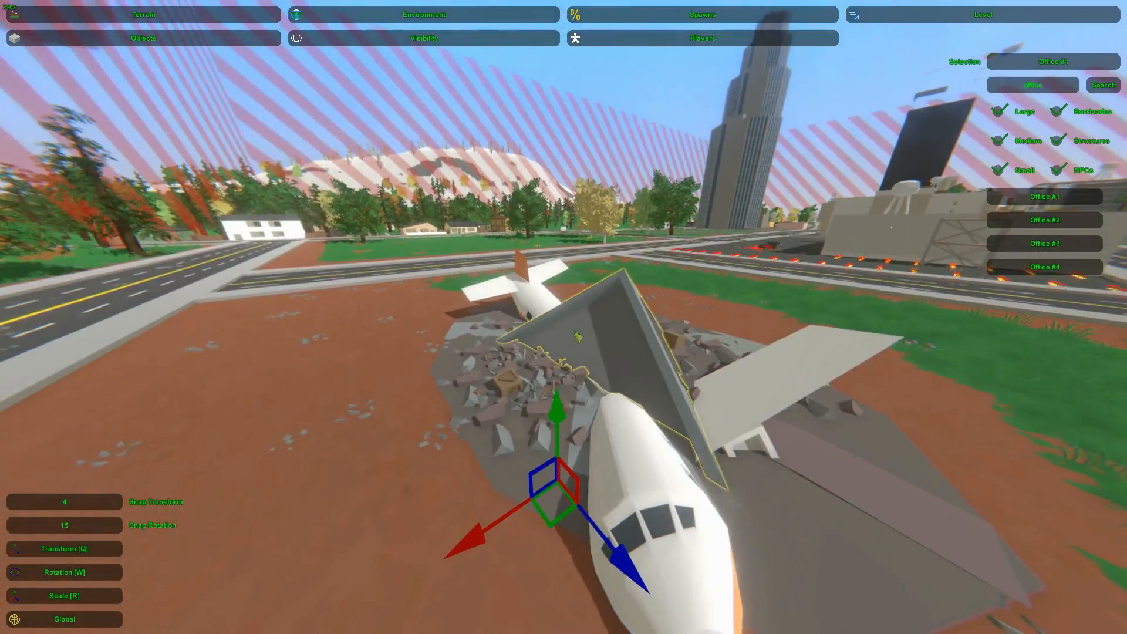
{"action": "key", "text": "w"}
{"action": "left_click_drag", "start_coordinate": [567, 350], "coordinate": [525, 499]}
{"action": "key", "text": "q"}
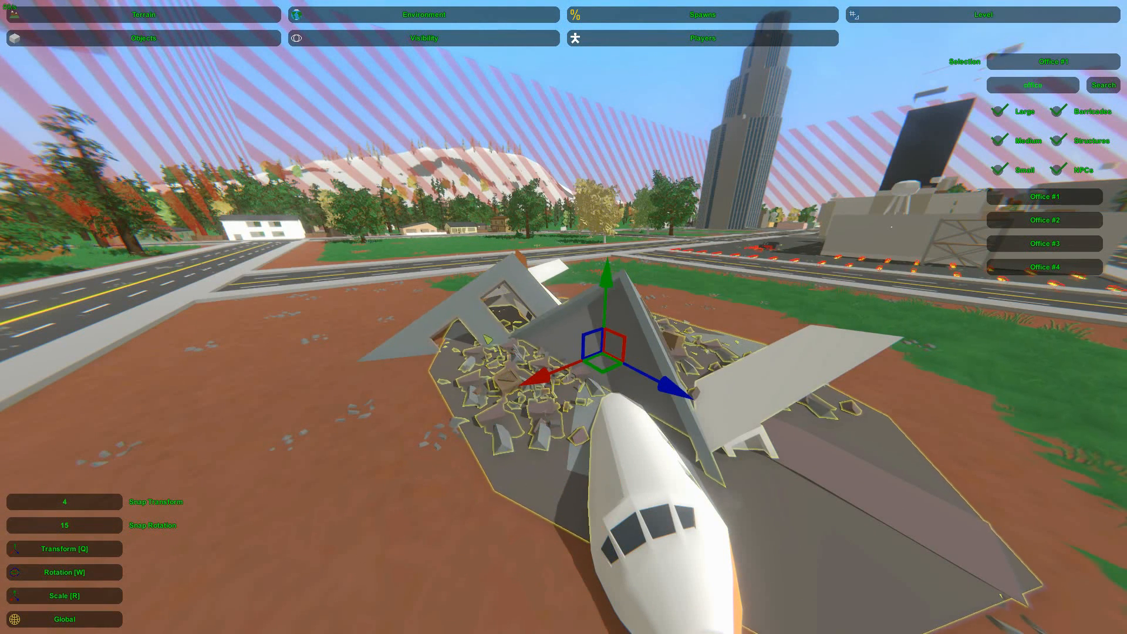
{"action": "left_click", "coordinate": [516, 406]}
{"action": "left_click_drag", "start_coordinate": [506, 473], "coordinate": [509, 522]}
{"action": "right_click_drag", "start_coordinate": [509, 522], "coordinate": [569, 366]}
Examine the finished crash site with its collapsed office from several sides
{"action": "key", "text": "s"}
{"action": "left_click", "coordinate": [629, 261]}
{"action": "right_click_drag", "start_coordinate": [630, 261], "coordinate": [375, 214]}
{"action": "key", "text": "d"}
{"action": "right_click_drag", "start_coordinate": [563, 317], "coordinate": [798, 323]}
{"action": "key", "text": "w"}
{"action": "key", "text": "a"}
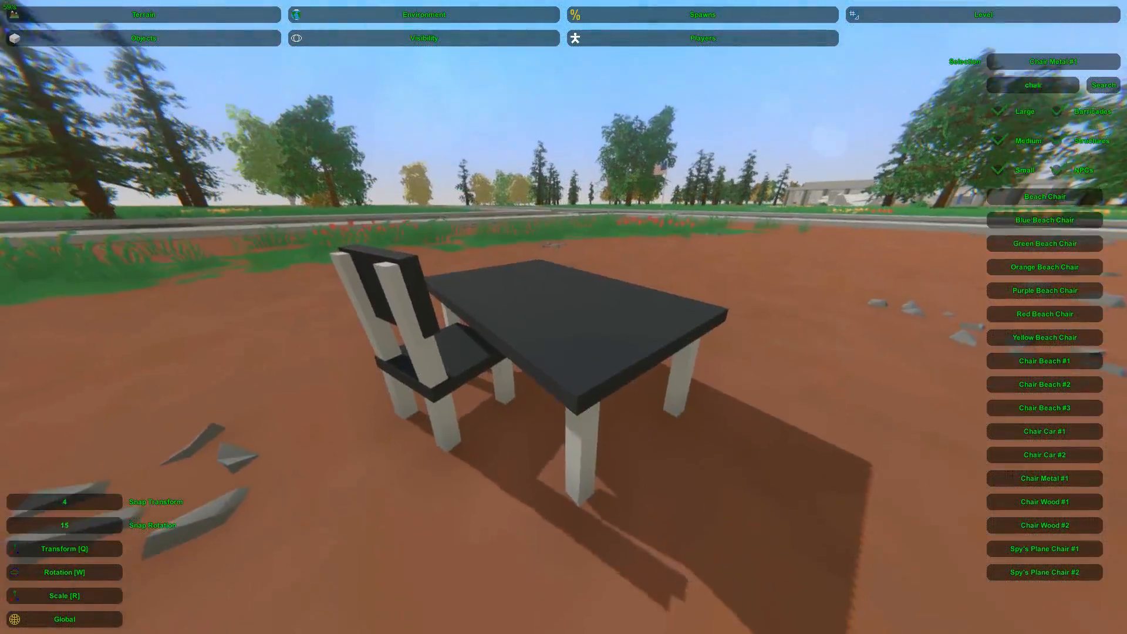
{"action": "right_click_drag", "start_coordinate": [757, 252], "coordinate": [757, 288]}
{"action": "key", "text": "s"}
{"action": "key", "text": "w"}
{"action": "key", "text": "s"}
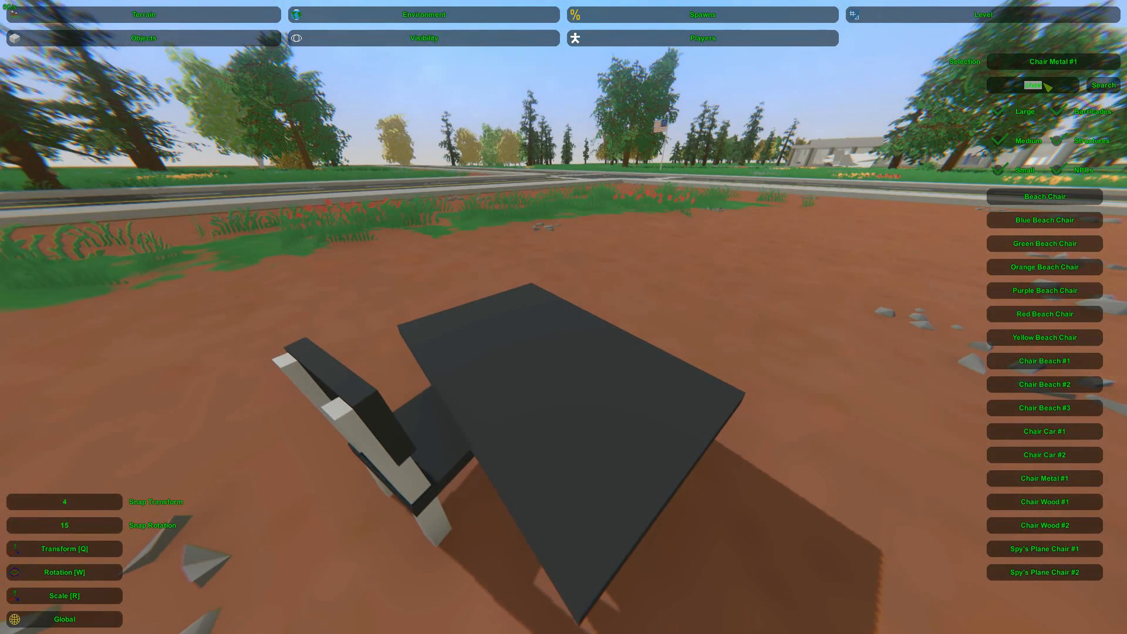
Filter the object list by "book" and place a White Book on the tabletop
{"action": "key", "text": "Return"}
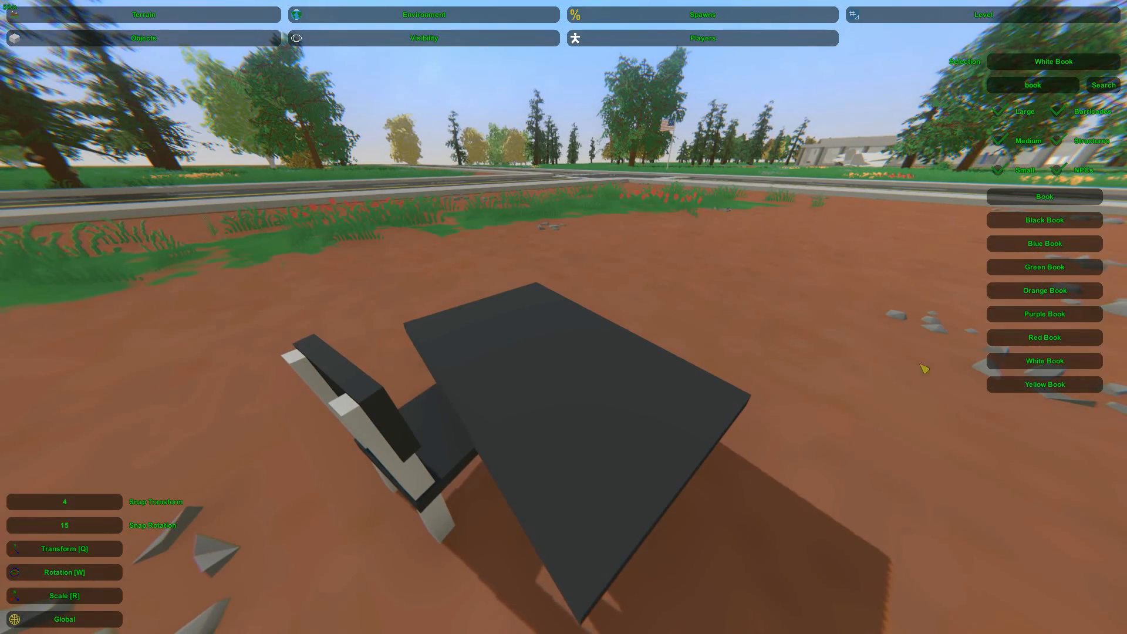
{"action": "key", "text": "e"}
{"action": "right_click_drag", "start_coordinate": [545, 369], "coordinate": [657, 364]}
{"action": "key", "text": "s"}
{"action": "key", "text": "a"}
{"action": "right_click_drag", "start_coordinate": [571, 300], "coordinate": [675, 307]}
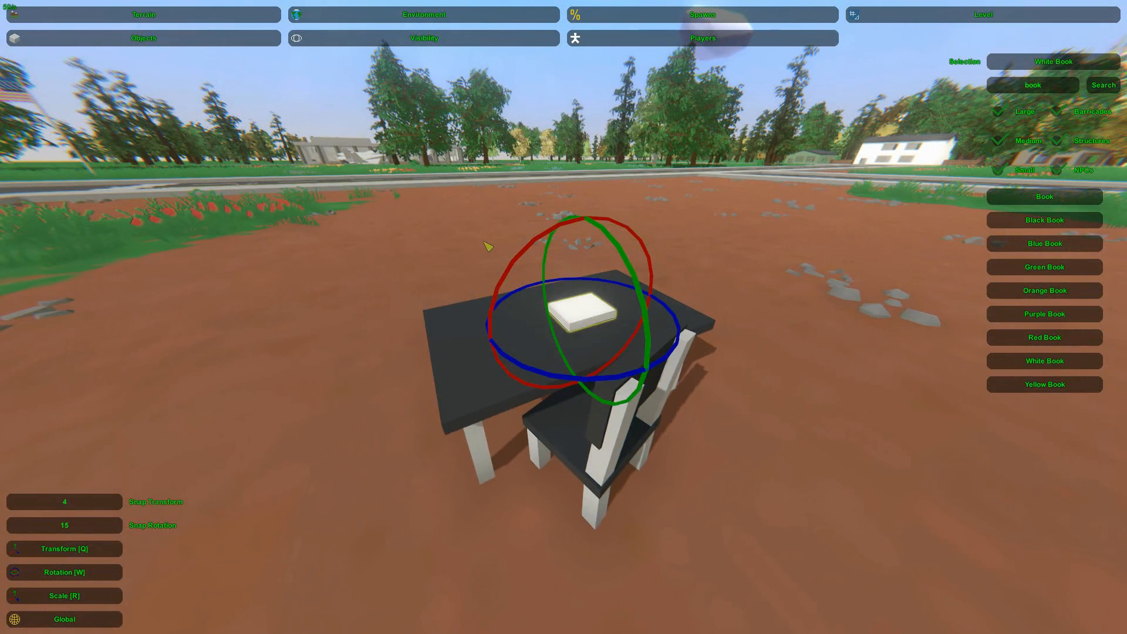
{"action": "left_click", "coordinate": [547, 97]}
{"action": "key", "text": "w"}
{"action": "right_click_drag", "start_coordinate": [547, 97], "coordinate": [554, 108]}
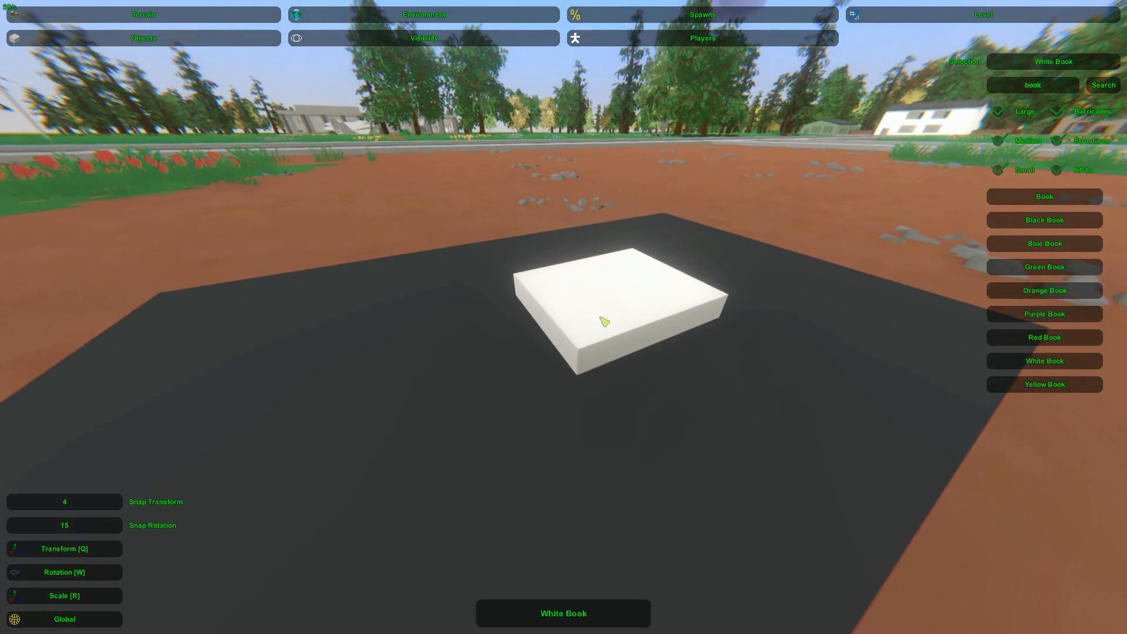
Flatten the White Book into a thin slab lying on the tabletop
{"action": "left_click", "coordinate": [596, 319]}
{"action": "right_click_drag", "start_coordinate": [596, 320], "coordinate": [600, 293]}
{"action": "key", "text": "q"}
{"action": "mouse_move", "coordinate": [625, 290]}
{"action": "left_mouse_down"}
{"action": "mouse_move", "coordinate": [633, 258]}
{"action": "mouse_move", "coordinate": [632, 270]}
{"action": "left_mouse_up"}
{"action": "key", "text": "r"}
{"action": "key", "text": "q"}
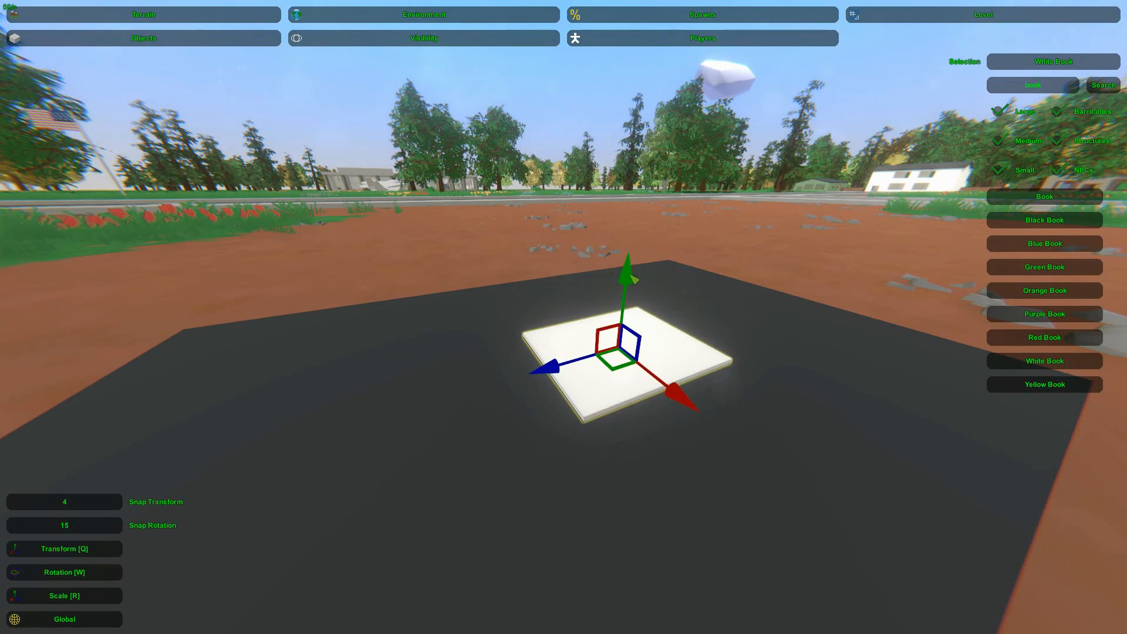
Stack flattened copies of the White Book on the first one and turn the top copy slightly
{"action": "key", "text": "r"}
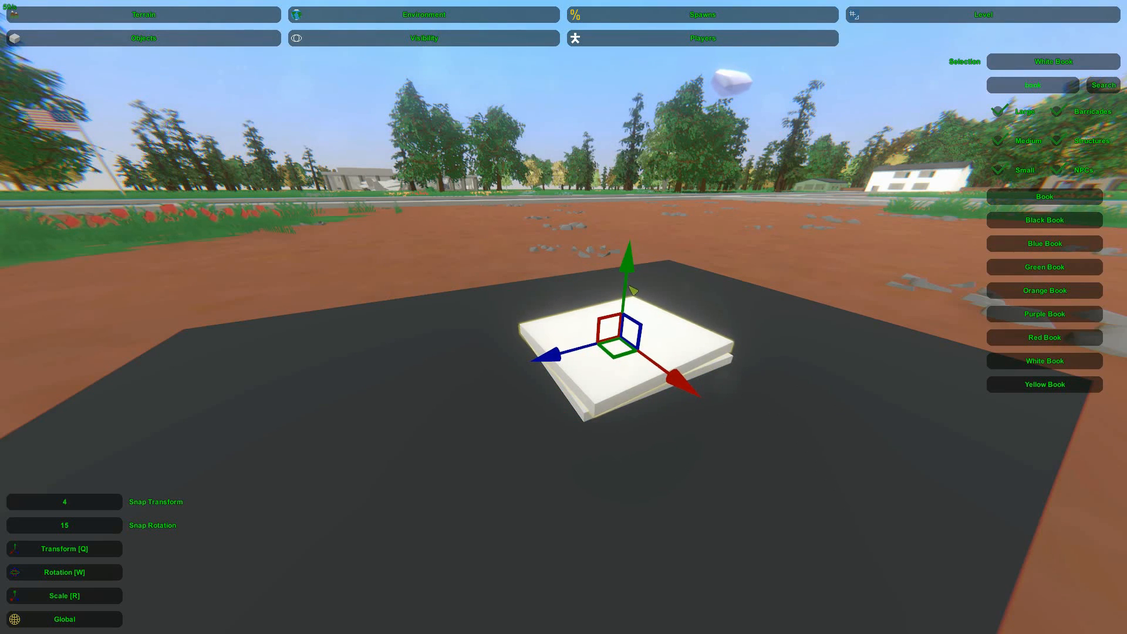
{"action": "key", "text": "w"}
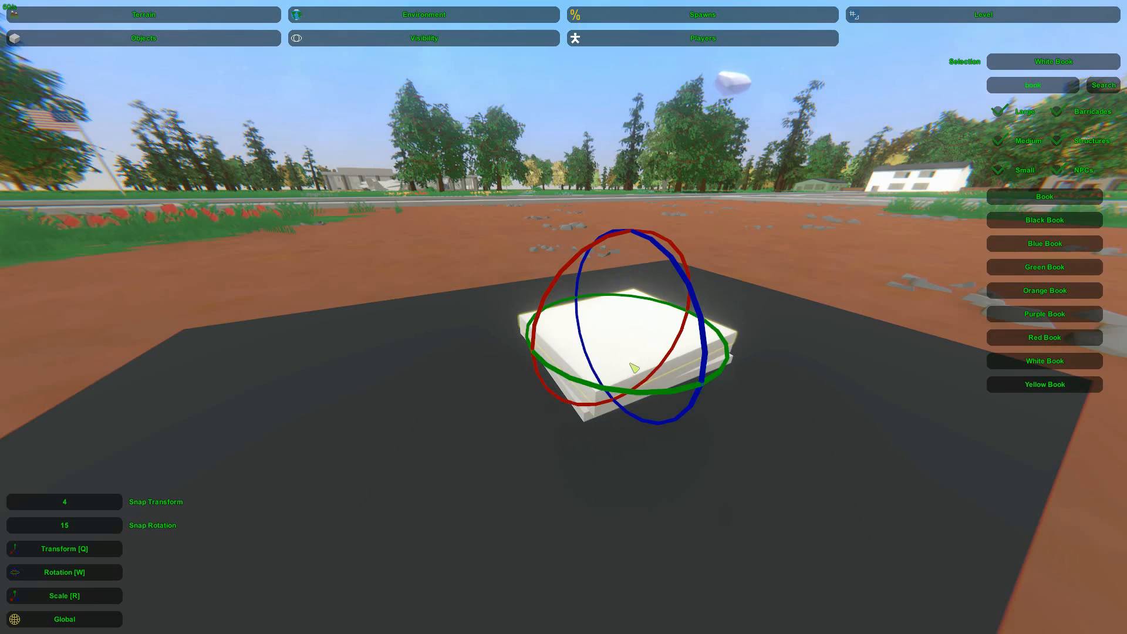
{"action": "mouse_move", "coordinate": [643, 396]}
{"action": "left_mouse_down"}
{"action": "mouse_move", "coordinate": [660, 394]}
{"action": "mouse_move", "coordinate": [640, 392]}
{"action": "left_mouse_up"}
{"action": "key", "text": "q"}
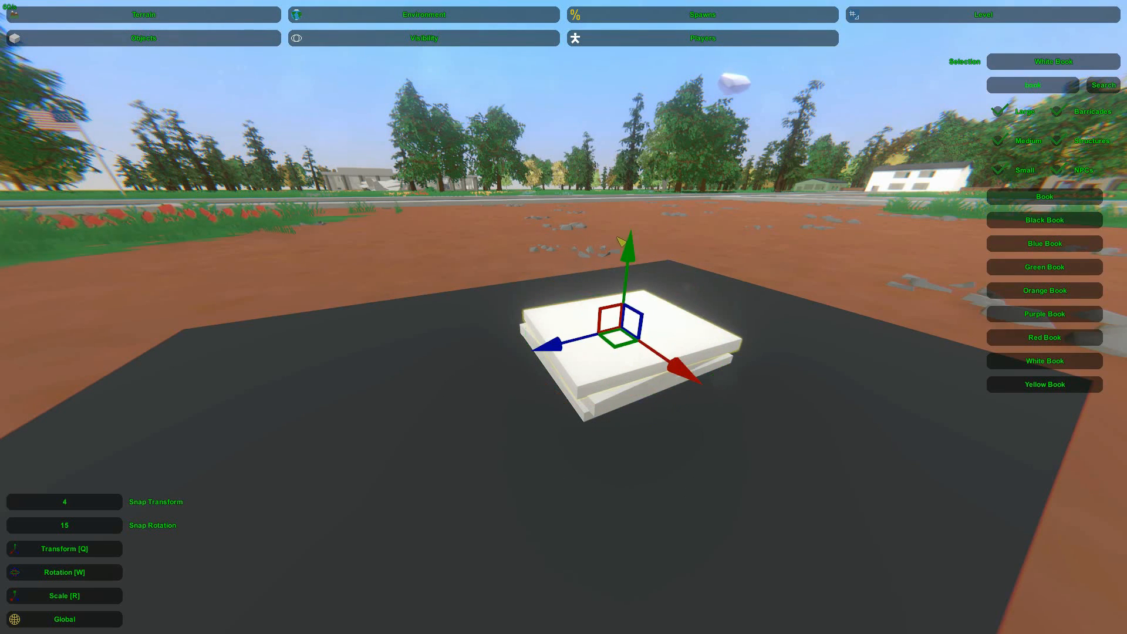
{"action": "key", "text": "r"}
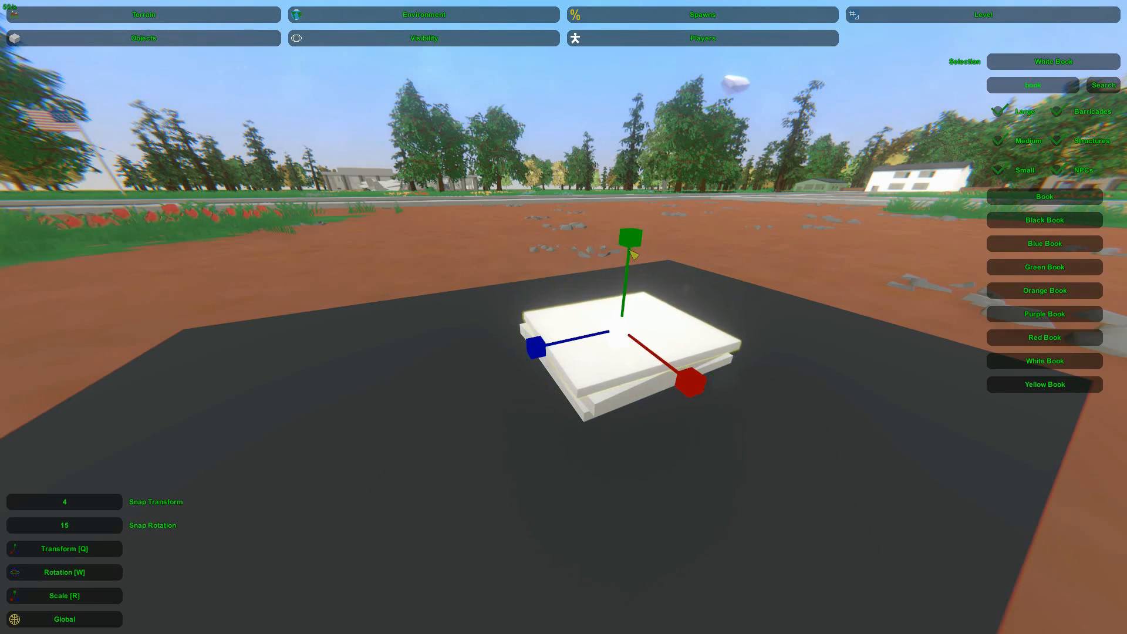
{"action": "key", "text": "q"}
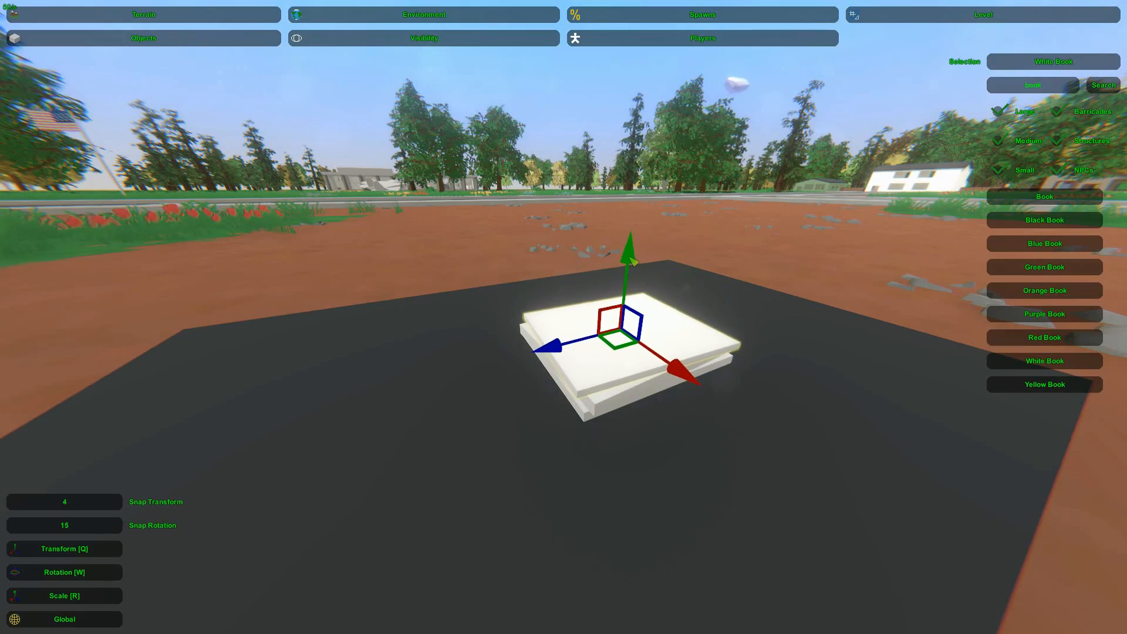
Examine the stack of flattened books on the table from several sides
{"action": "key", "text": "s"}
{"action": "right_click_drag", "start_coordinate": [591, 147], "coordinate": [540, 314]}
{"action": "key", "text": "w"}
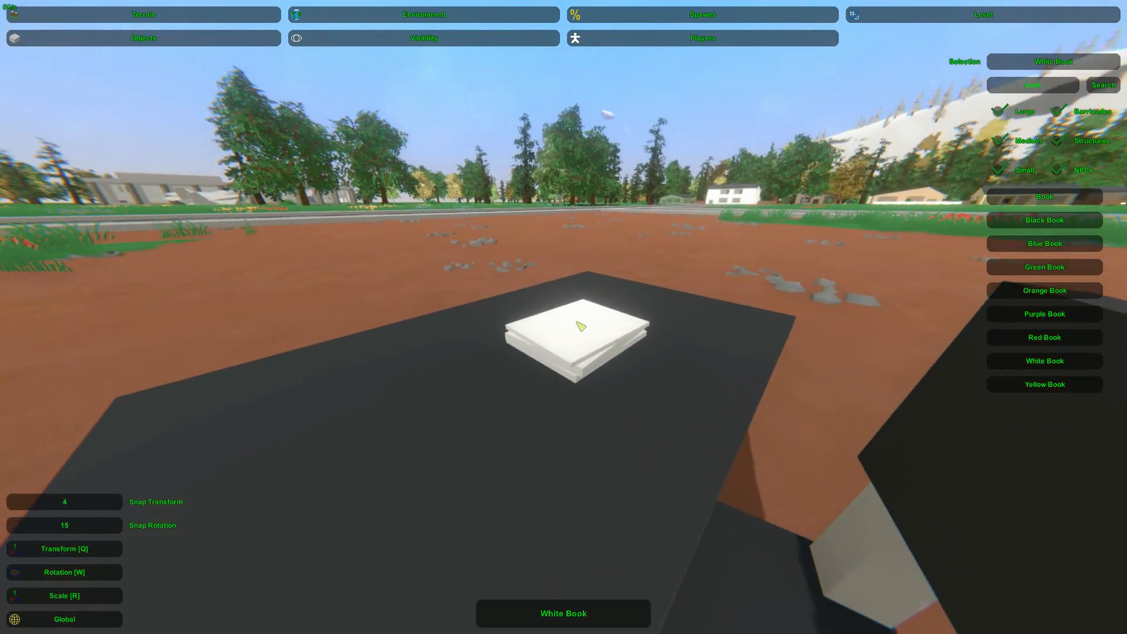
{"action": "left_click", "coordinate": [583, 331]}
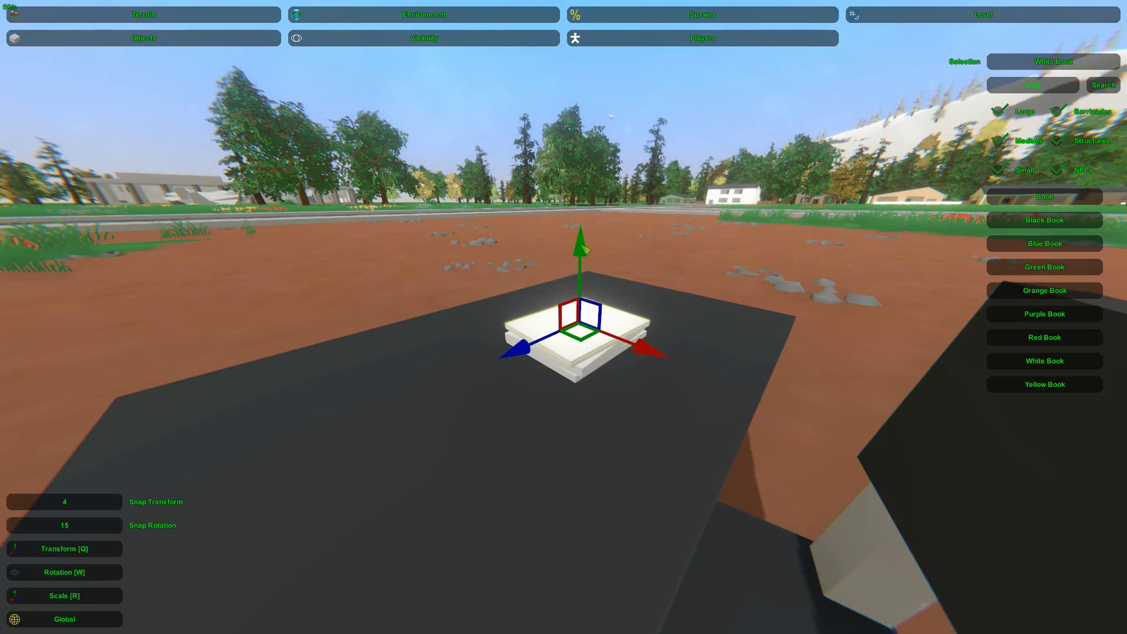
{"action": "key", "text": "w"}
{"action": "right_click_drag", "start_coordinate": [621, 287], "coordinate": [272, 282]}
{"action": "key", "text": "s"}
{"action": "key", "text": "w"}
{"action": "key", "text": "s"}
{"action": "key", "text": "d"}
{"action": "key", "text": "d"}
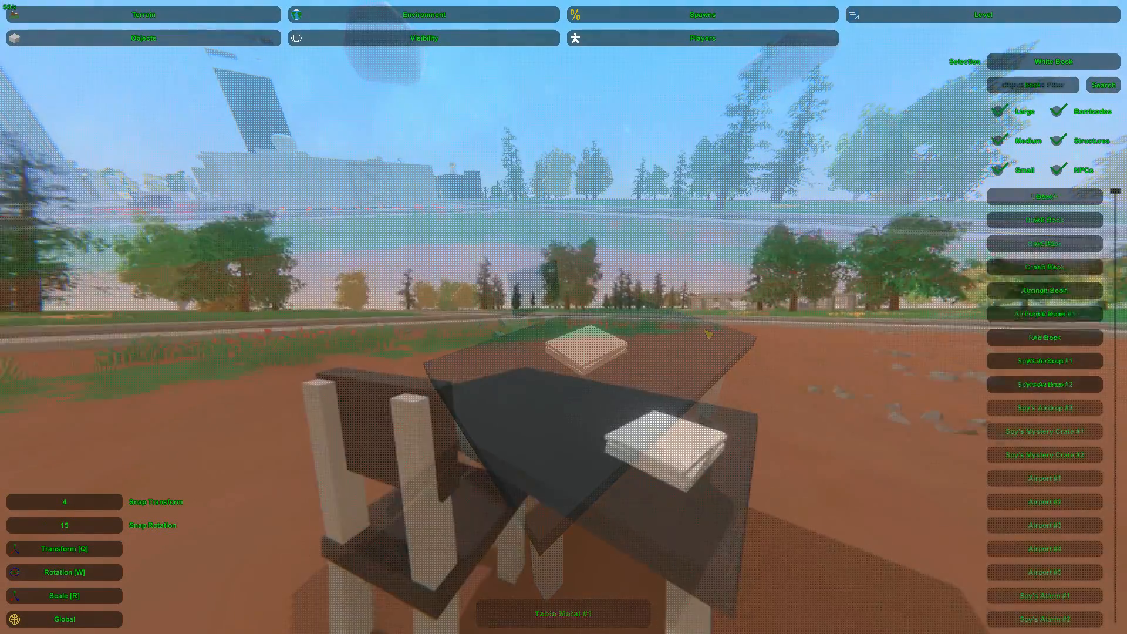
{"action": "mouse_move", "coordinate": [563, 317]}
{"action": "right_mouse_down"}
{"action": "mouse_move", "coordinate": [572, 364]}
{"action": "mouse_move", "coordinate": [565, 321]}
{"action": "right_mouse_up"}
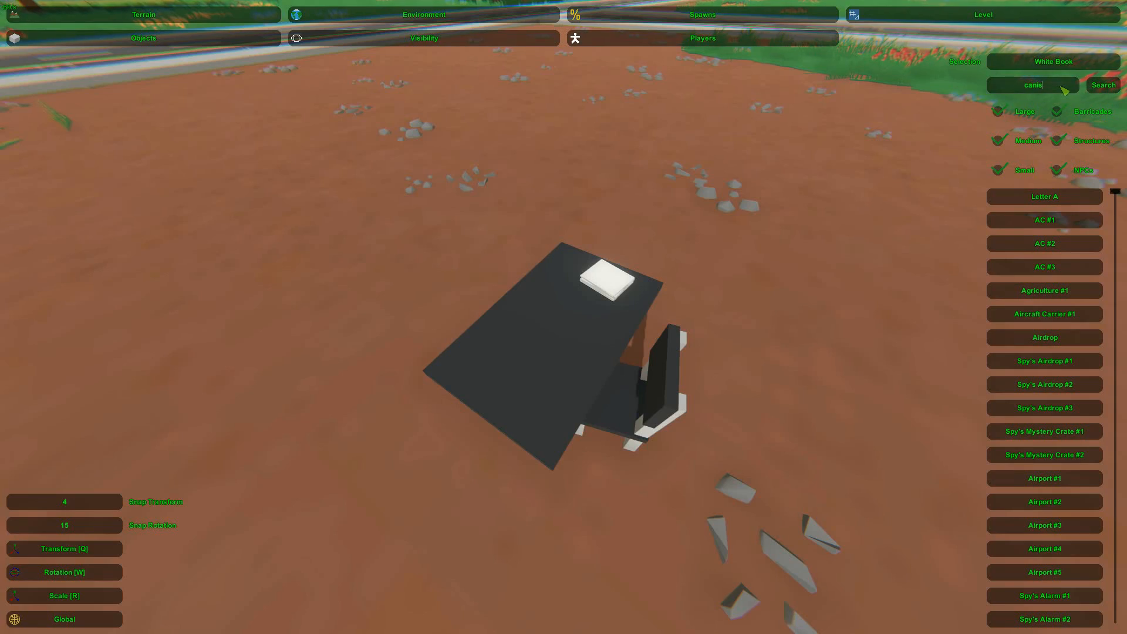
Filter the object list by "canis" and place Canister #1 upright beside the table
{"action": "key", "text": "Return"}
{"action": "mouse_move", "coordinate": [563, 317]}
{"action": "right_mouse_down"}
{"action": "mouse_move", "coordinate": [564, 276]}
{"action": "mouse_move", "coordinate": [564, 352]}
{"action": "mouse_move", "coordinate": [543, 352]}
{"action": "mouse_move", "coordinate": [540, 376]}
{"action": "mouse_move", "coordinate": [554, 315]}
{"action": "right_mouse_up"}
{"action": "left_click", "coordinate": [1045, 197]}
{"action": "key", "text": "e"}
{"action": "key", "text": "s"}
{"action": "key", "text": "q"}
{"action": "left_click_drag", "start_coordinate": [585, 340], "coordinate": [574, 333]}
{"action": "key", "text": "w"}
{"action": "left_click_drag", "start_coordinate": [554, 257], "coordinate": [392, 172]}
{"action": "key", "text": "q"}
{"action": "left_click", "coordinate": [411, 171]}
Place Canister #2 at the upright canister, rotate it upright and raise it onto the canister as a cap
{"action": "key", "text": "w"}
{"action": "right_click_drag", "start_coordinate": [563, 317], "coordinate": [528, 311]}
{"action": "key", "text": "s"}
{"action": "key", "text": "w"}
{"action": "key", "text": "s"}
{"action": "key", "text": "s"}
{"action": "key", "text": "w"}
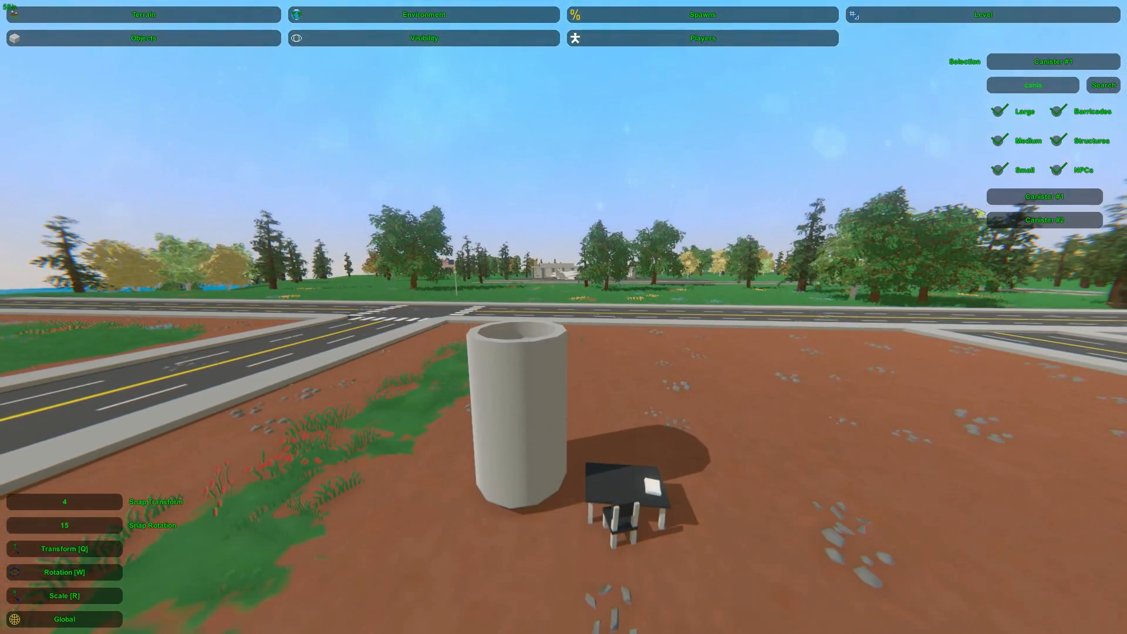
{"action": "left_click", "coordinate": [527, 330]}
{"action": "key", "text": "w"}
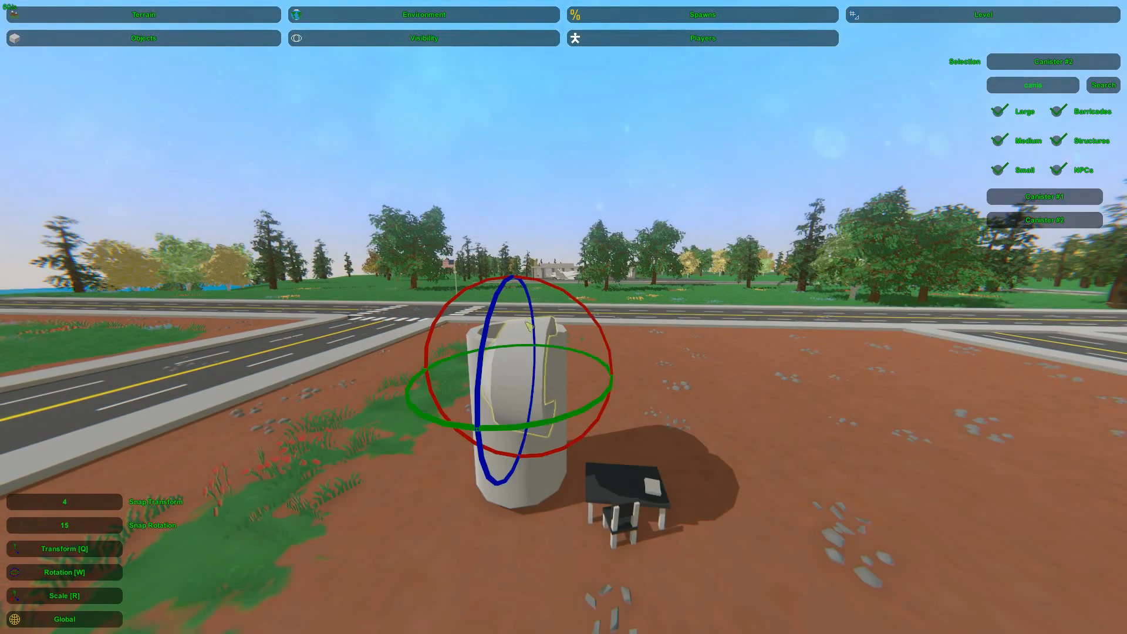
{"action": "left_click_drag", "start_coordinate": [546, 284], "coordinate": [520, 334]}
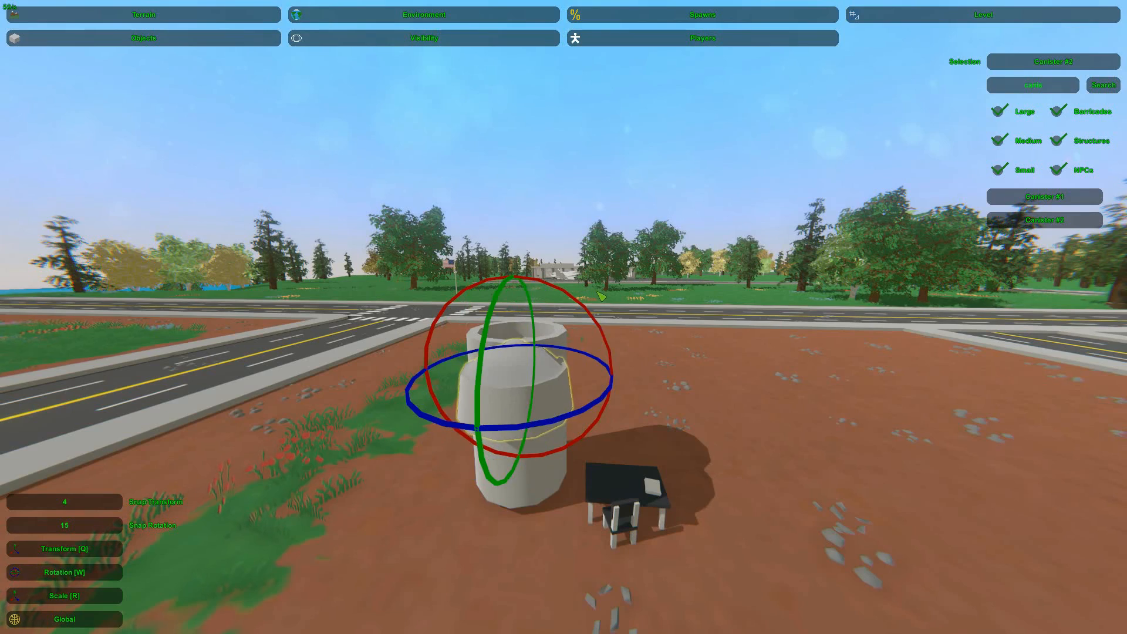
{"action": "key", "text": "q"}
{"action": "left_click_drag", "start_coordinate": [531, 336], "coordinate": [507, 341]}
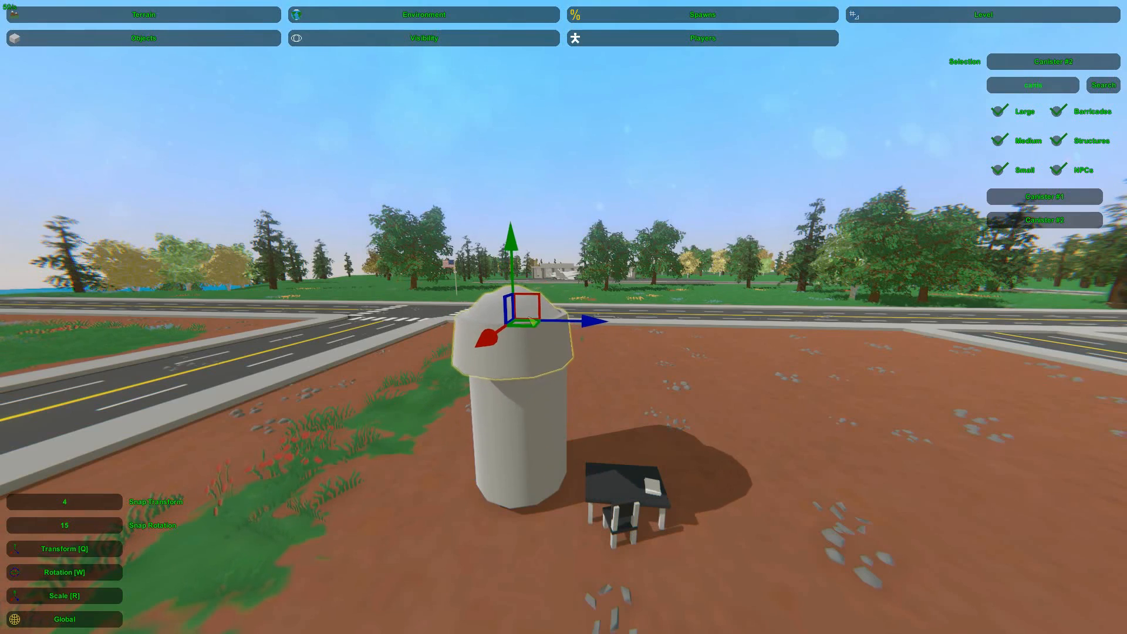
Align the Canister #2 cap with the canister body along both horizontal axes
{"action": "key", "text": "w"}
{"action": "right_click_drag", "start_coordinate": [510, 337], "coordinate": [563, 316]}
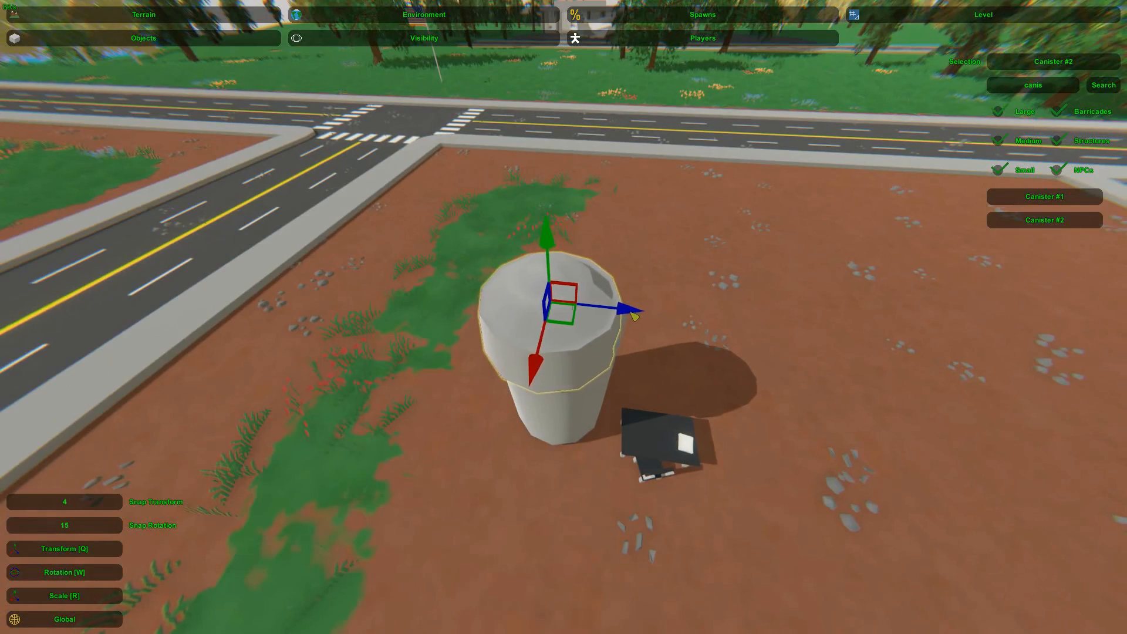
{"action": "key", "text": "a"}
{"action": "right_click_drag", "start_coordinate": [638, 314], "coordinate": [588, 312]}
{"action": "key", "text": "w"}
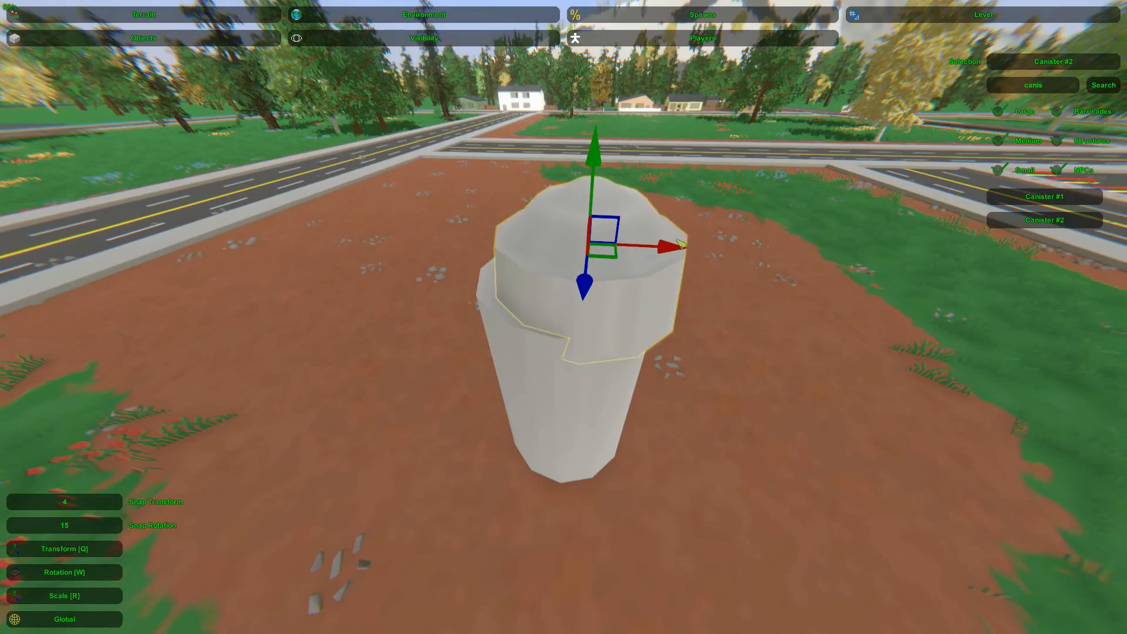
{"action": "key", "text": "d"}
{"action": "right_click_drag", "start_coordinate": [658, 251], "coordinate": [592, 304]}
{"action": "left_click_drag", "start_coordinate": [592, 273], "coordinate": [594, 272]}
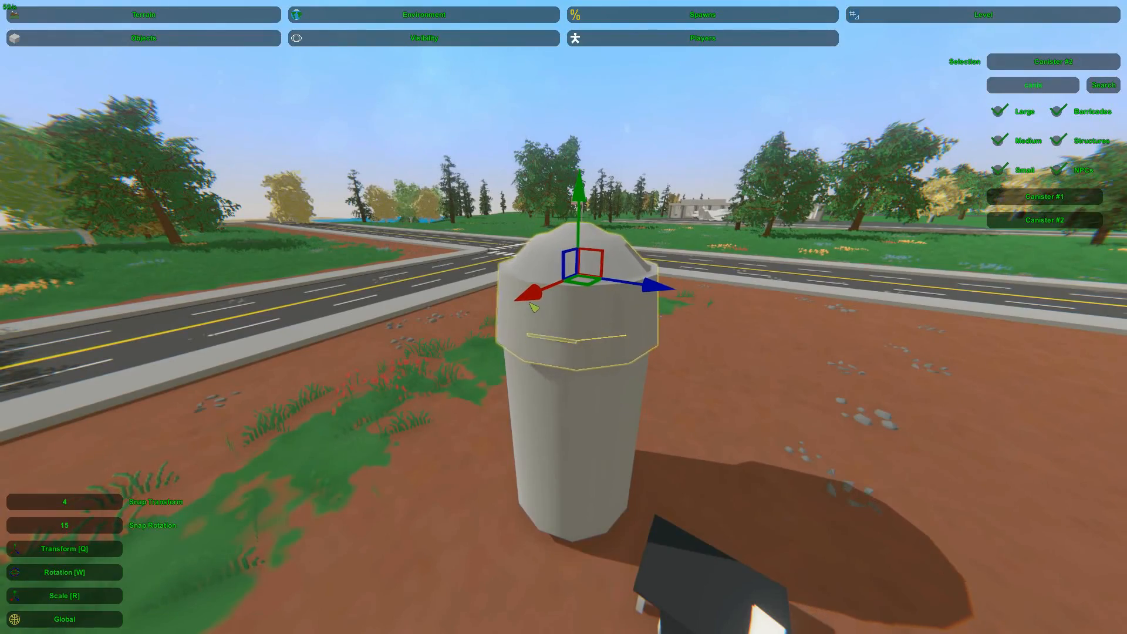
{"action": "key", "text": "d"}
{"action": "right_click_drag", "start_coordinate": [532, 307], "coordinate": [375, 346]}
Select both canister parts together, move them toward the table and scale them down
{"action": "key", "text": "w"}
{"action": "key", "text": "d"}
{"action": "key", "text": "s"}
{"action": "right_click_drag", "start_coordinate": [564, 381], "coordinate": [509, 329]}
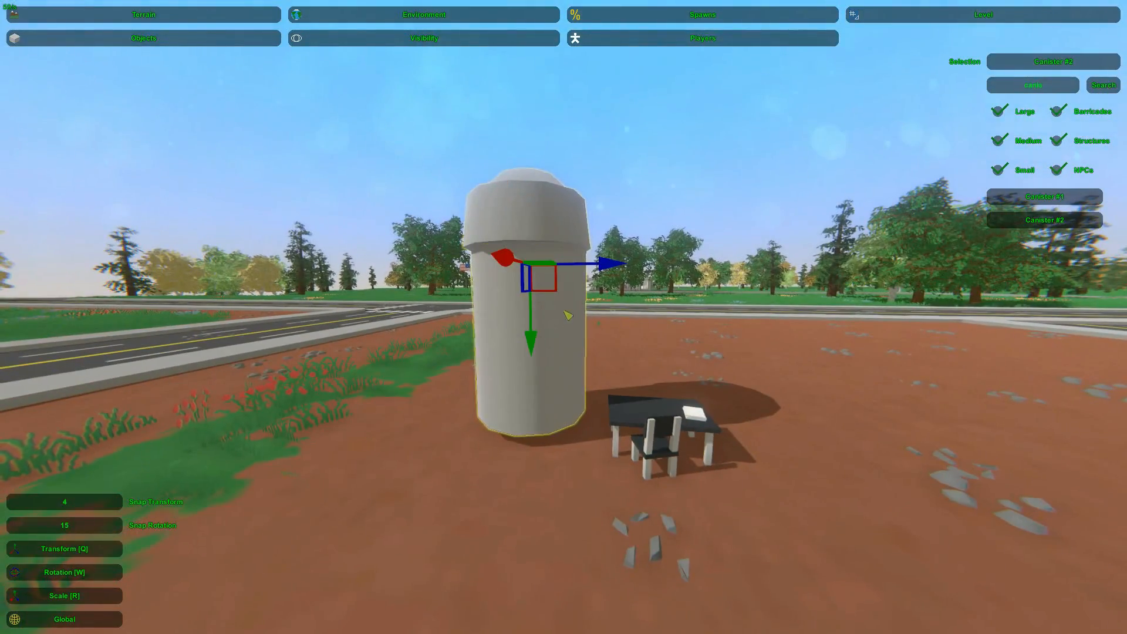
{"action": "left_click_drag", "start_coordinate": [544, 288], "coordinate": [606, 292]}
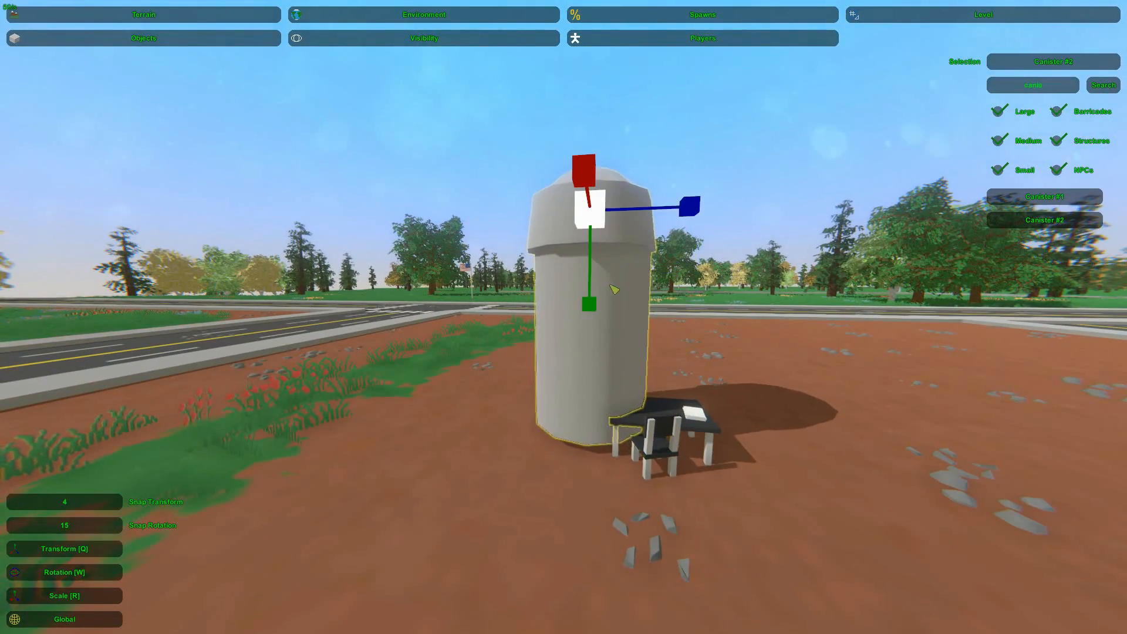
{"action": "left_click_drag", "start_coordinate": [607, 230], "coordinate": [668, 389]}
{"action": "key", "text": "q"}
{"action": "right_click_drag", "start_coordinate": [667, 389], "coordinate": [674, 389]}
Shrink the capped canister to cup size and move it onto the tabletop beside the book stack
{"action": "right_click_drag", "start_coordinate": [563, 316], "coordinate": [624, 332]}
{"action": "key", "text": "w"}
{"action": "key", "text": "r"}
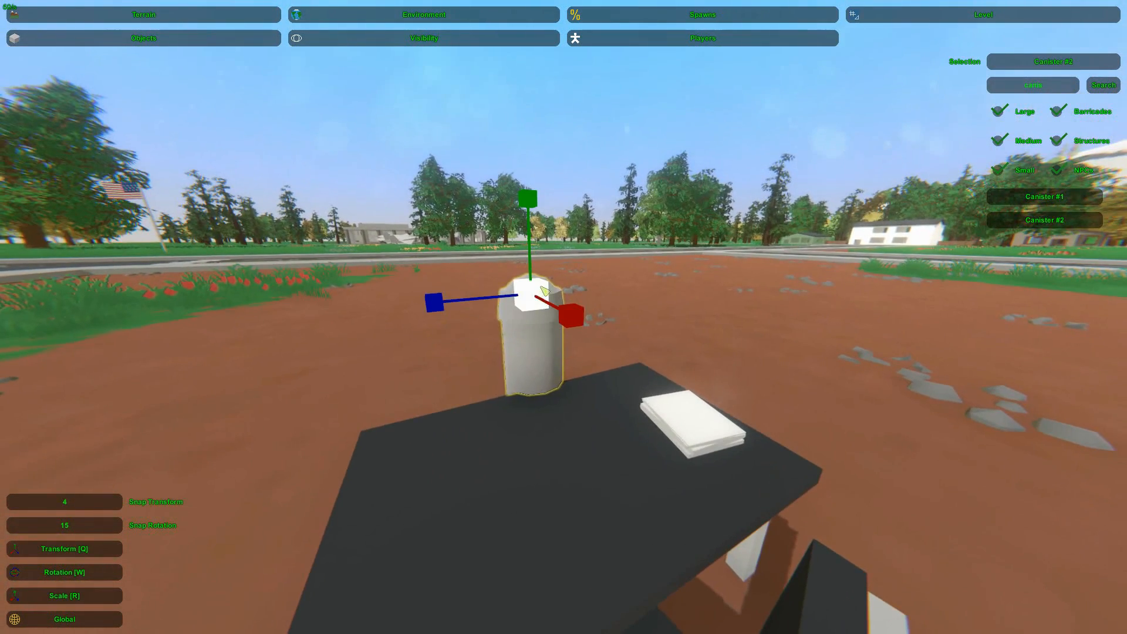
{"action": "left_click_drag", "start_coordinate": [556, 330], "coordinate": [613, 368]}
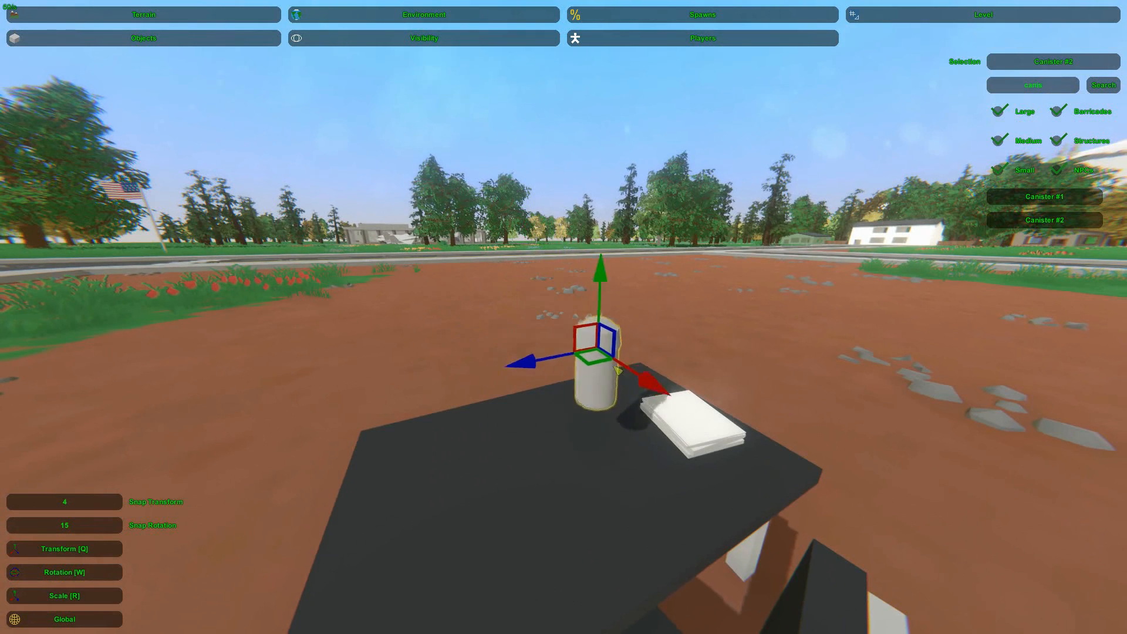
{"action": "left_click_drag", "start_coordinate": [508, 377], "coordinate": [524, 379]}
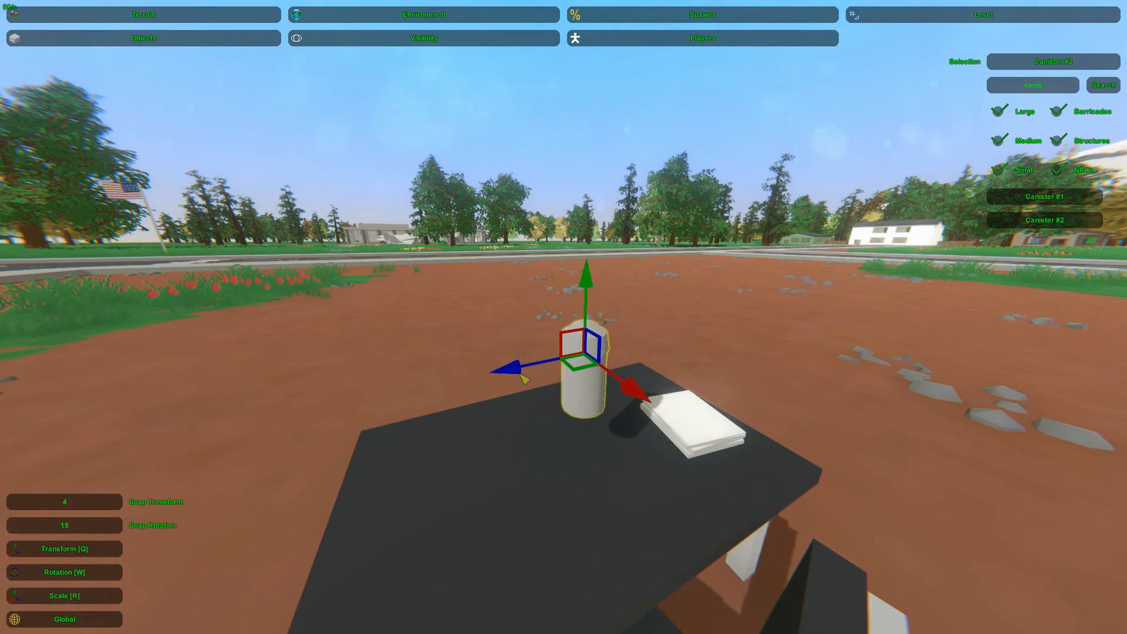
{"action": "left_click_drag", "start_coordinate": [594, 283], "coordinate": [598, 375]}
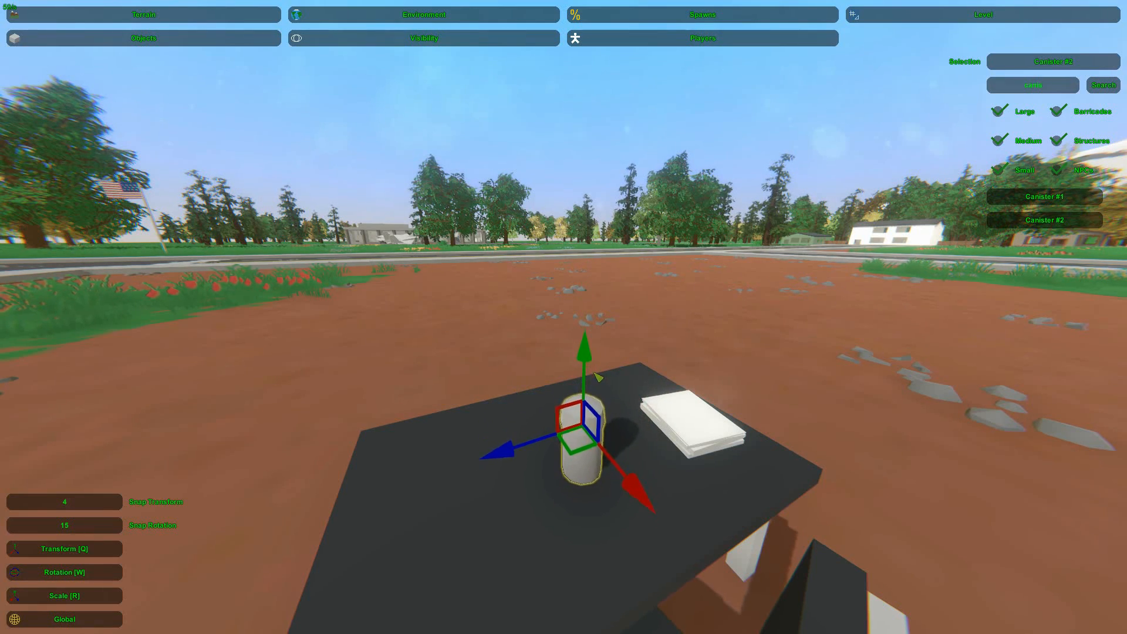
Tilt the Canister #2 cap and move it off the small canister onto the tabletop beside it
{"action": "left_click", "coordinate": [587, 225]}
{"action": "key", "text": "w"}
{"action": "right_click_drag", "start_coordinate": [588, 225], "coordinate": [621, 362]}
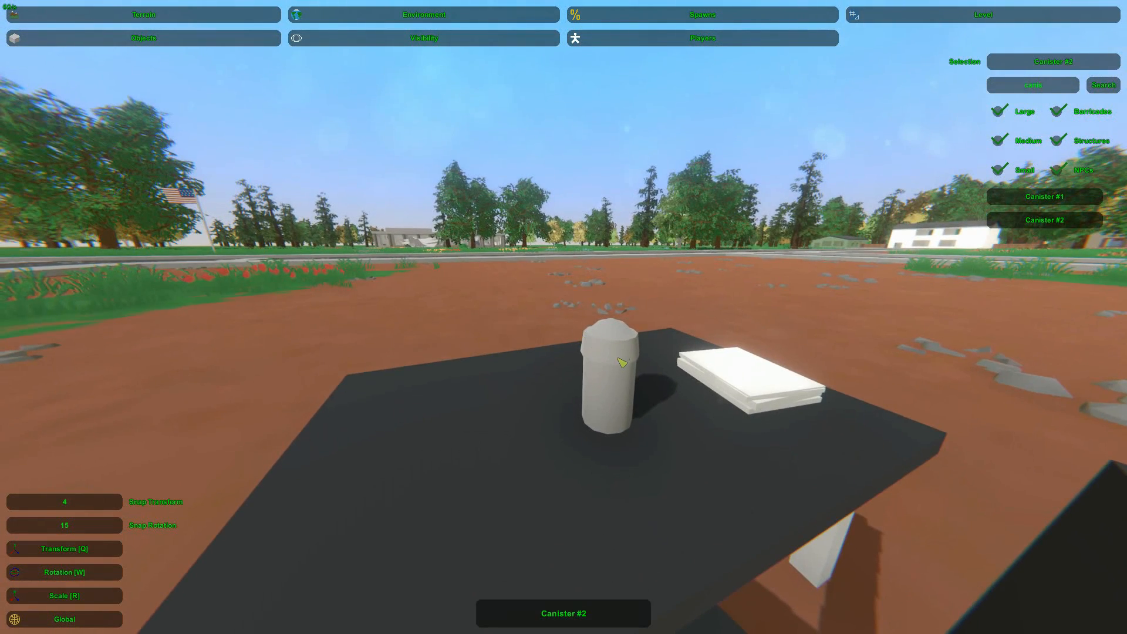
{"action": "left_click", "coordinate": [607, 337]}
{"action": "key", "text": "w"}
{"action": "left_click_drag", "start_coordinate": [585, 251], "coordinate": [500, 248]}
{"action": "key", "text": "q"}
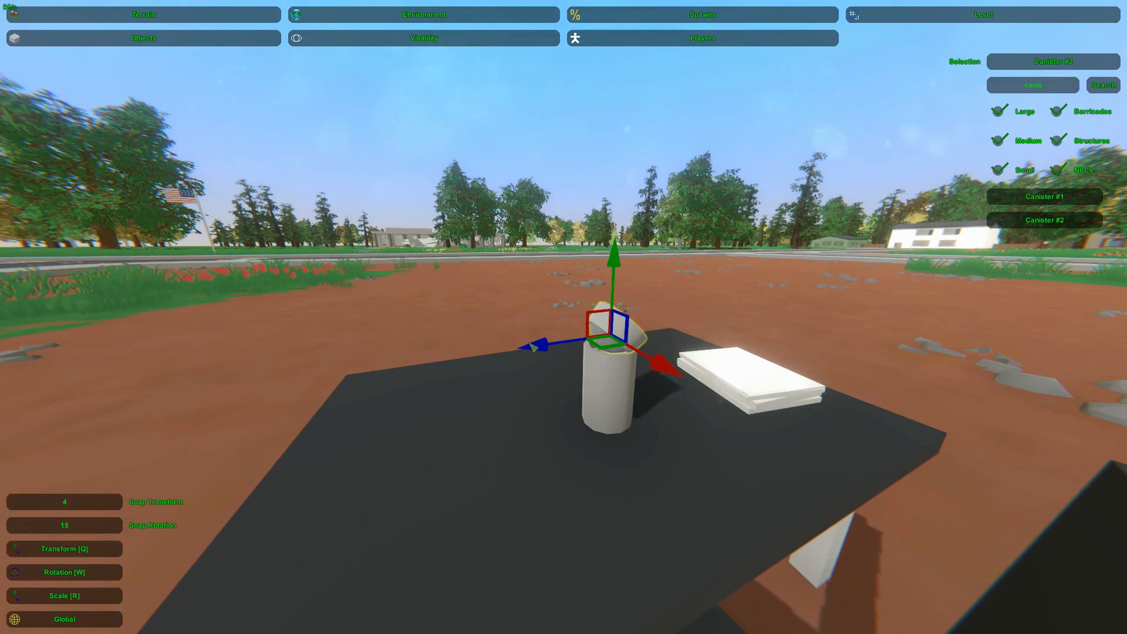
{"action": "left_click_drag", "start_coordinate": [533, 347], "coordinate": [464, 352]}
{"action": "left_click_drag", "start_coordinate": [518, 305], "coordinate": [527, 369]}
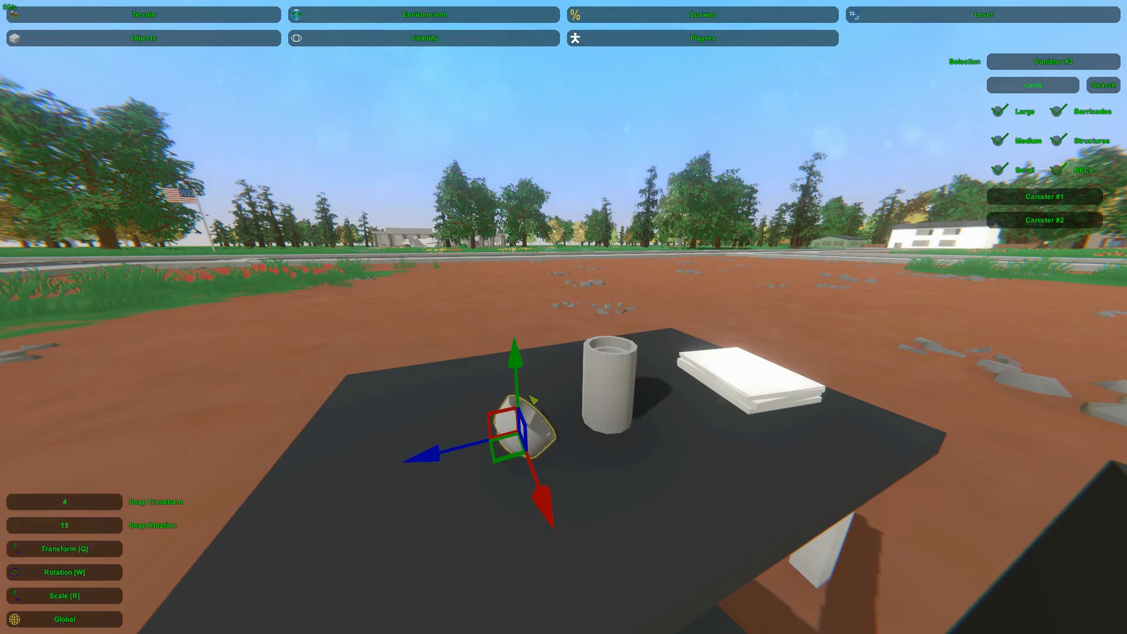
Rotate the Canister #2 cap so it rests tilted on the tabletop beside the canister with its hollow side up
{"action": "key", "text": "w"}
{"action": "left_click_drag", "start_coordinate": [548, 345], "coordinate": [540, 341]}
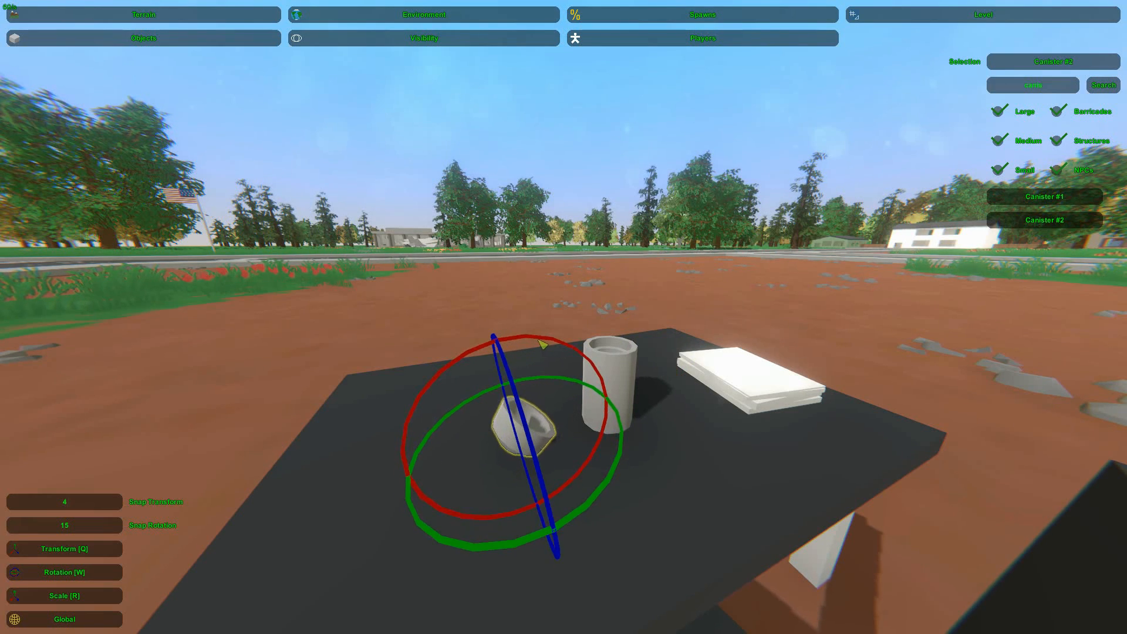
{"action": "left_click_drag", "start_coordinate": [594, 511], "coordinate": [581, 509]}
{"action": "key", "text": "q"}
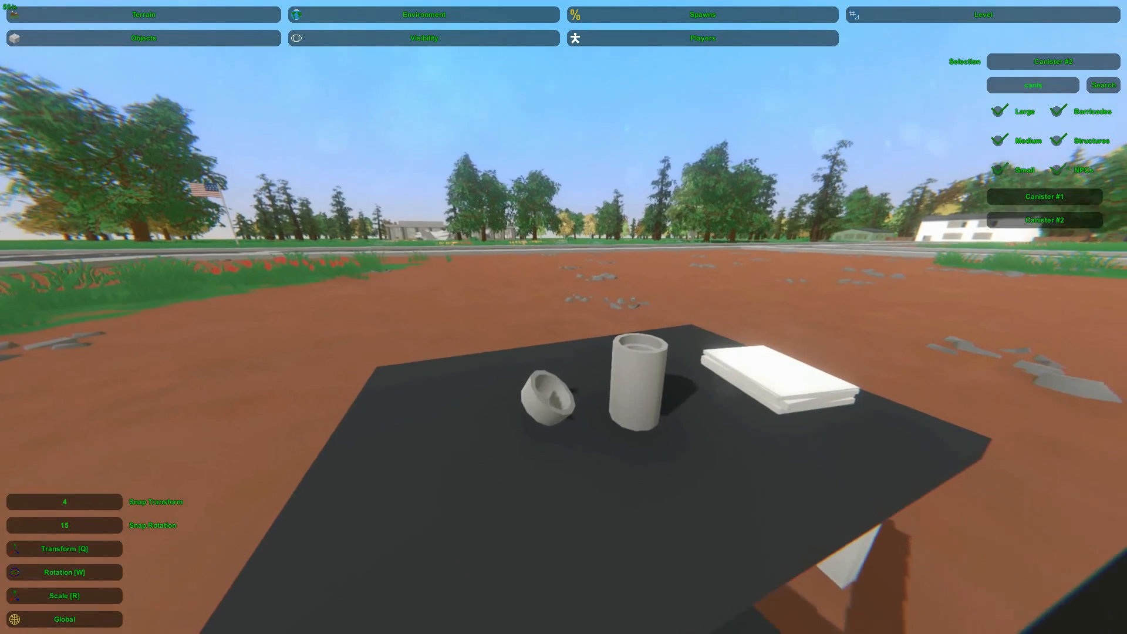
{"action": "left_click", "coordinate": [538, 398]}
{"action": "left_click", "coordinate": [551, 384]}
{"action": "right_click_drag", "start_coordinate": [551, 383], "coordinate": [572, 326]}
{"action": "key", "text": "s"}
{"action": "key", "text": "a"}
{"action": "key", "text": "w"}
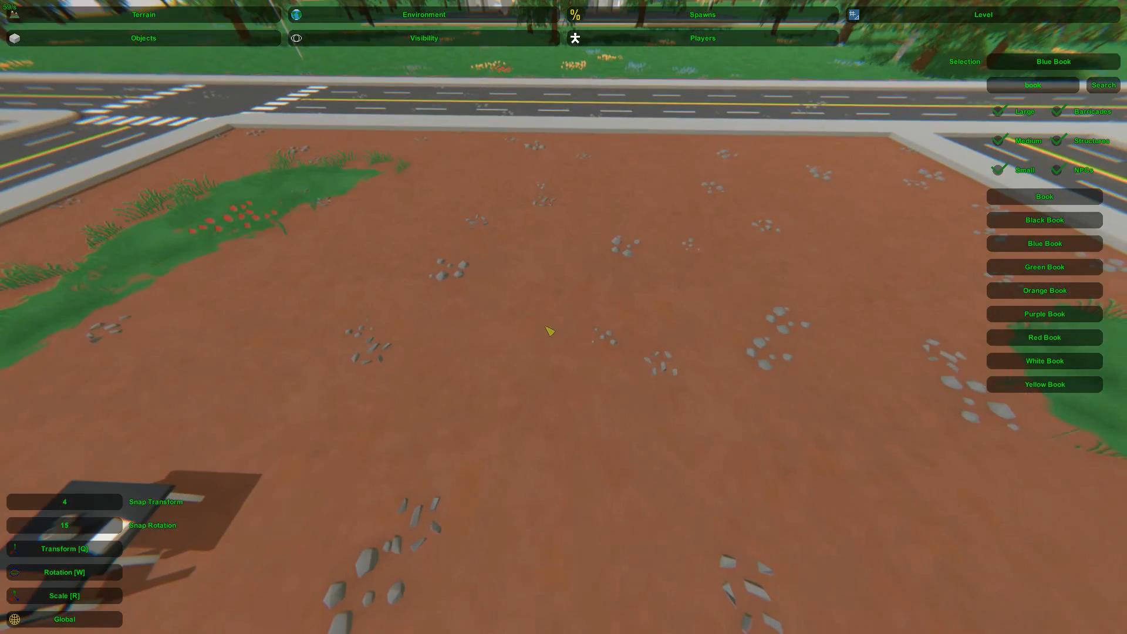
Place a Blue Book on the open dirt, lay it flat and scale it into a letter stroke
{"action": "key", "text": "e"}
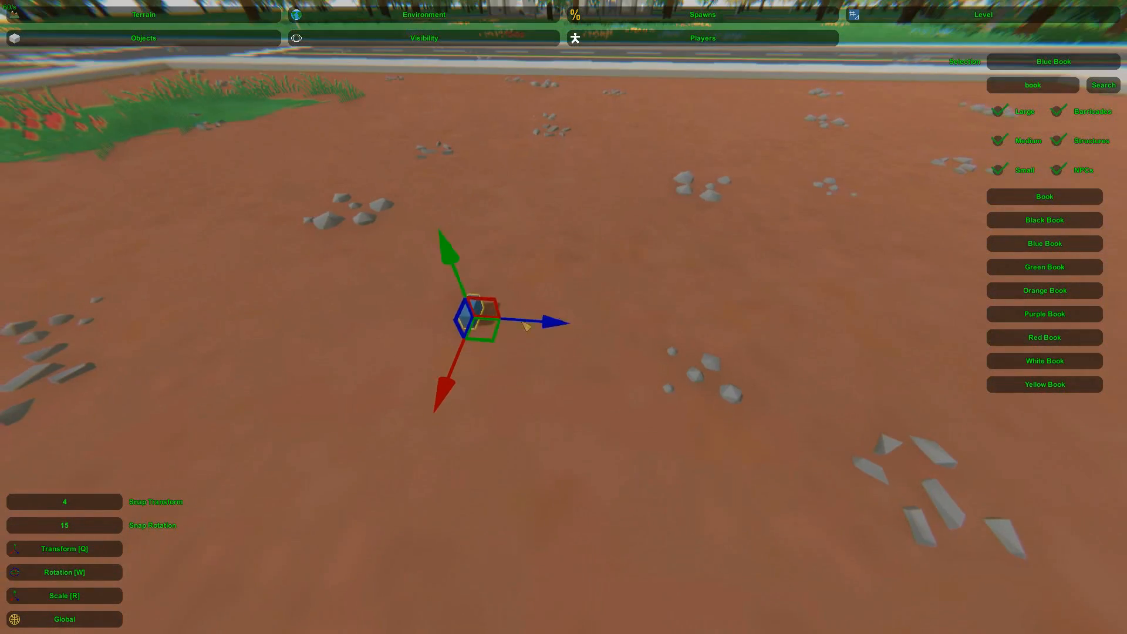
{"action": "left_click_drag", "start_coordinate": [496, 232], "coordinate": [487, 190]}
{"action": "key", "text": "w"}
{"action": "left_click_drag", "start_coordinate": [540, 151], "coordinate": [472, 139]}
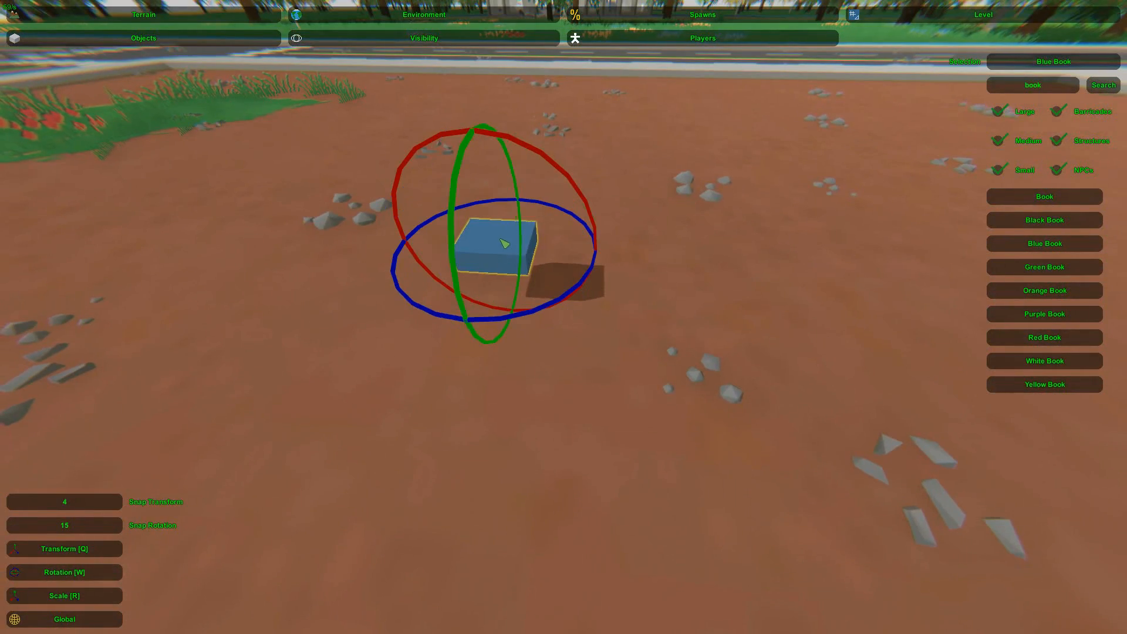
{"action": "key", "text": "r"}
{"action": "left_click_drag", "start_coordinate": [469, 314], "coordinate": [463, 345]}
{"action": "right_click_drag", "start_coordinate": [463, 344], "coordinate": [500, 355]}
{"action": "key", "text": "s"}
Duplicate the flat Blue Book and line the copies up end to end as the long stem of the letter B
{"action": "key", "text": "q"}
{"action": "key", "text": "ctrl+c"}
{"action": "key", "text": "ctrl+v"}
{"action": "left_click_drag", "start_coordinate": [493, 324], "coordinate": [462, 434]}
{"action": "right_click_drag", "start_coordinate": [462, 434], "coordinate": [561, 357]}
{"action": "key", "text": "s"}
{"action": "key", "text": "ctrl+c"}
{"action": "key", "text": "ctrl+v"}
{"action": "left_click_drag", "start_coordinate": [496, 399], "coordinate": [480, 470]}
{"action": "key", "text": "w"}
{"action": "left_click_drag", "start_coordinate": [482, 527], "coordinate": [538, 544]}
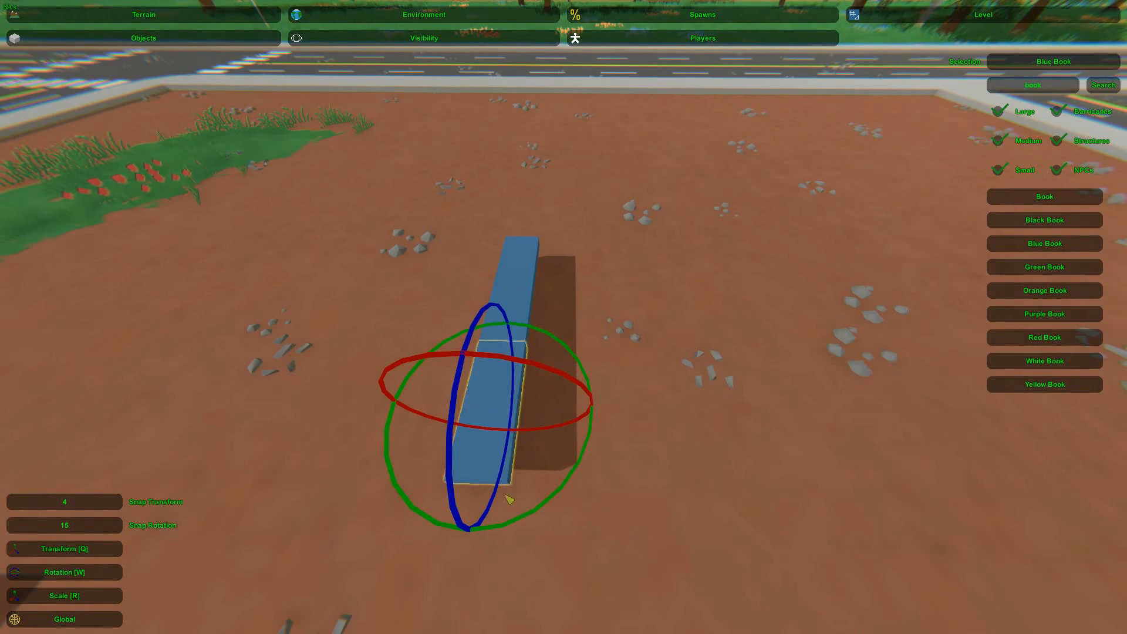
Duplicate a stem piece, rotate it crosswise and position it as the bottom bar of the B
{"action": "key", "text": "q"}
{"action": "key", "text": "ctrl+c"}
{"action": "key", "text": "ctrl+v"}
{"action": "left_click_drag", "start_coordinate": [518, 433], "coordinate": [564, 460]}
{"action": "key", "text": "w"}
{"action": "left_click_drag", "start_coordinate": [588, 525], "coordinate": [651, 558]}
{"action": "key", "text": "q"}
{"action": "left_click_drag", "start_coordinate": [559, 455], "coordinate": [630, 442]}
Copy the bottom bar, turn the copy upright and fit it as the outer side of the B's lower bowl
{"action": "key", "text": "ctrl+c"}
{"action": "key", "text": "ctrl+v"}
{"action": "key", "text": "w"}
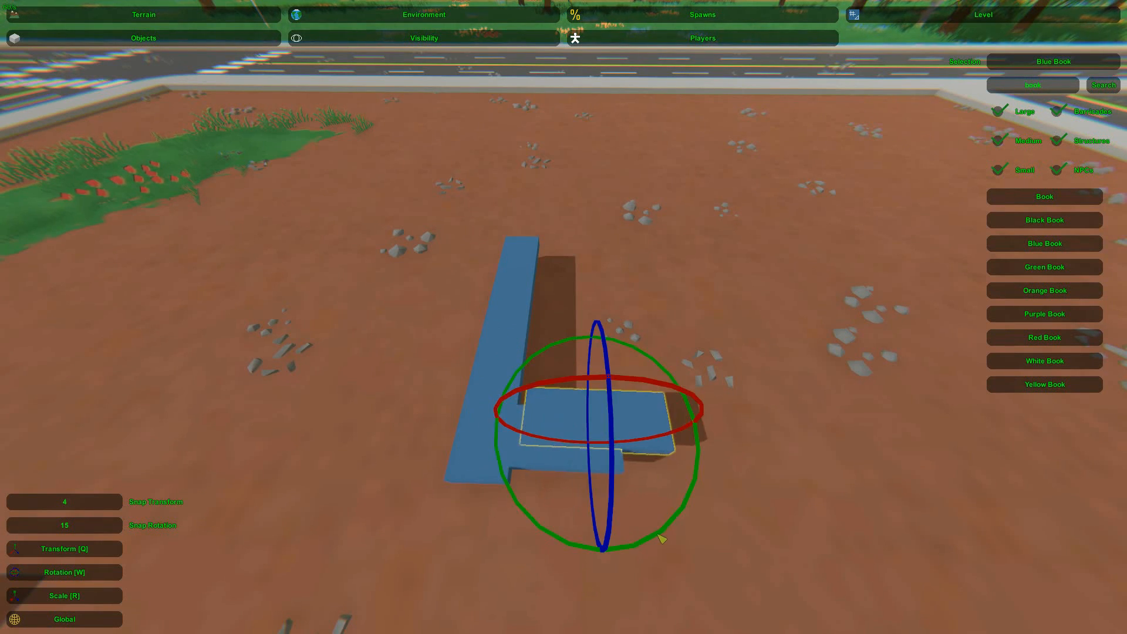
{"action": "left_click_drag", "start_coordinate": [661, 538], "coordinate": [611, 550]}
{"action": "key", "text": "q"}
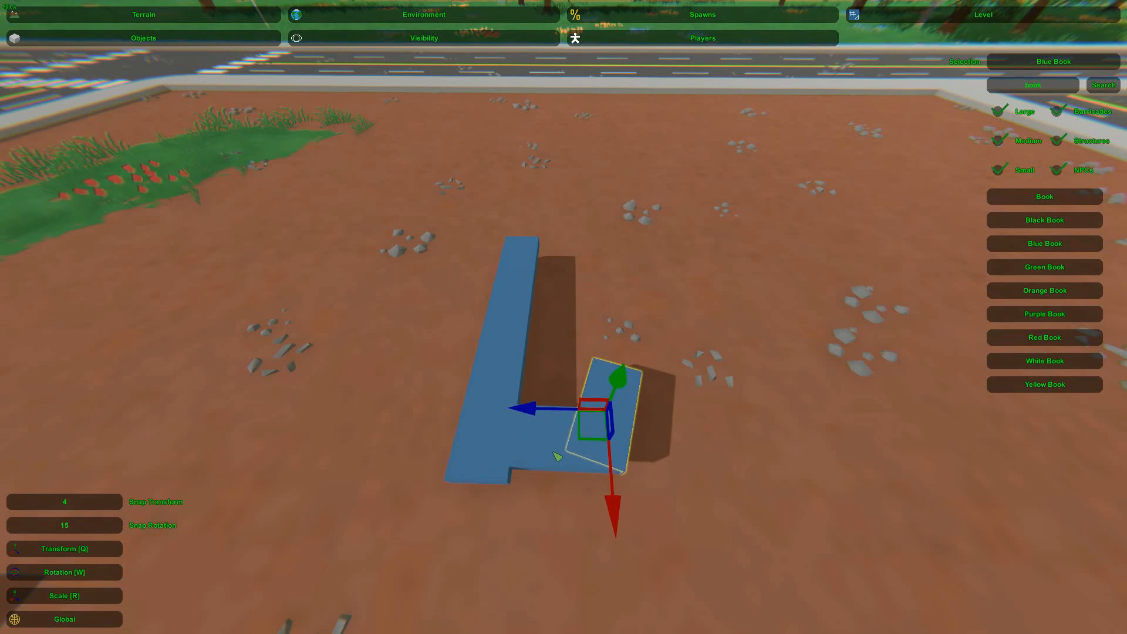
{"action": "left_click", "coordinate": [552, 459]}
{"action": "left_click", "coordinate": [554, 464]}
{"action": "key", "text": "ctrl+c"}
{"action": "key", "text": "ctrl+v"}
{"action": "left_click_drag", "start_coordinate": [562, 467], "coordinate": [585, 383]}
{"action": "left_click", "coordinate": [607, 422]}
Rotate the side piece of the lower bowl into line, then duplicate and turn another Blue Book for the next stroke
{"action": "key", "text": "w"}
{"action": "left_click_drag", "start_coordinate": [667, 525], "coordinate": [669, 529]}
{"action": "right_click_drag", "start_coordinate": [669, 528], "coordinate": [646, 374]}
{"action": "key", "text": "ctrl+c"}
{"action": "key", "text": "ctrl+v"}
{"action": "left_click_drag", "start_coordinate": [659, 460], "coordinate": [686, 447]}
Move the new Blue Book stroke into place on the B and scale it to fit the bowl
{"action": "key", "text": "q"}
{"action": "left_click_drag", "start_coordinate": [587, 403], "coordinate": [586, 358]}
{"action": "key", "text": "r"}
{"action": "left_click_drag", "start_coordinate": [607, 435], "coordinate": [606, 416]}
{"action": "key", "text": "q"}
{"action": "left_click_drag", "start_coordinate": [591, 354], "coordinate": [576, 323]}
{"action": "left_click", "coordinate": [561, 327]}
{"action": "left_click", "coordinate": [576, 324]}
{"action": "right_click_drag", "start_coordinate": [576, 324], "coordinate": [562, 341]}
{"action": "key", "text": "s"}
Duplicate a Blue Book piece of the B and move the copy upward for the upper bowl
{"action": "left_click", "coordinate": [559, 355]}
{"action": "key", "text": "ctrl+c"}
{"action": "key", "text": "ctrl+v"}
{"action": "left_click_drag", "start_coordinate": [575, 357], "coordinate": [578, 280]}
{"action": "left_click", "coordinate": [659, 317]}
{"action": "left_click", "coordinate": [599, 385]}
Duplicate another piece of the B, move it up and rescale it to close the upper bowl
{"action": "key", "text": "ctrl+c"}
{"action": "key", "text": "ctrl+v"}
{"action": "left_click_drag", "start_coordinate": [571, 392], "coordinate": [572, 294]}
{"action": "key", "text": "r"}
{"action": "left_click_drag", "start_coordinate": [601, 357], "coordinate": [600, 351]}
{"action": "left_click", "coordinate": [667, 327]}
{"action": "right_click_drag", "start_coordinate": [667, 327], "coordinate": [563, 317]}
{"action": "key", "text": "w"}
{"action": "key", "text": "d"}
{"action": "left_click", "coordinate": [509, 319]}
{"action": "key", "text": "w"}
{"action": "key", "text": "q"}
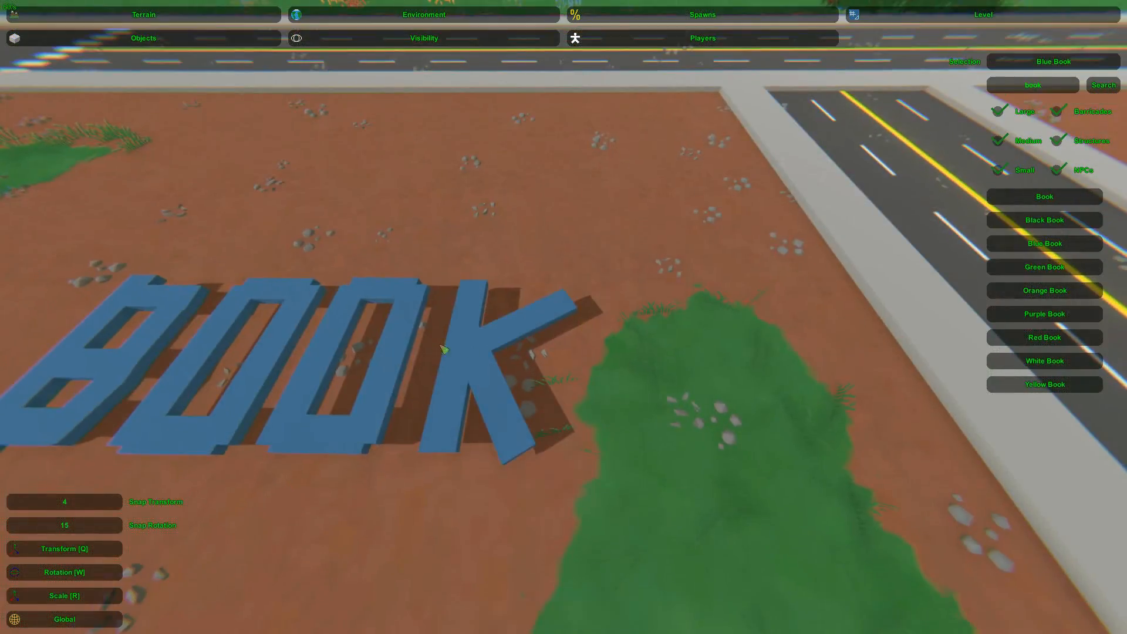
Place a Blue Book beyond the K, then scale and rotate it as the first stroke of the letter S
{"action": "key", "text": "e"}
{"action": "left_click_drag", "start_coordinate": [469, 353], "coordinate": [709, 367]}
{"action": "key", "text": "r"}
{"action": "left_click_drag", "start_coordinate": [653, 456], "coordinate": [647, 408]}
{"action": "key", "text": "w"}
{"action": "left_click_drag", "start_coordinate": [693, 439], "coordinate": [640, 315]}
Duplicate the S stroke, rotate the copy and move it into place as the adjoining stroke
{"action": "key", "text": "q"}
{"action": "key", "text": "ctrl+c"}
{"action": "key", "text": "ctrl+v"}
{"action": "key", "text": "w"}
{"action": "left_click_drag", "start_coordinate": [642, 392], "coordinate": [674, 376]}
{"action": "key", "text": "q"}
{"action": "left_click_drag", "start_coordinate": [648, 327], "coordinate": [622, 347]}
Add further Blue Book copies for the remaining strokes of the S and select the whole letter
{"action": "key", "text": "ctrl+v"}
{"action": "left_click_drag", "start_coordinate": [680, 309], "coordinate": [655, 332]}
{"action": "left_click_drag", "start_coordinate": [679, 419], "coordinate": [698, 418]}
{"action": "left_click", "coordinate": [653, 367]}
{"action": "key", "text": "ctrl+c"}
{"action": "key", "text": "ctrl+v"}
{"action": "left_click_drag", "start_coordinate": [649, 384], "coordinate": [651, 392]}
{"action": "right_click_drag", "start_coordinate": [656, 454], "coordinate": [563, 317]}
{"action": "key", "text": "s"}
{"action": "left_click_drag", "start_coordinate": [596, 281], "coordinate": [716, 413]}
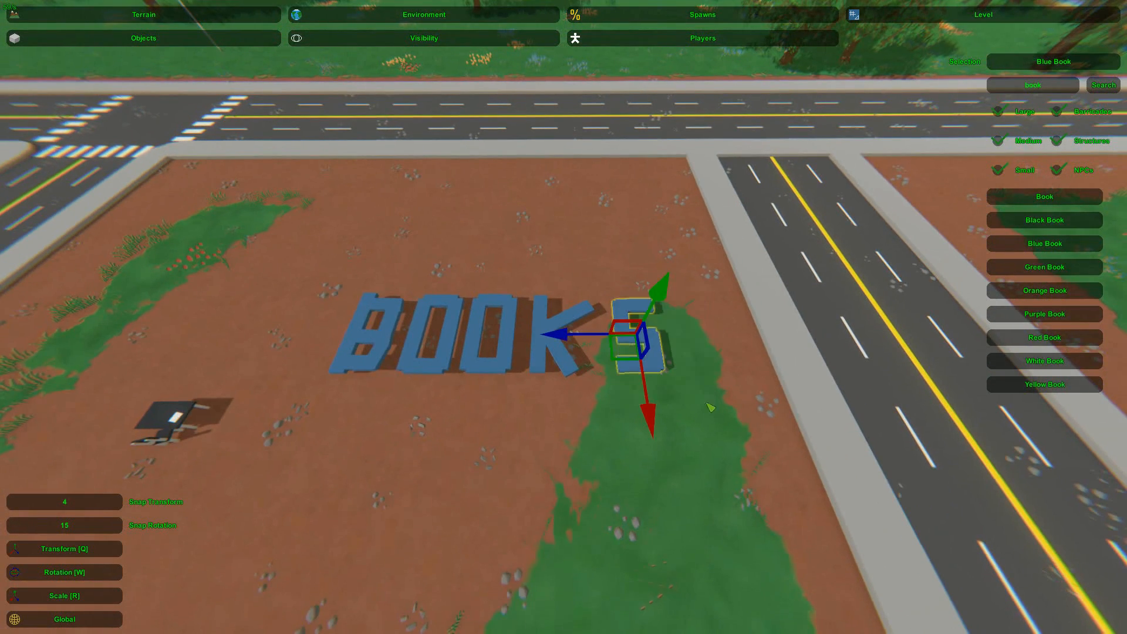
Duplicate the K's stem and move the copy past the S as a stroke for an exclamation mark
{"action": "key", "text": "w"}
{"action": "right_click_drag", "start_coordinate": [553, 342], "coordinate": [558, 318]}
{"action": "left_click", "coordinate": [347, 347]}
{"action": "left_click", "coordinate": [332, 302]}
{"action": "key", "text": "ctrl+c"}
{"action": "key", "text": "ctrl+v"}
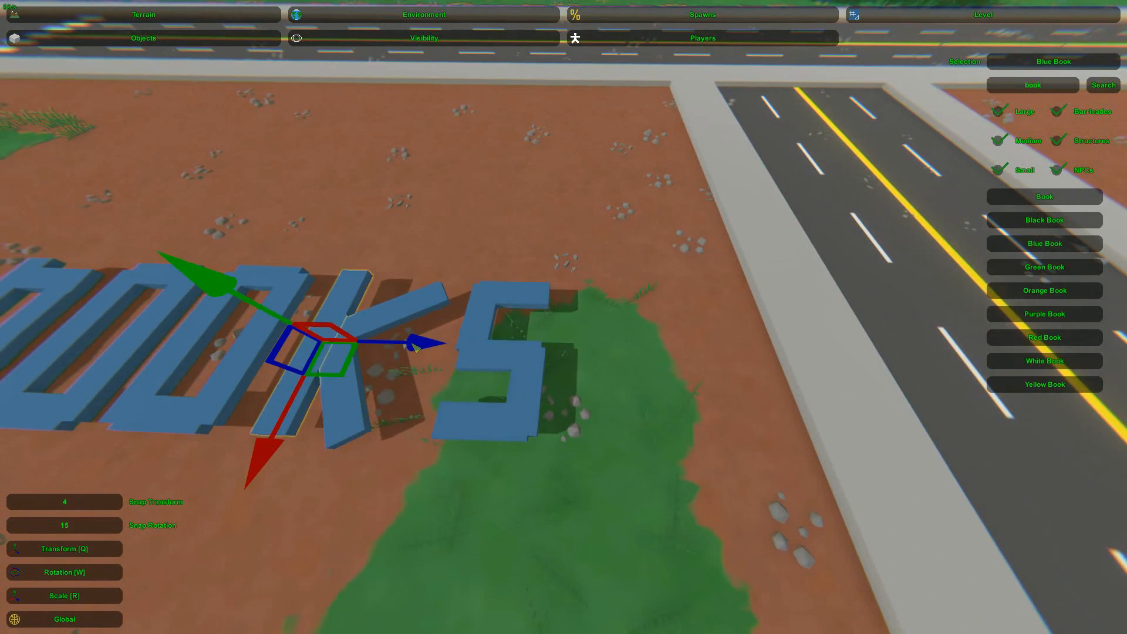
{"action": "left_click_drag", "start_coordinate": [414, 345], "coordinate": [691, 387]}
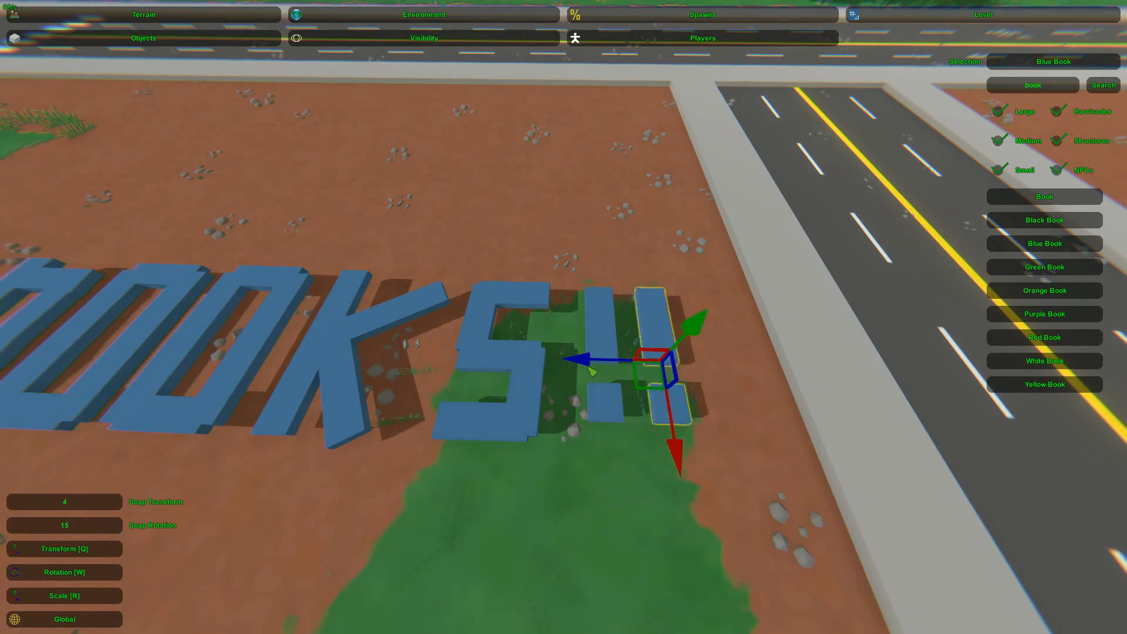
Duplicate the second exclamation mark, place the copy beside it as the third and clear the selection
{"action": "key", "text": "ctrl+v"}
{"action": "left_click_drag", "start_coordinate": [572, 364], "coordinate": [633, 365]}
{"action": "left_click", "coordinate": [618, 490]}
{"action": "key", "text": "s"}
{"action": "right_click_drag", "start_coordinate": [619, 491], "coordinate": [563, 329]}
{"action": "key", "text": "w"}
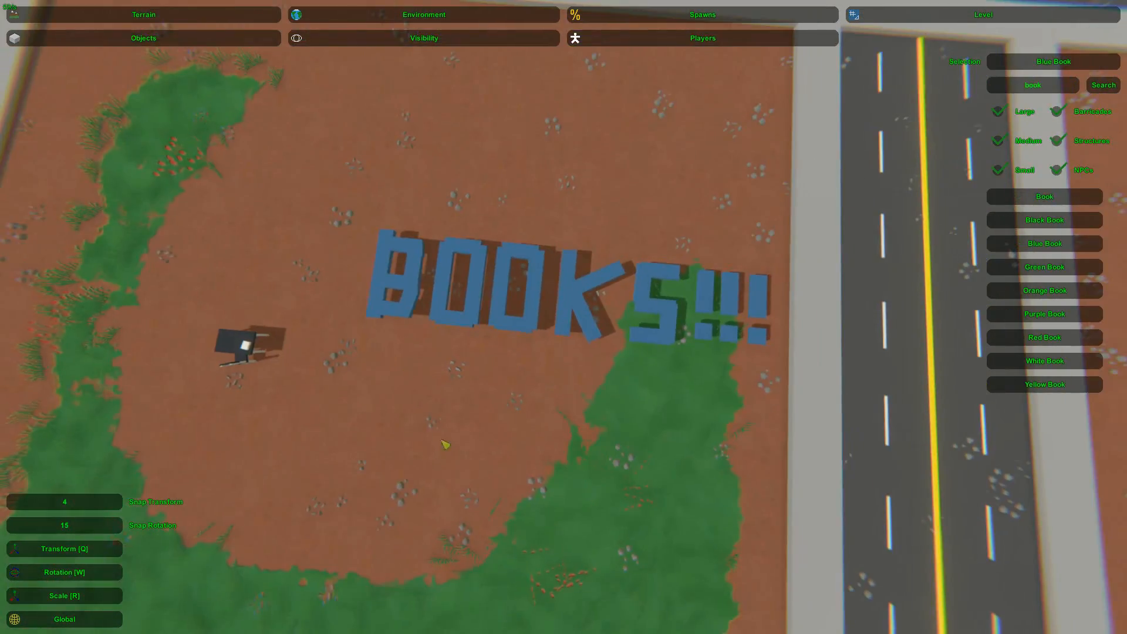